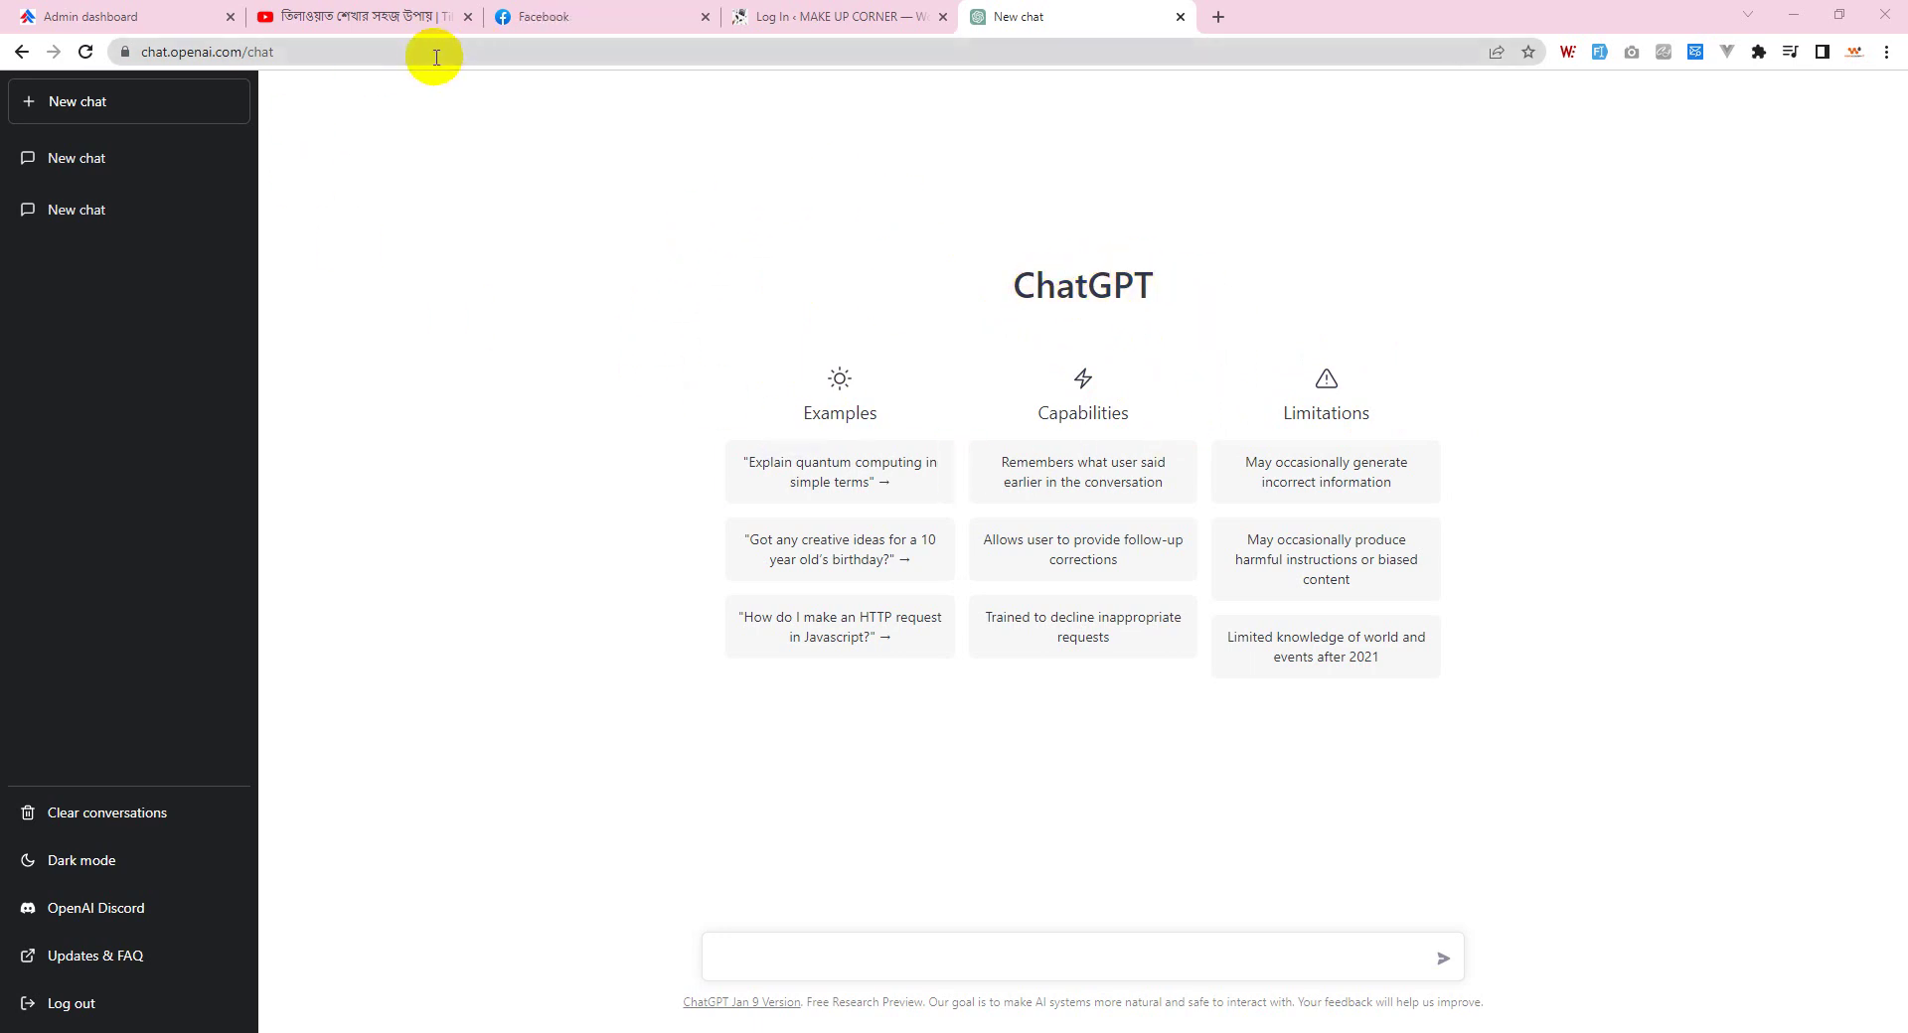
Step: Send the prompt "digital marketing cv" and read the skills section of the reply
left_click(248, 127)
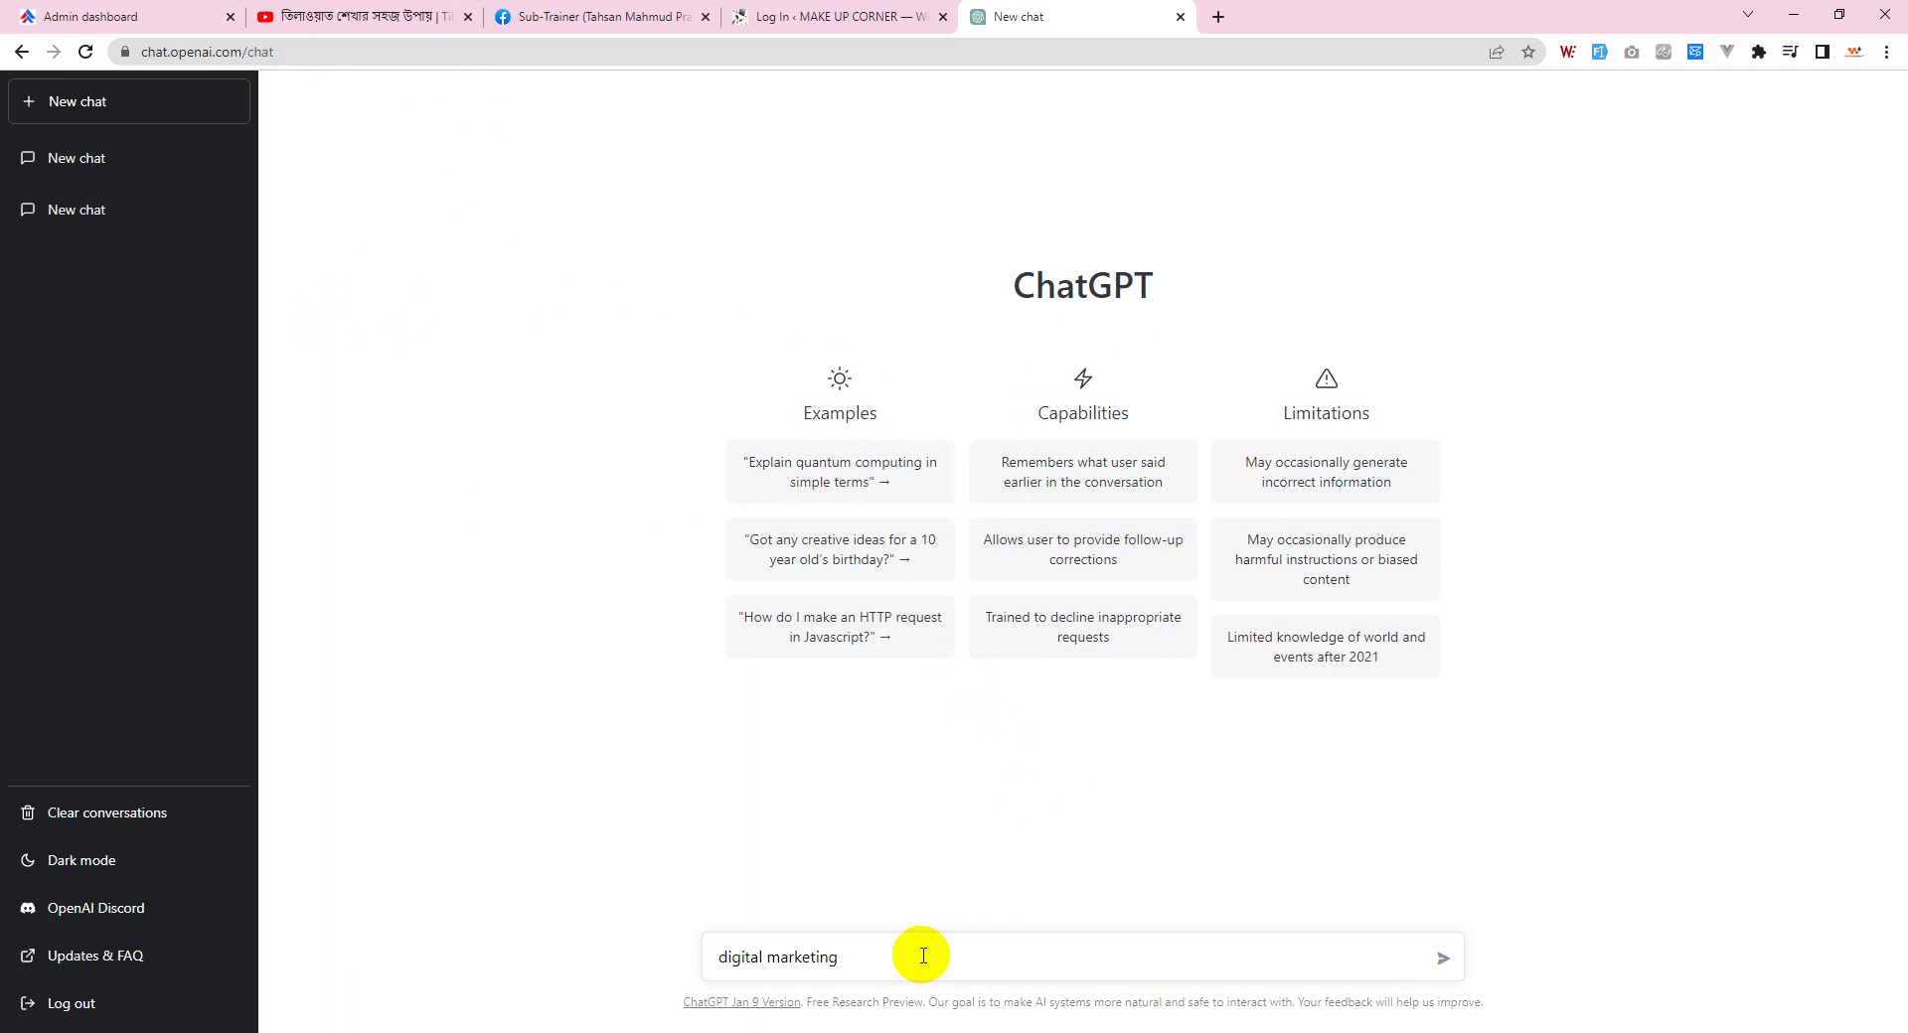
key("Return")
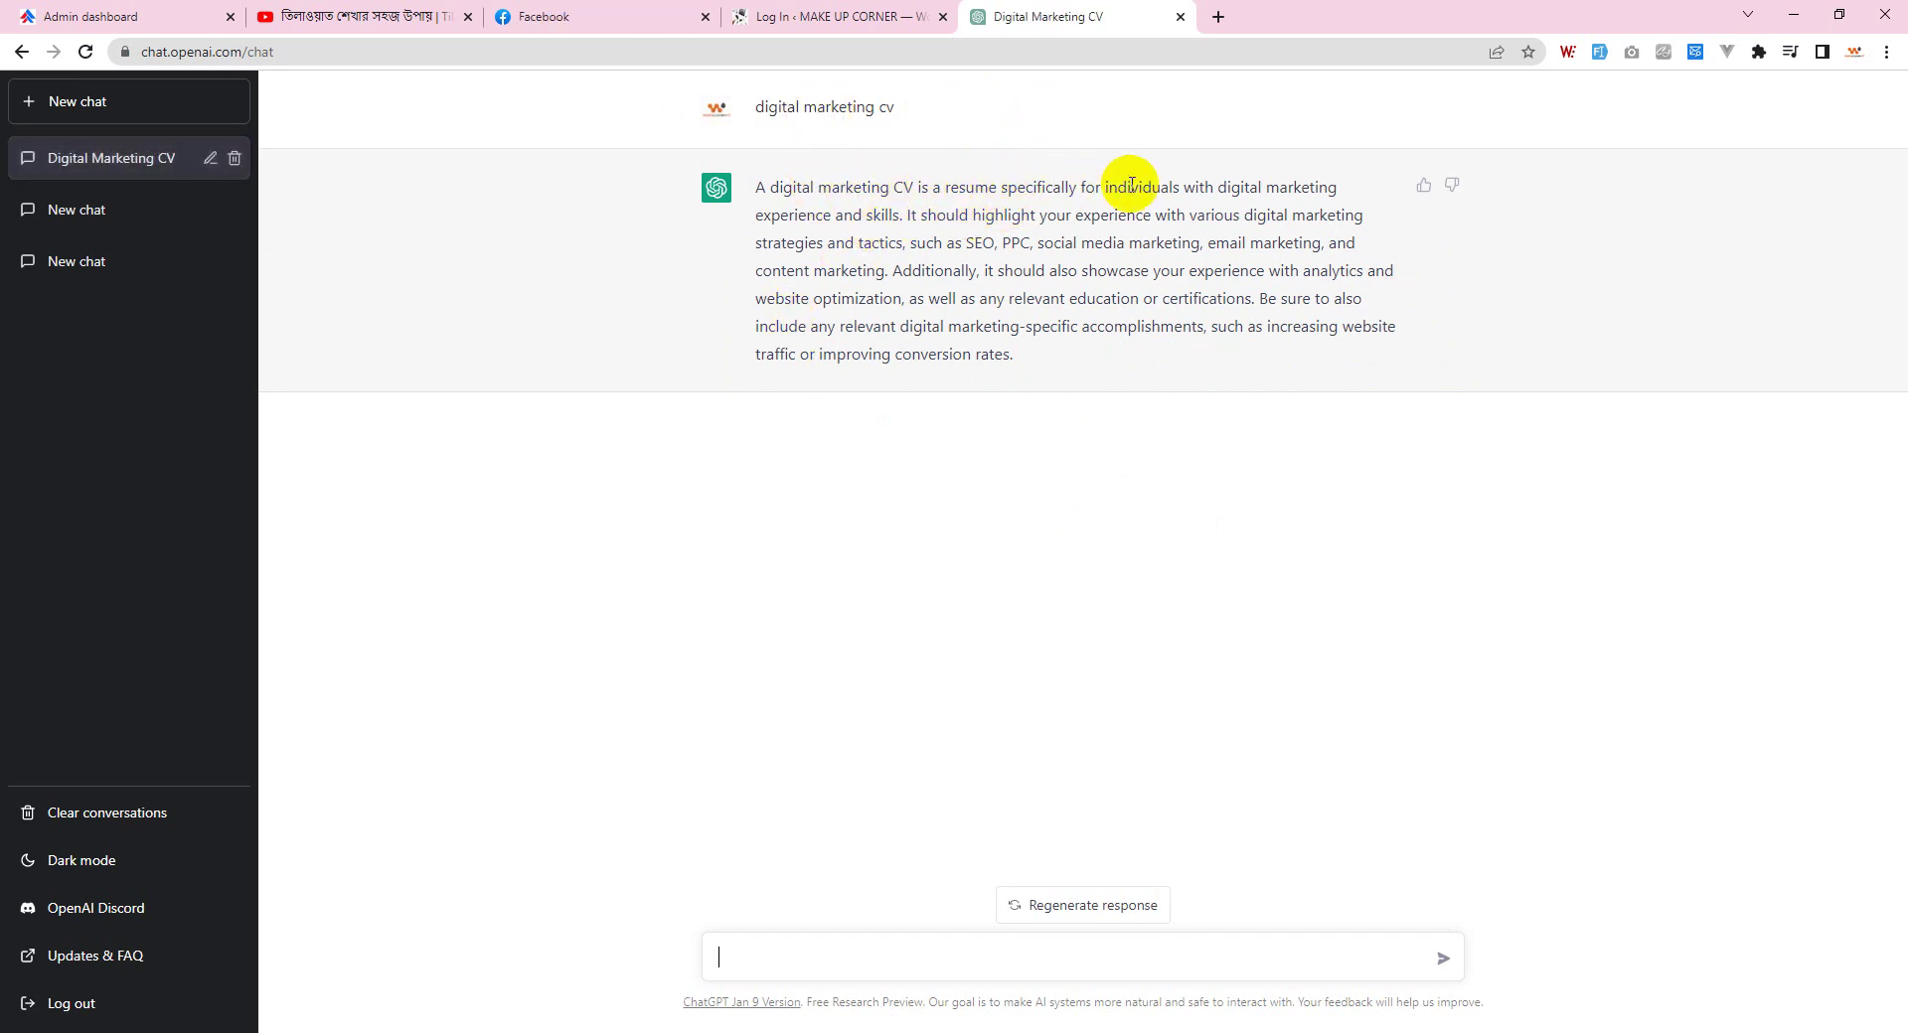
left_click_drag(896, 242, 1129, 246)
left_click(1213, 270)
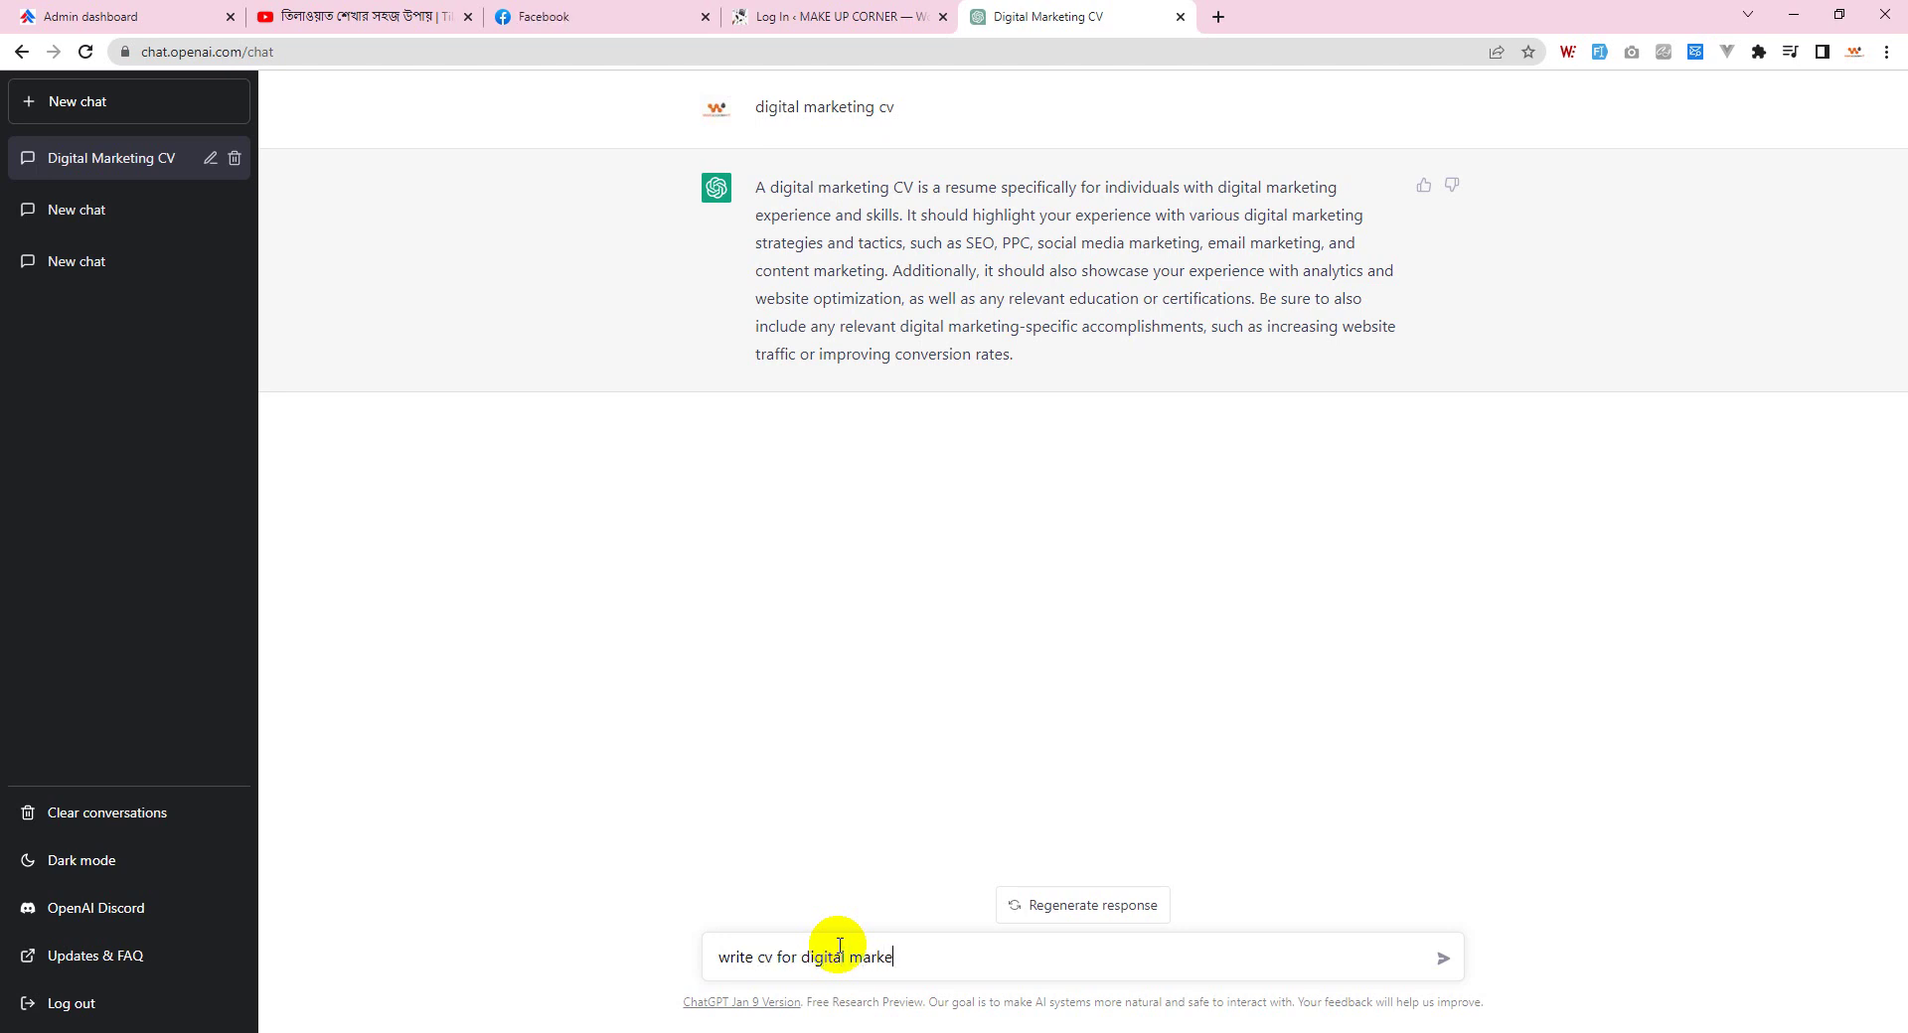
Step: Send the prompt "write cv for digital marketing job" and review the contact and education placeholders in the generated CV
key("Return")
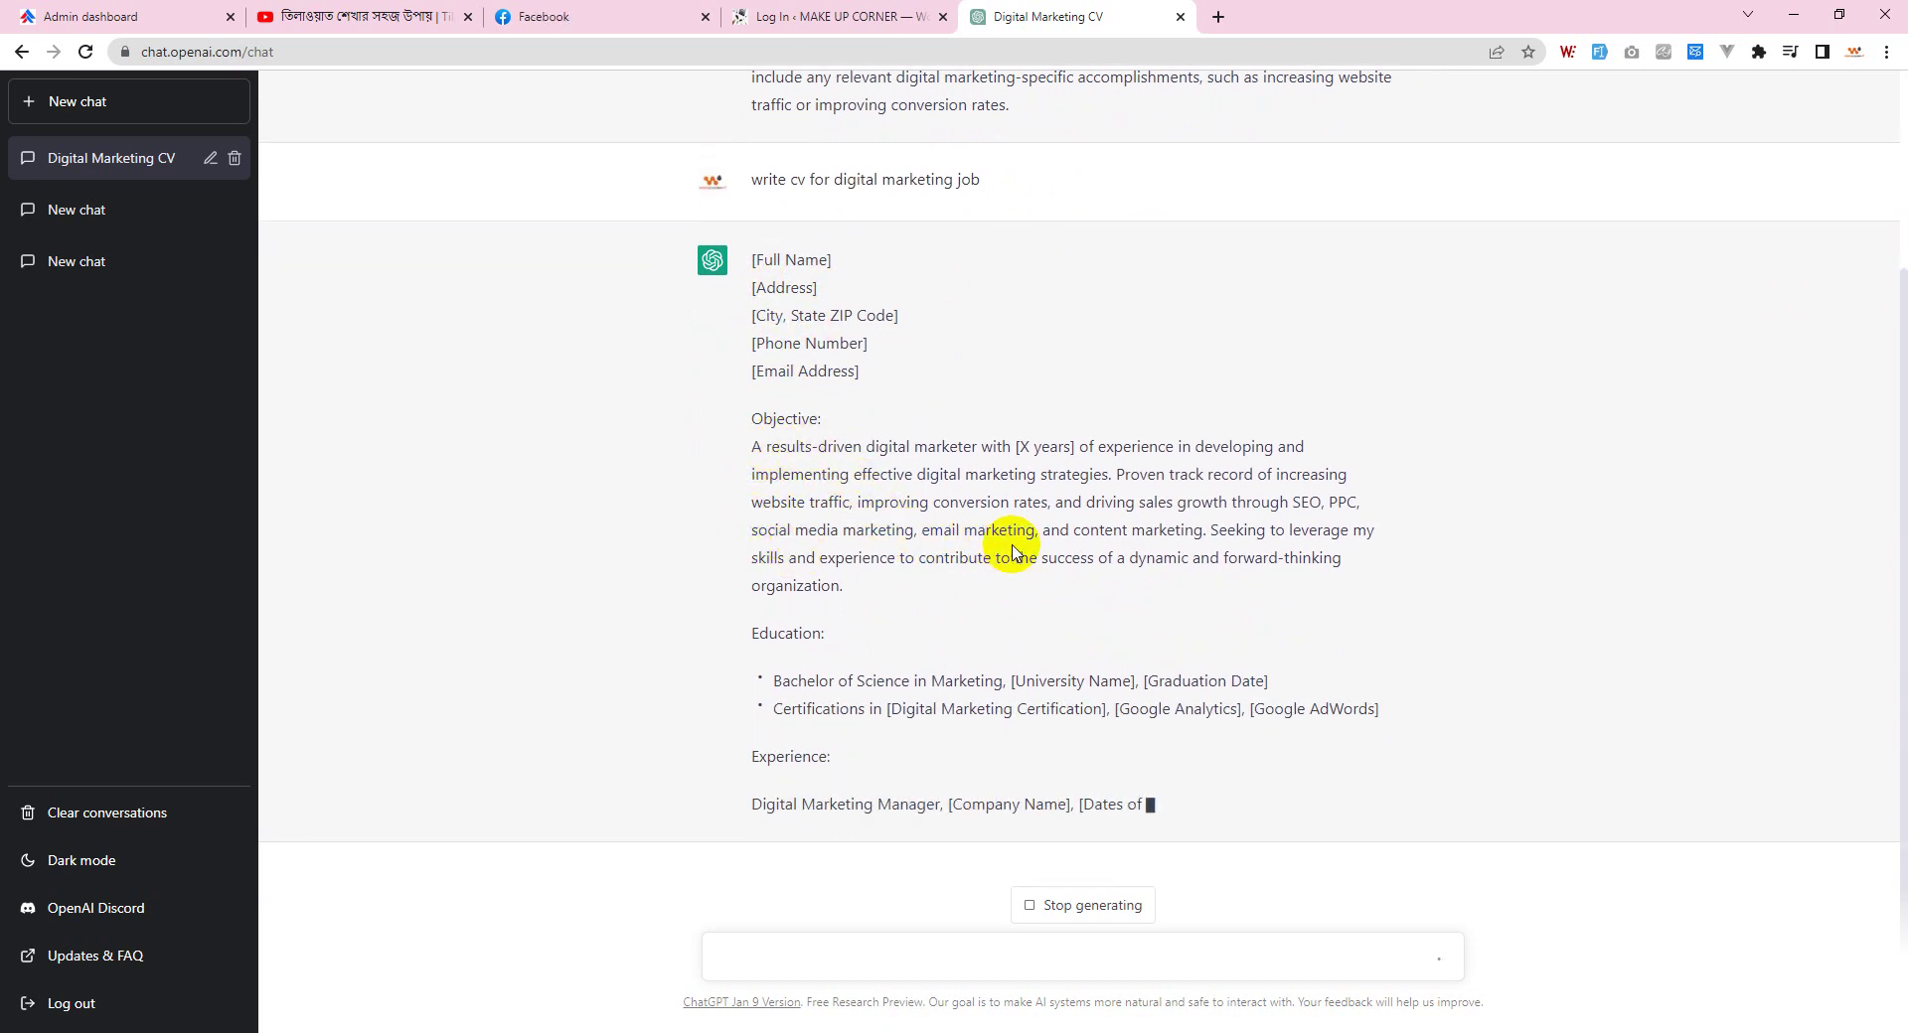
left_click_drag(1017, 397, 1072, 395)
left_click(1068, 368)
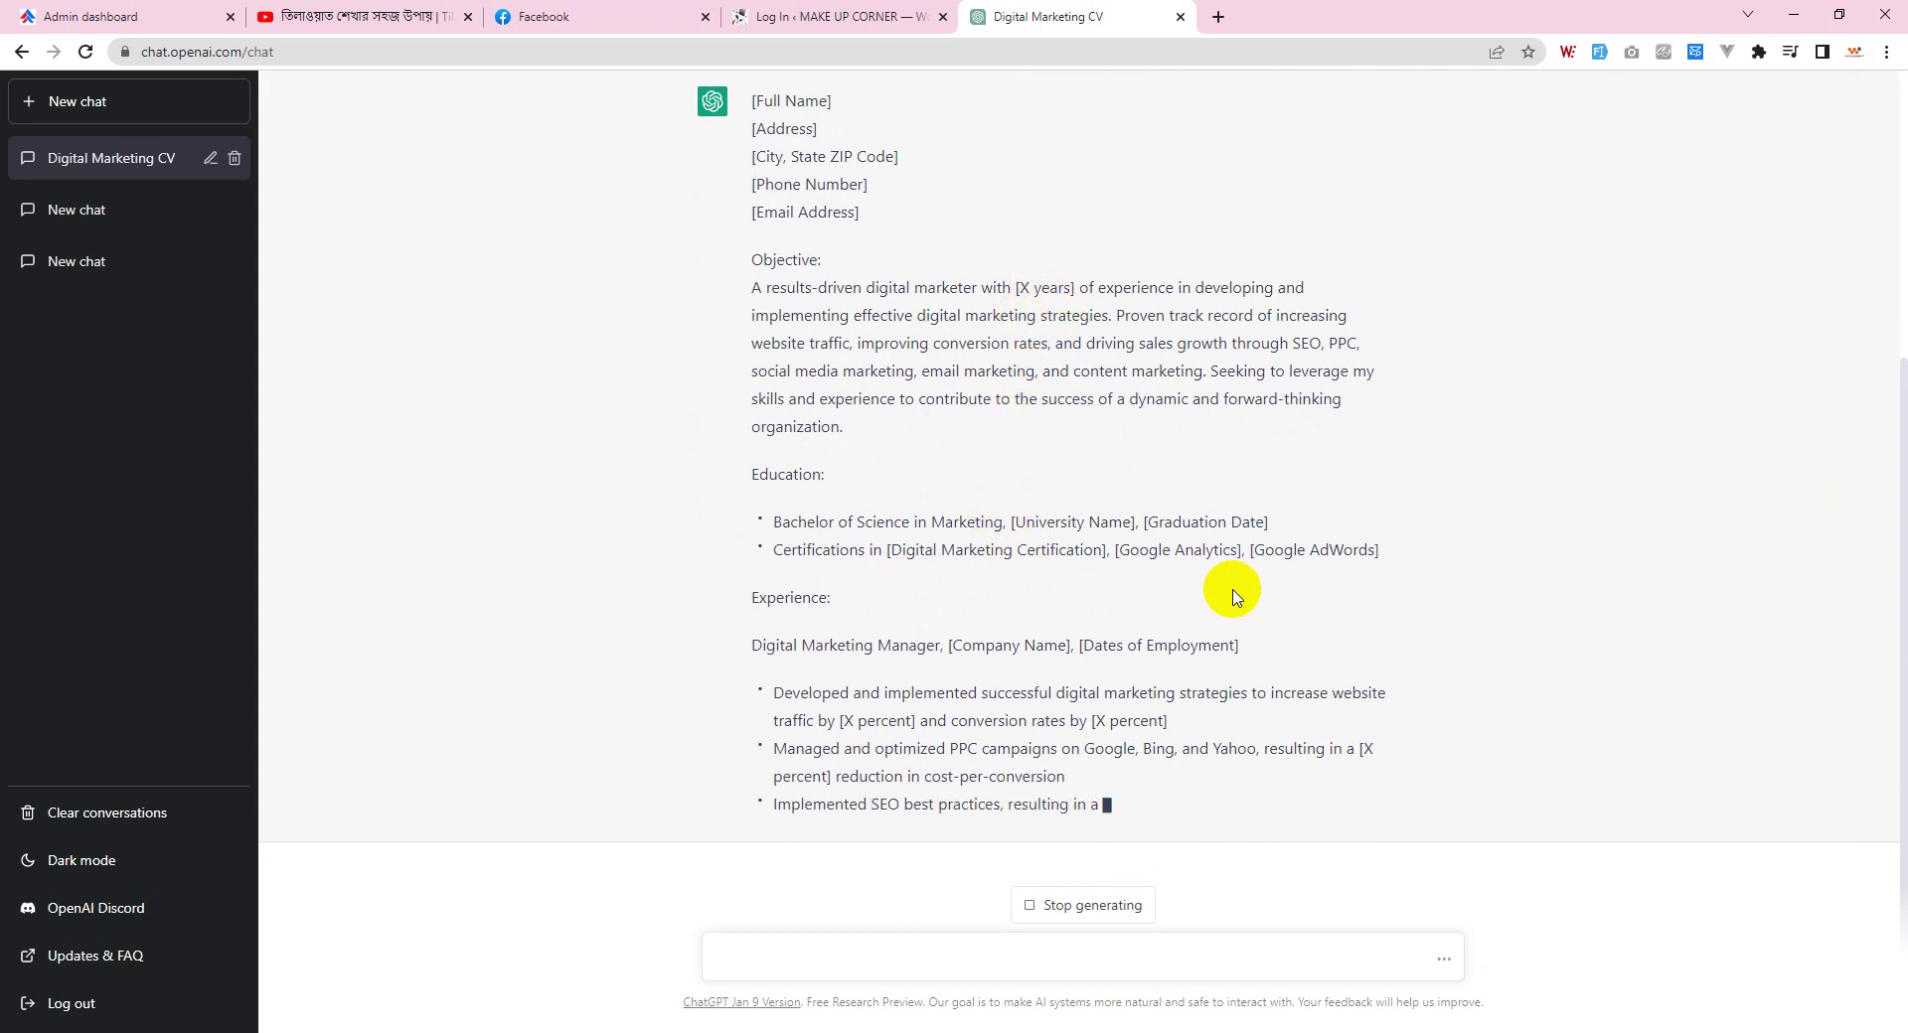
double_click(1055, 467)
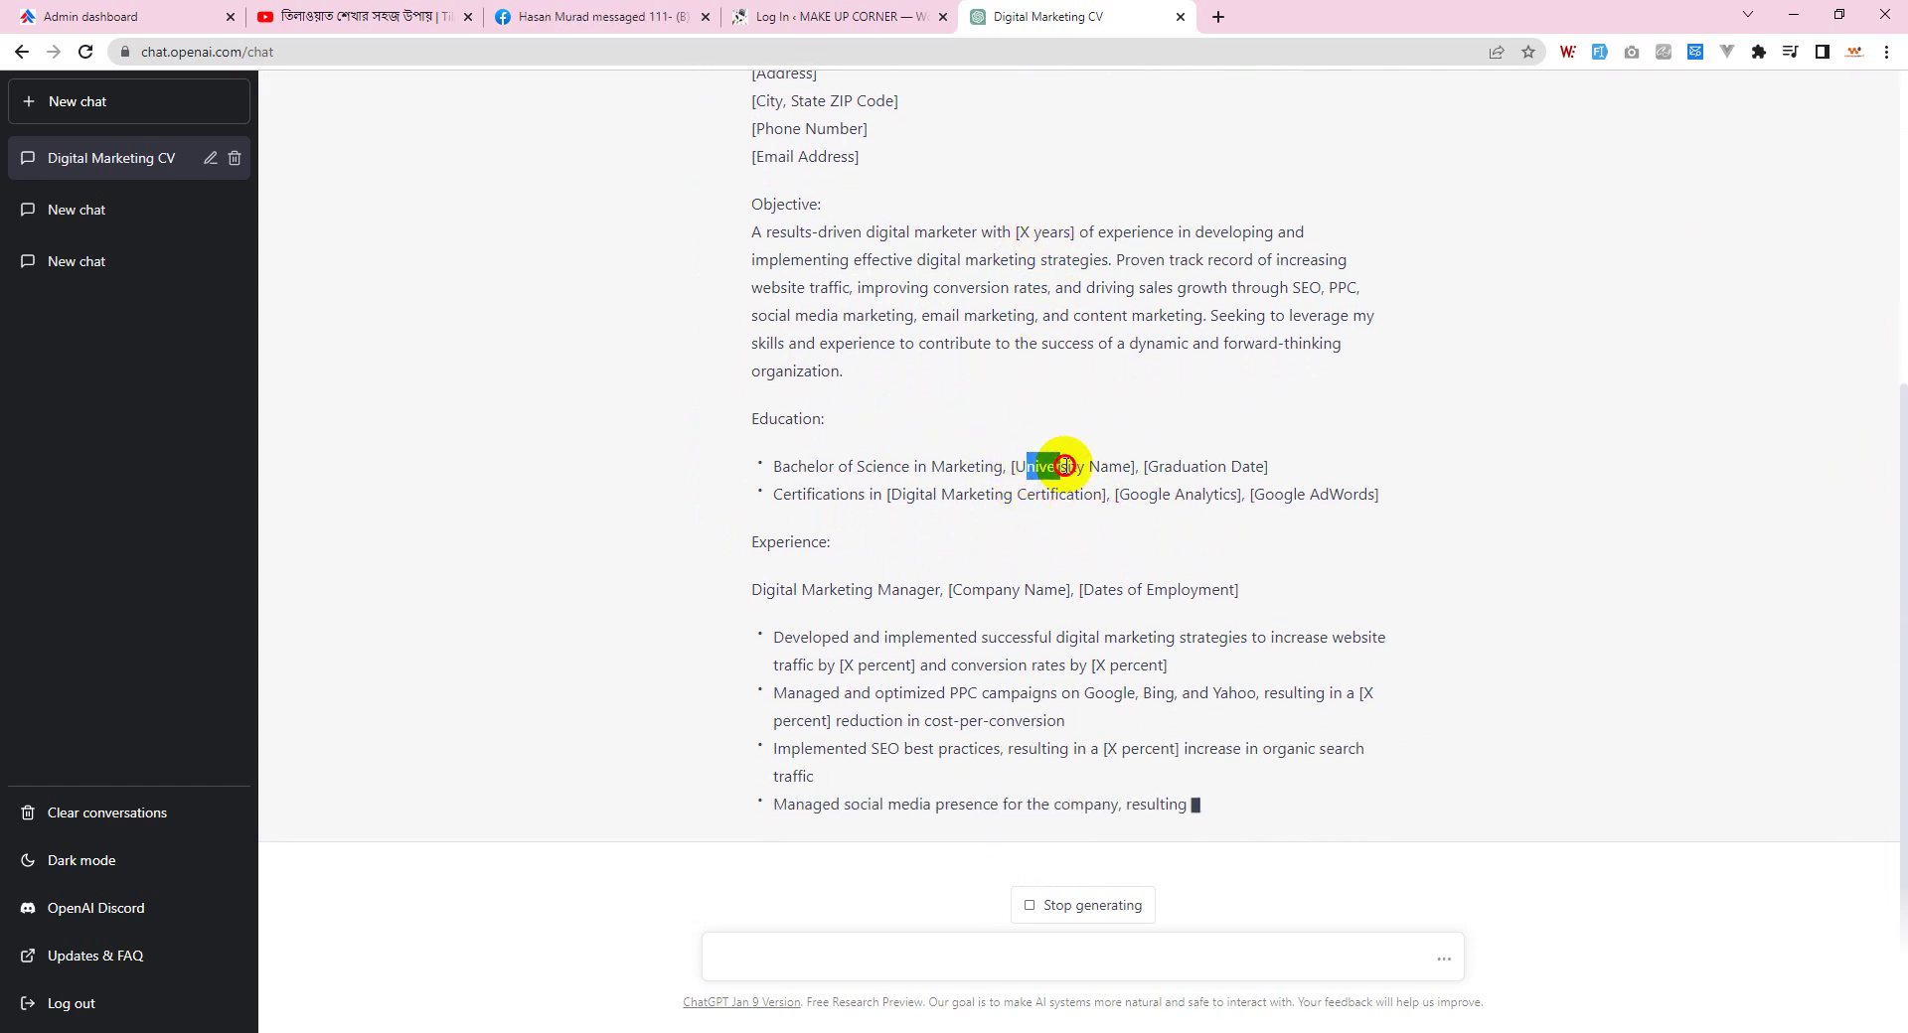
left_click(1173, 464)
left_click_drag(1174, 465, 1262, 467)
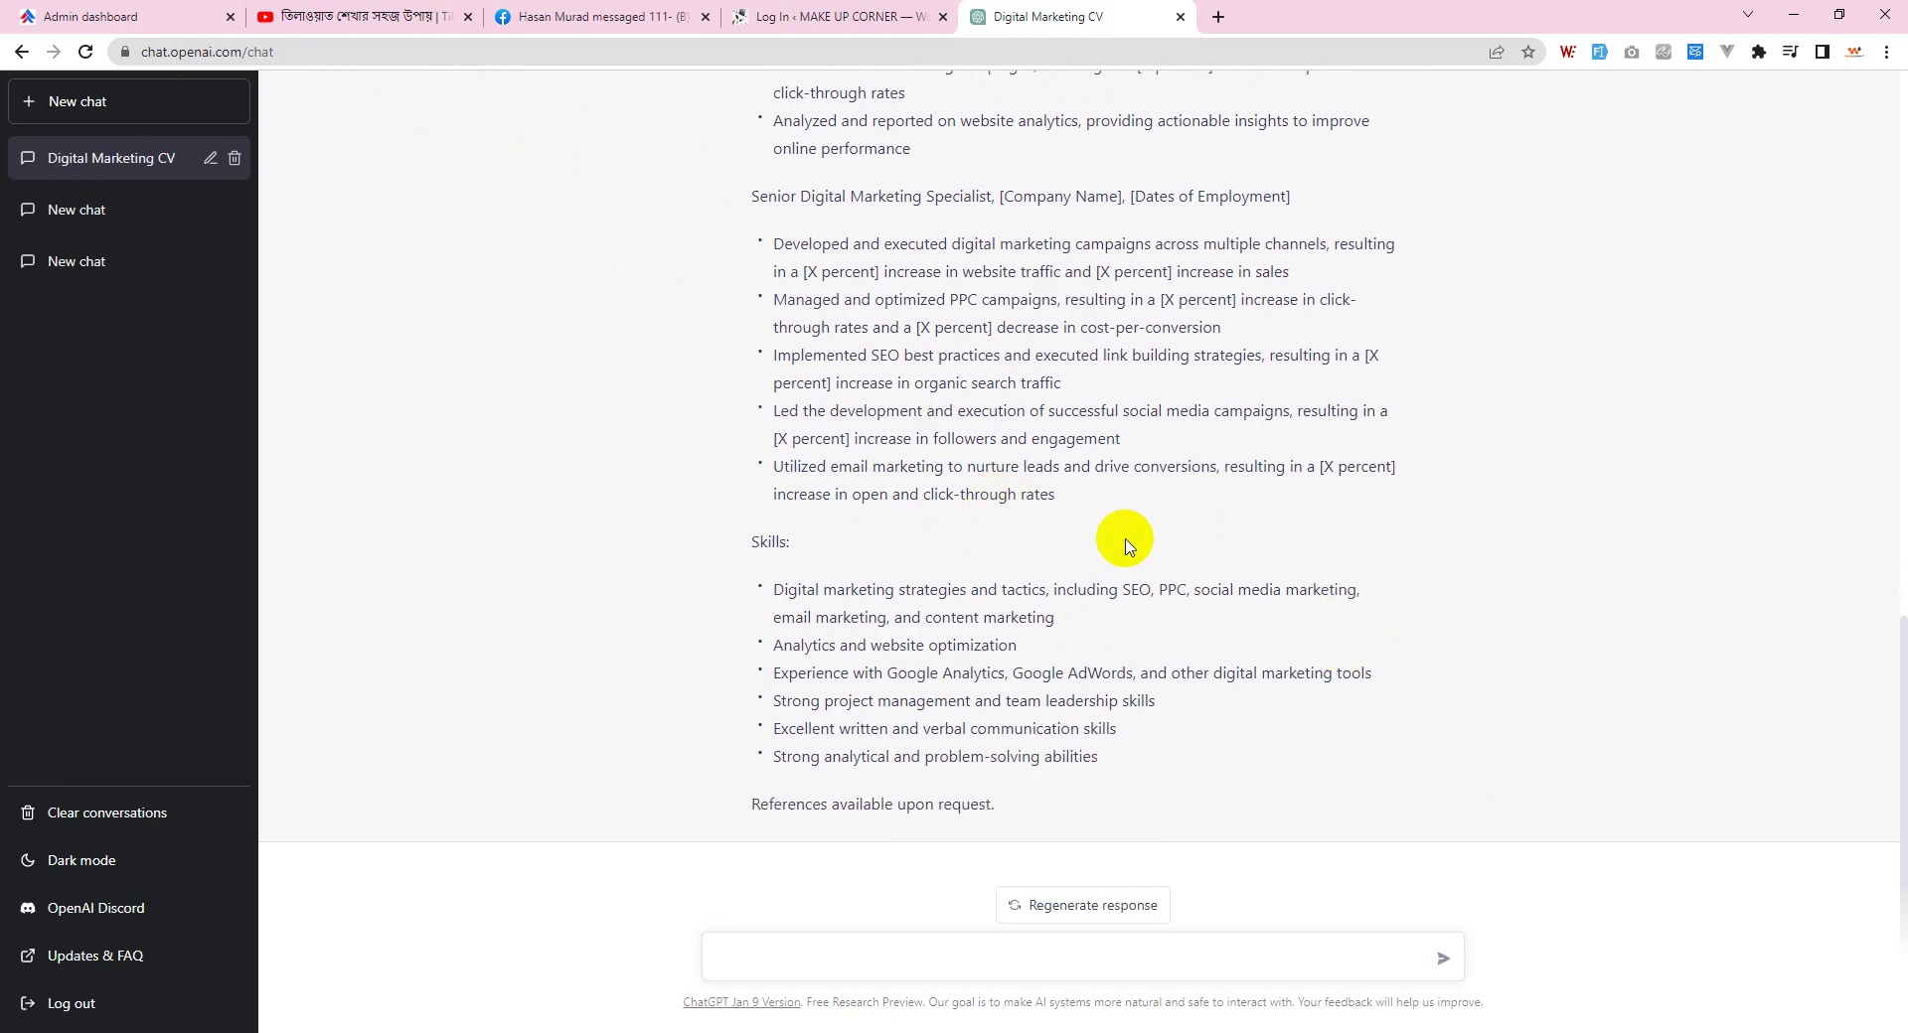
Step: Copy the whole generated CV text, from the full name placeholder down to the references line
scroll(1228, 666, "up", 13)
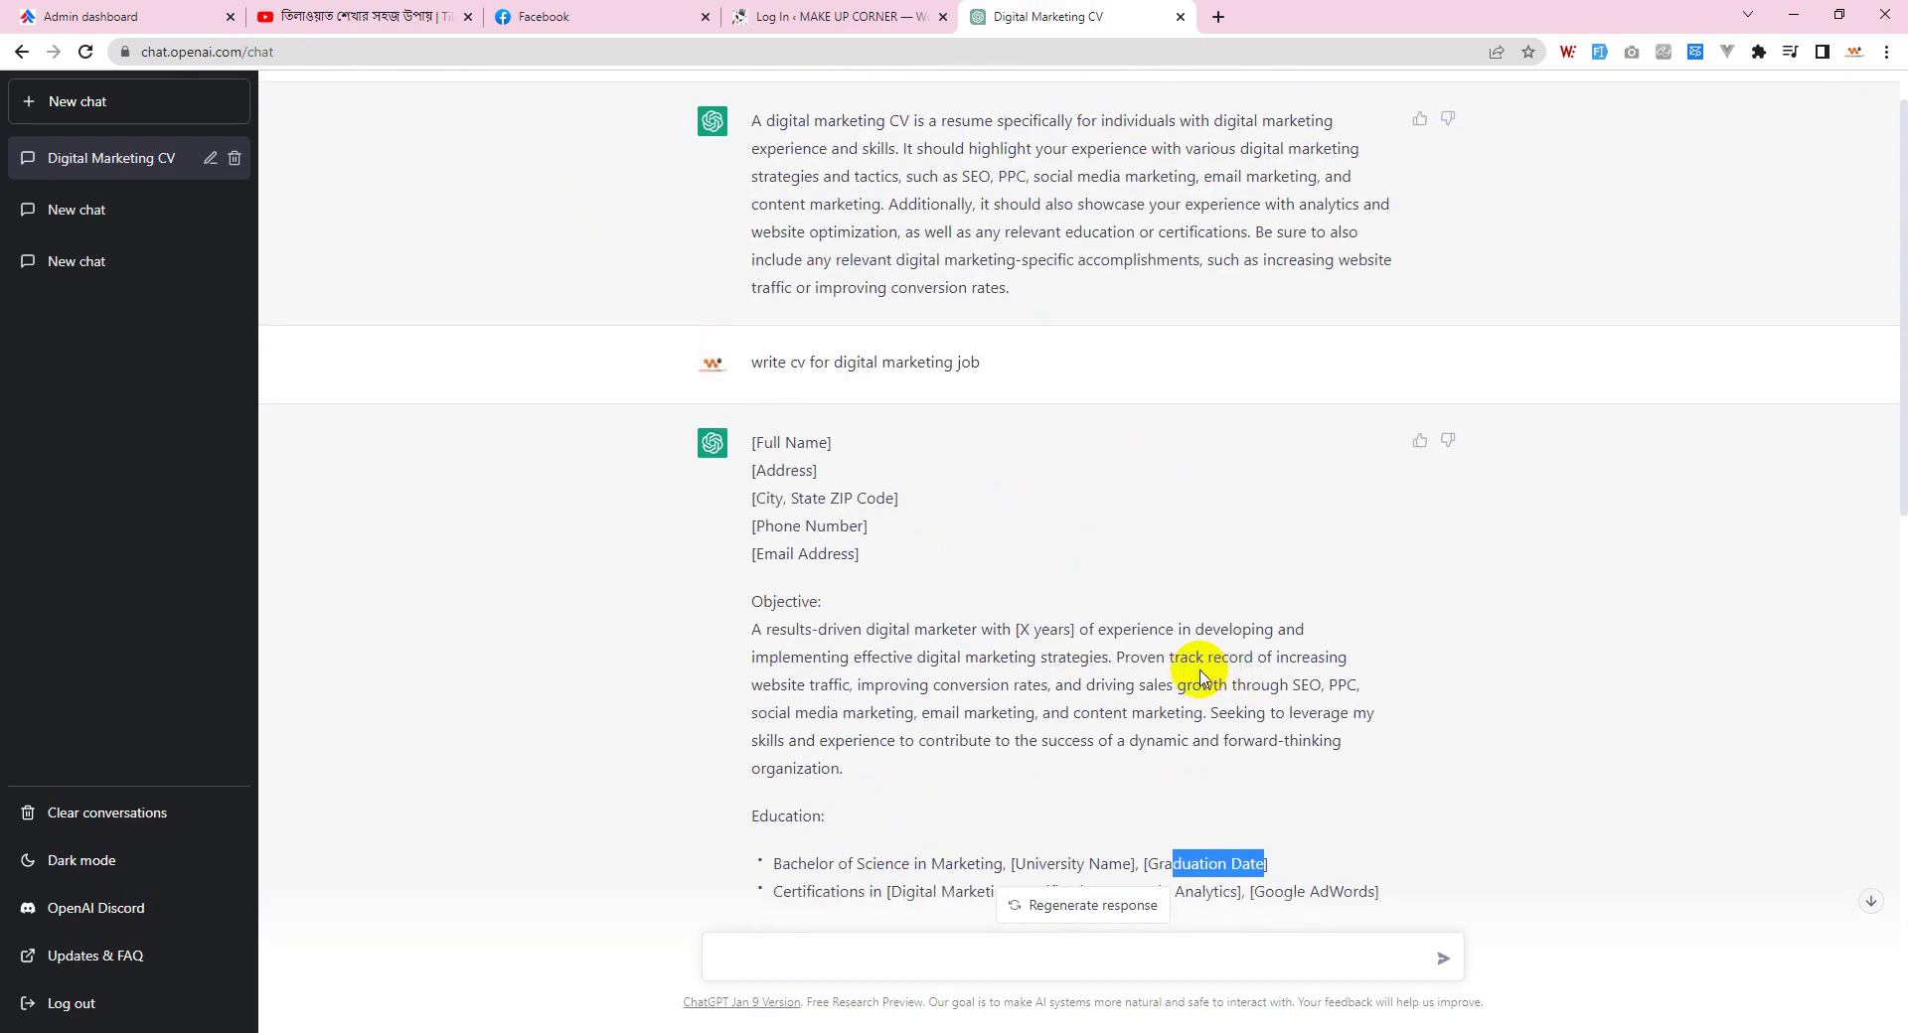
left_click_drag(753, 442, 1138, 821)
right_click(998, 482)
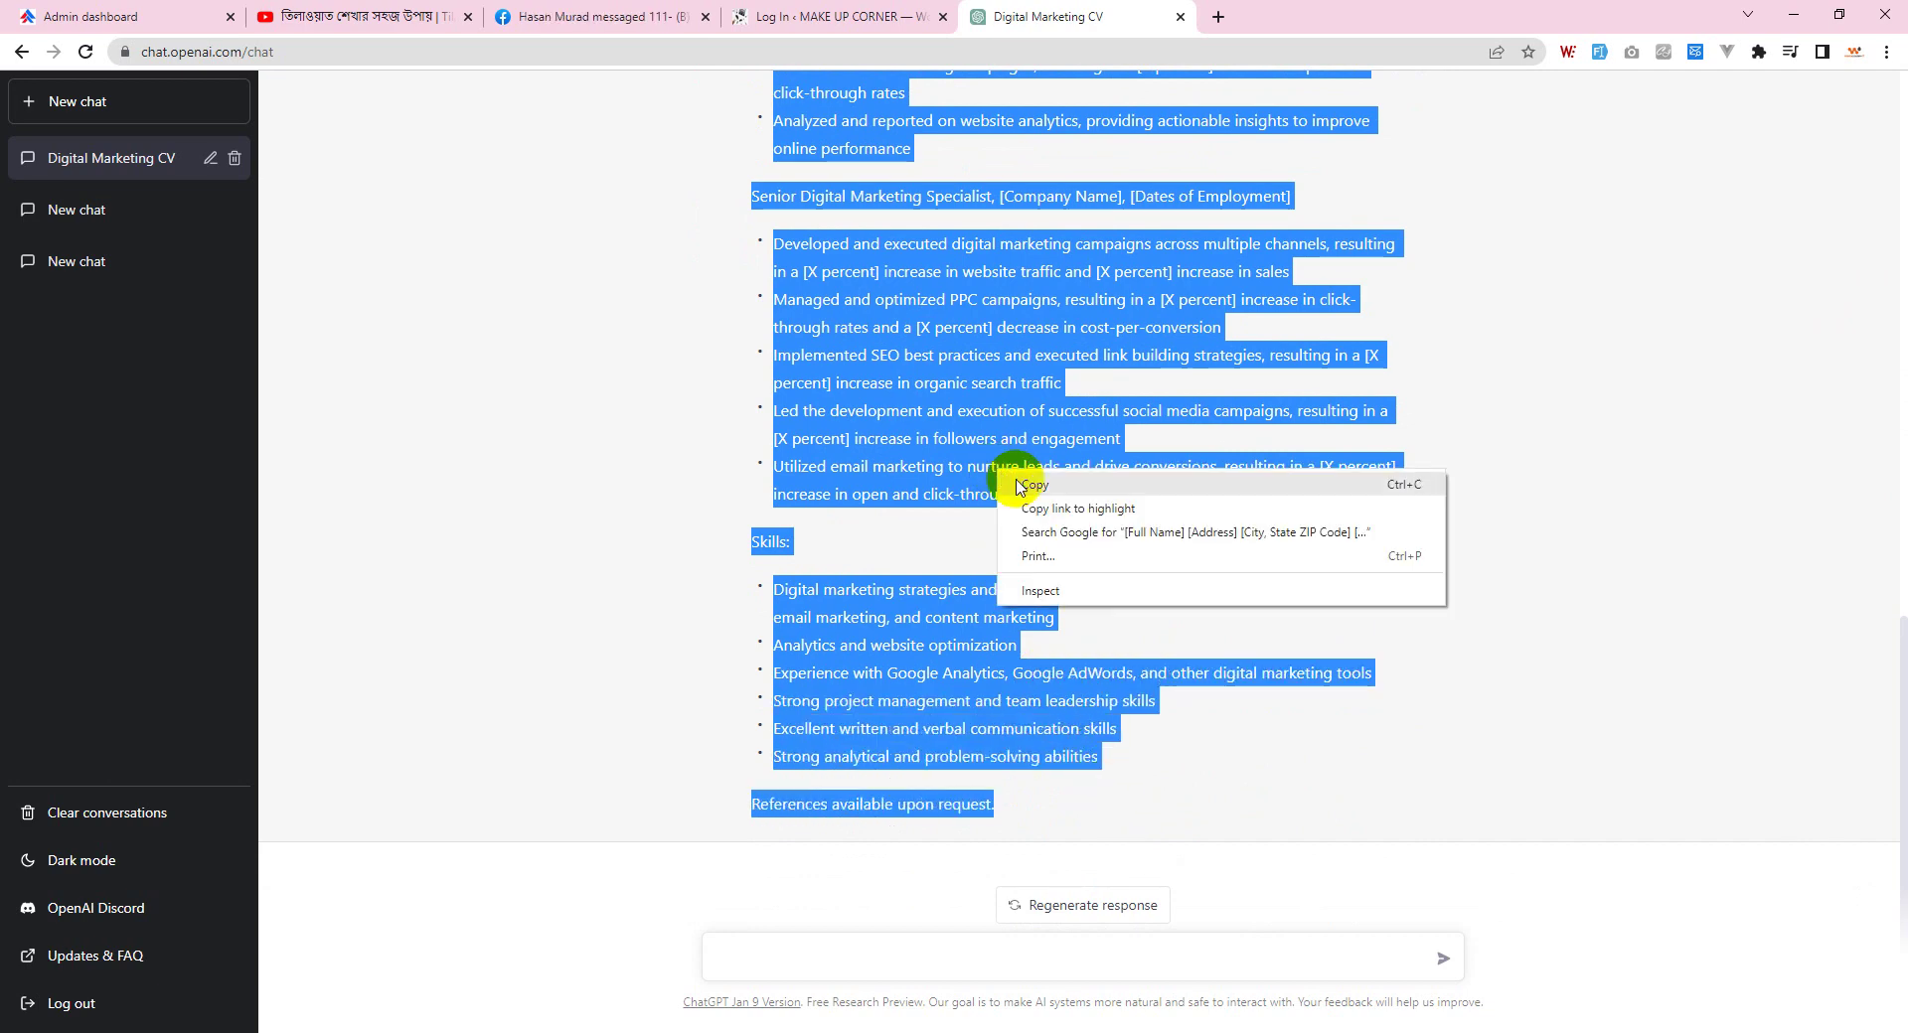
left_click(1031, 485)
left_click(934, 475)
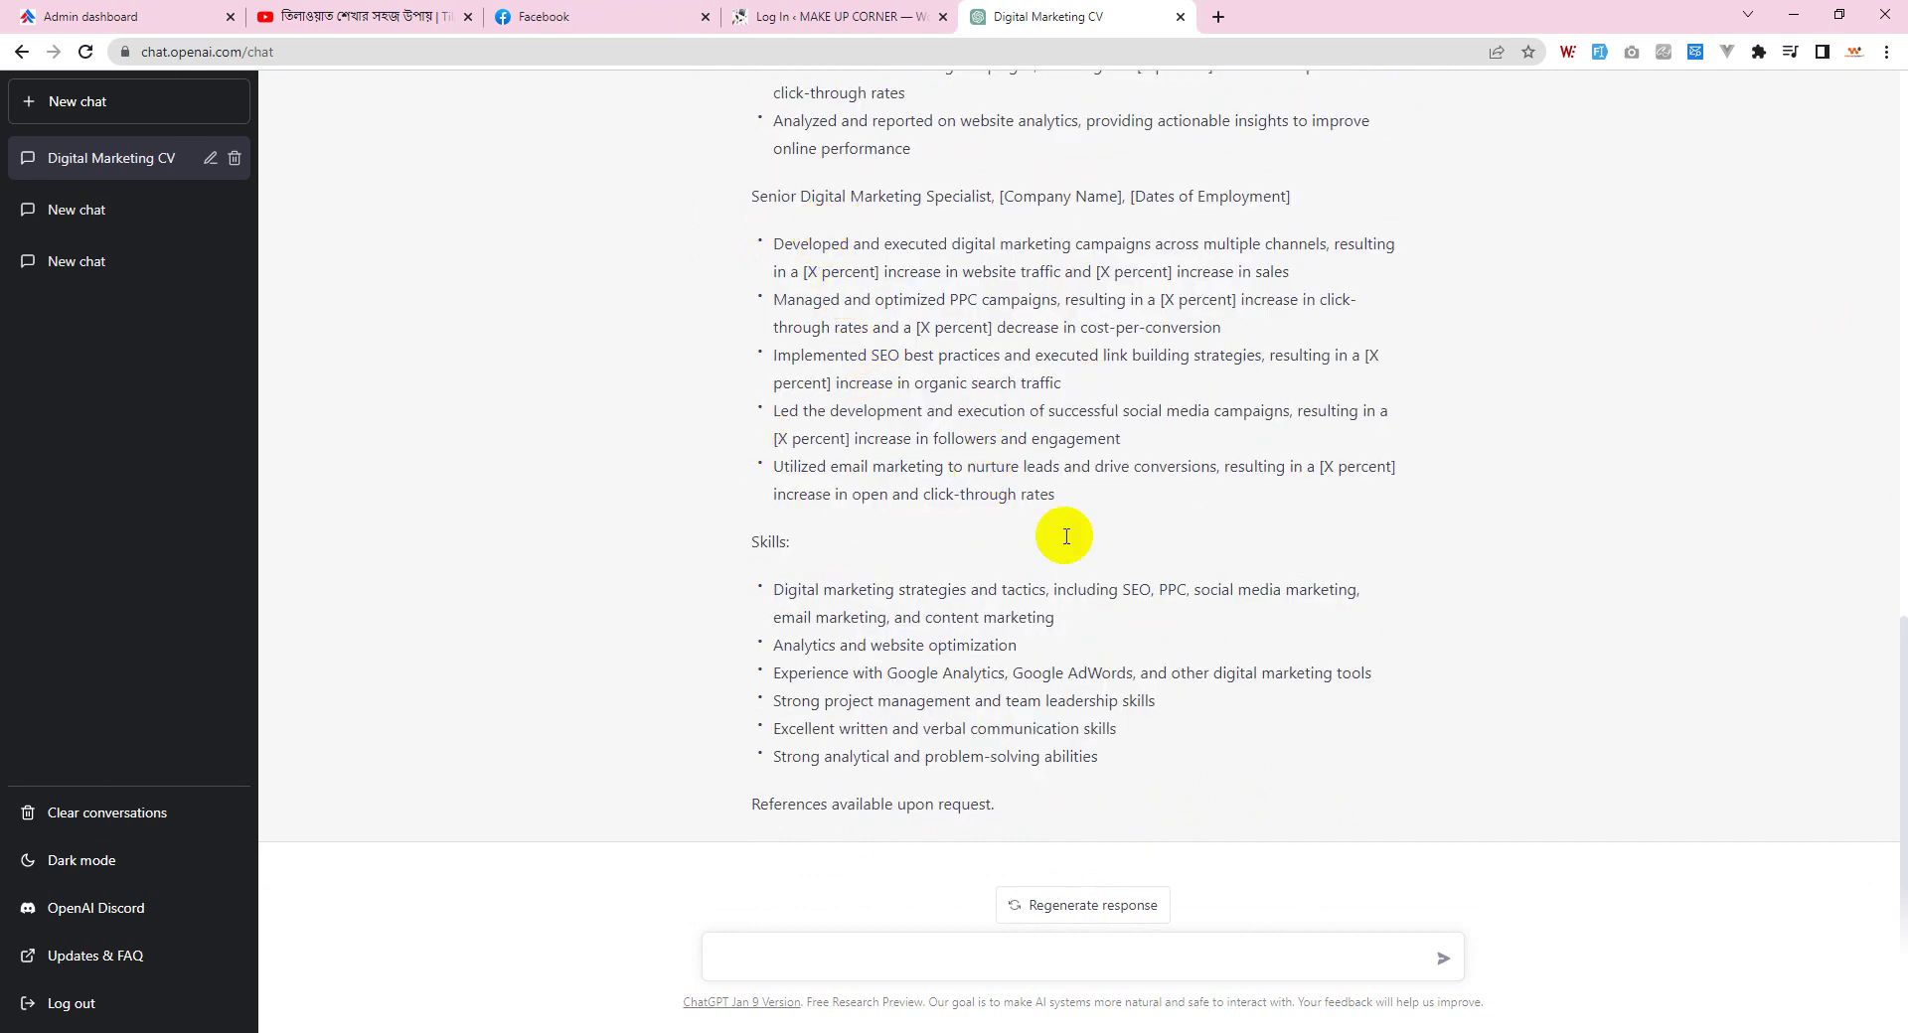
Step: Look over the generated CV and send the prompt "how to get buyer for freelancing"
scroll(933, 417, "up", 12)
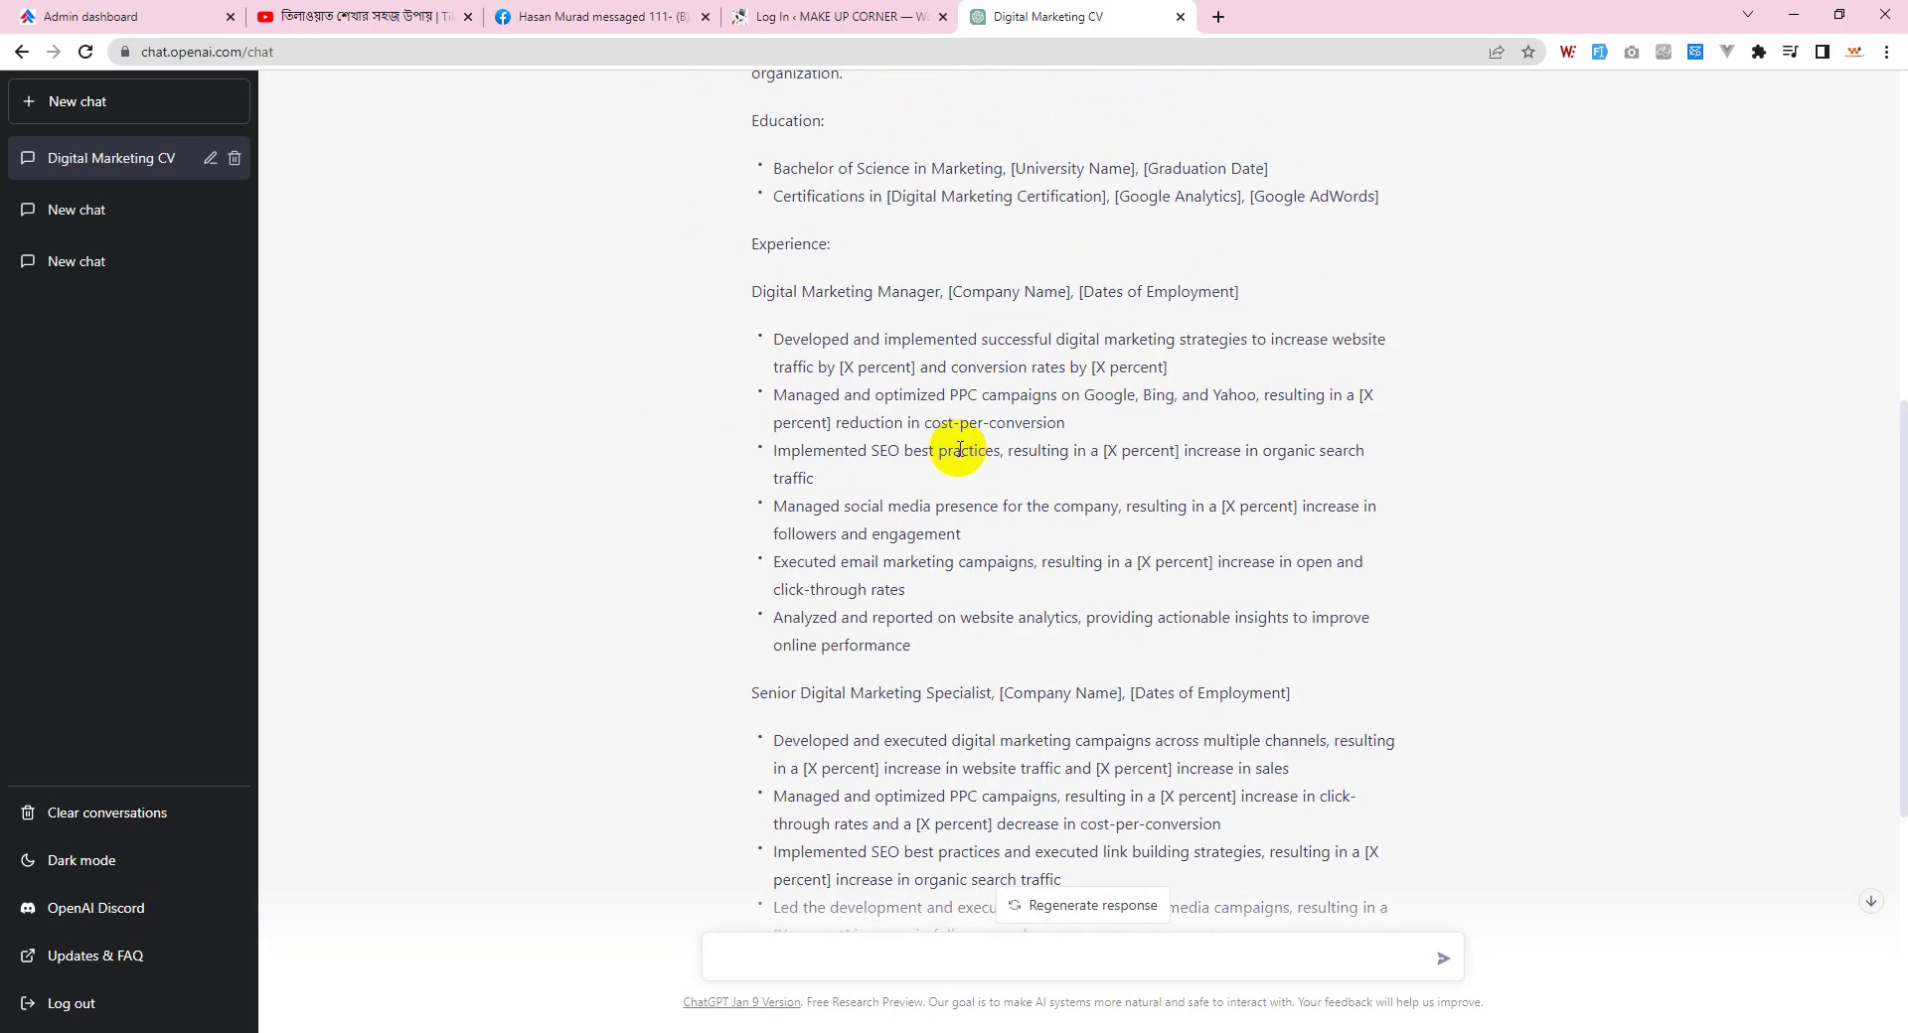
scroll(973, 462, "down", 8)
scroll(988, 487, "down", 5)
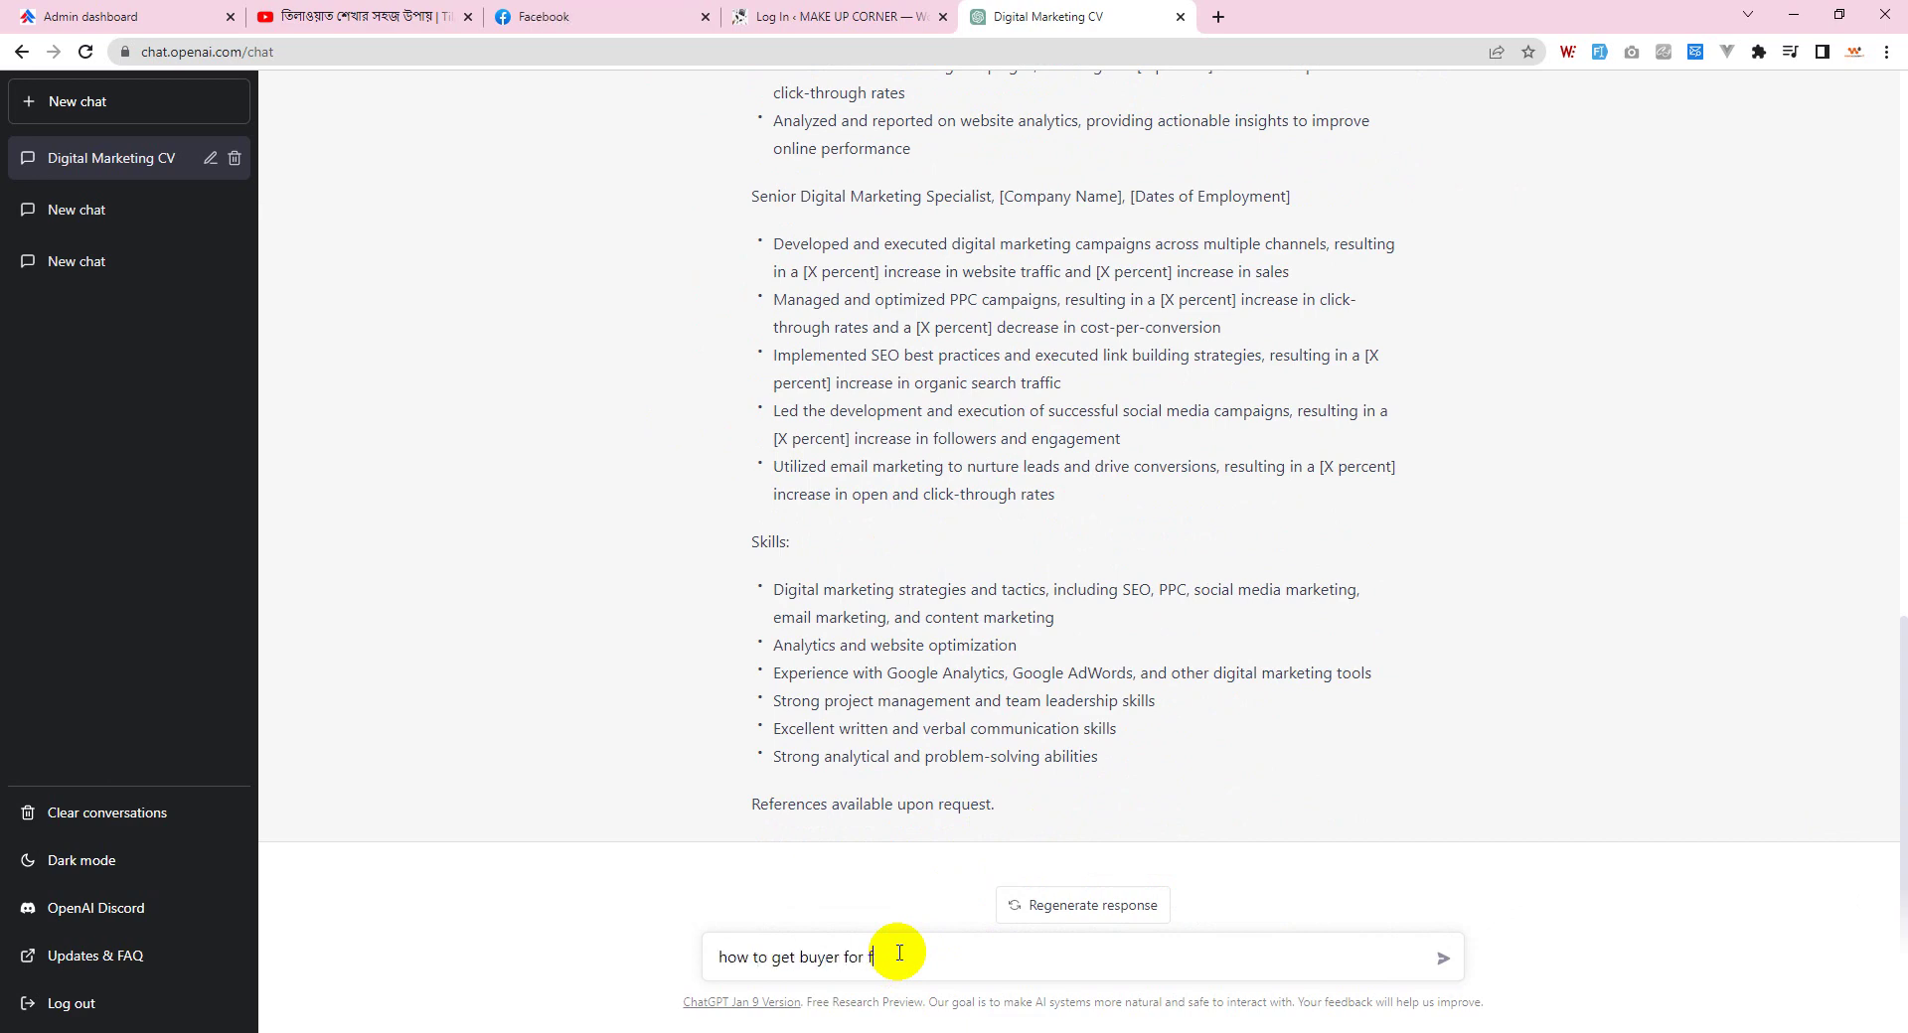
key("Return")
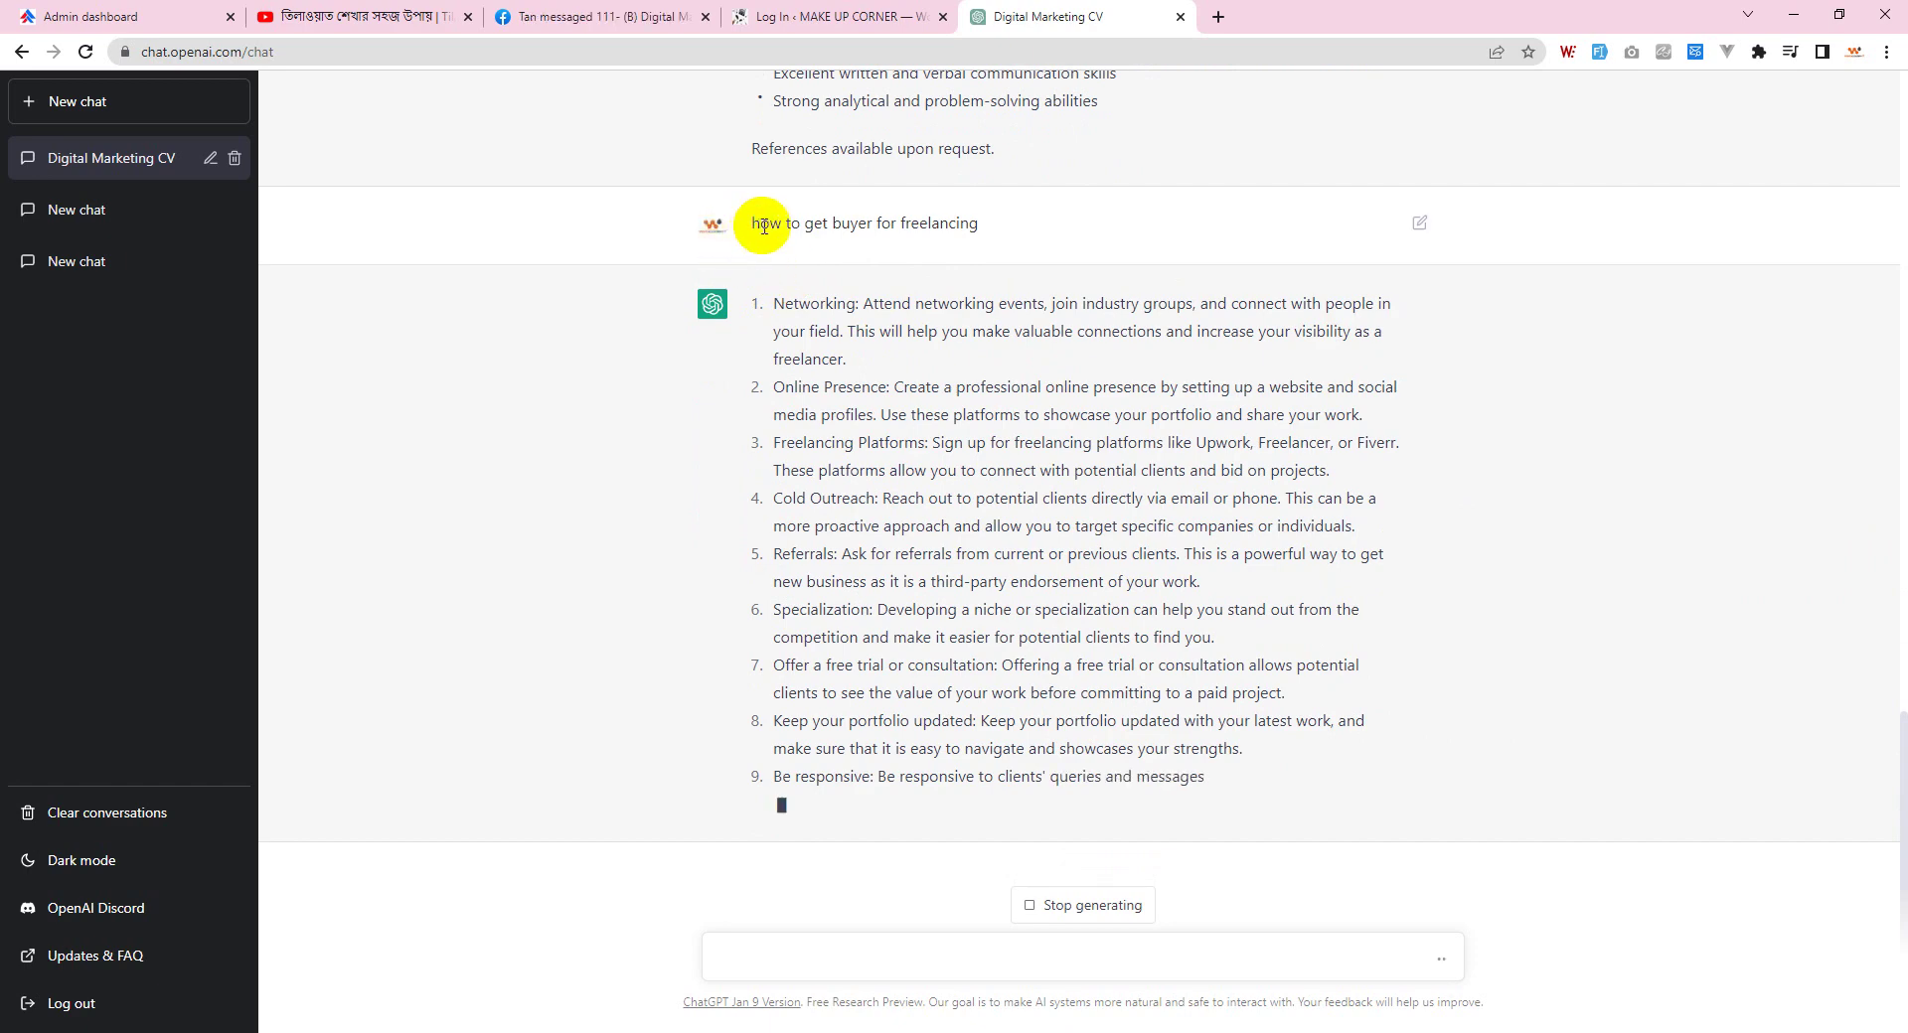
Step: Examine the freelancing question and its numbered list of tips, highlighting the text while reading
left_click_drag(753, 223, 977, 219)
left_click(978, 220)
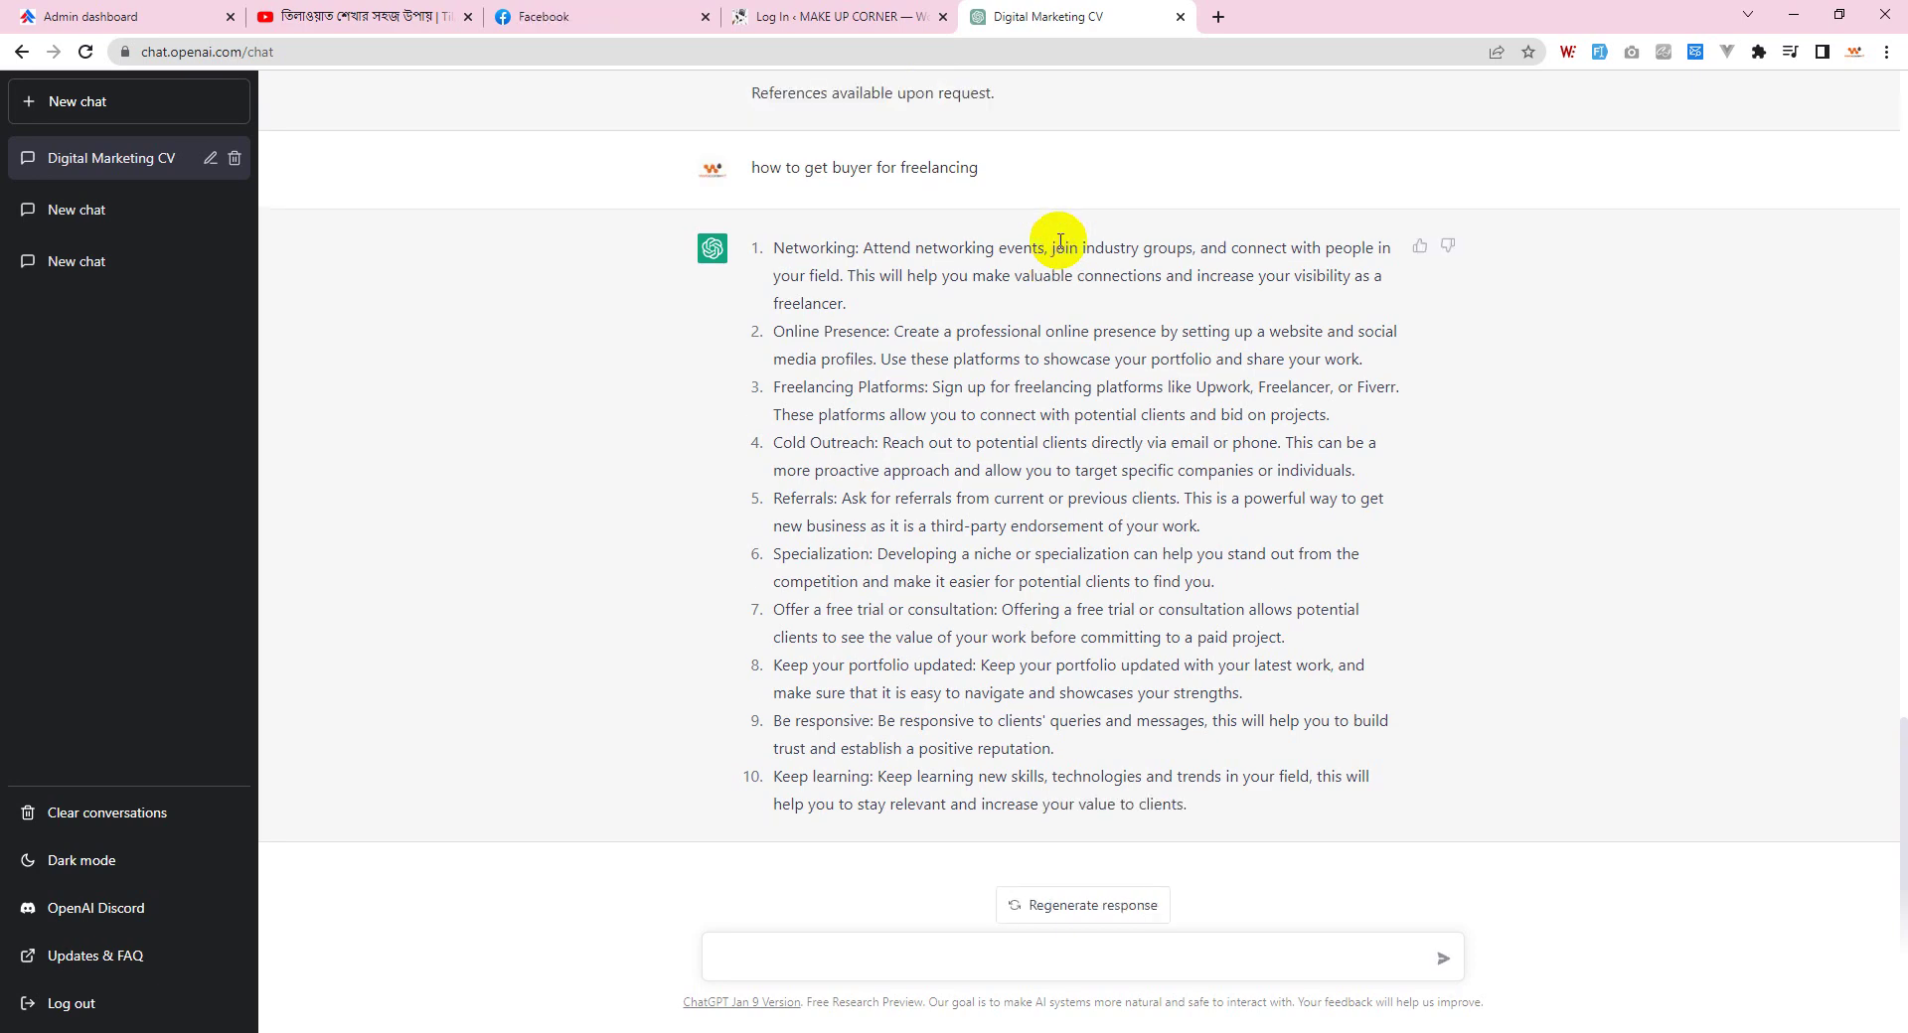
left_click(743, 244)
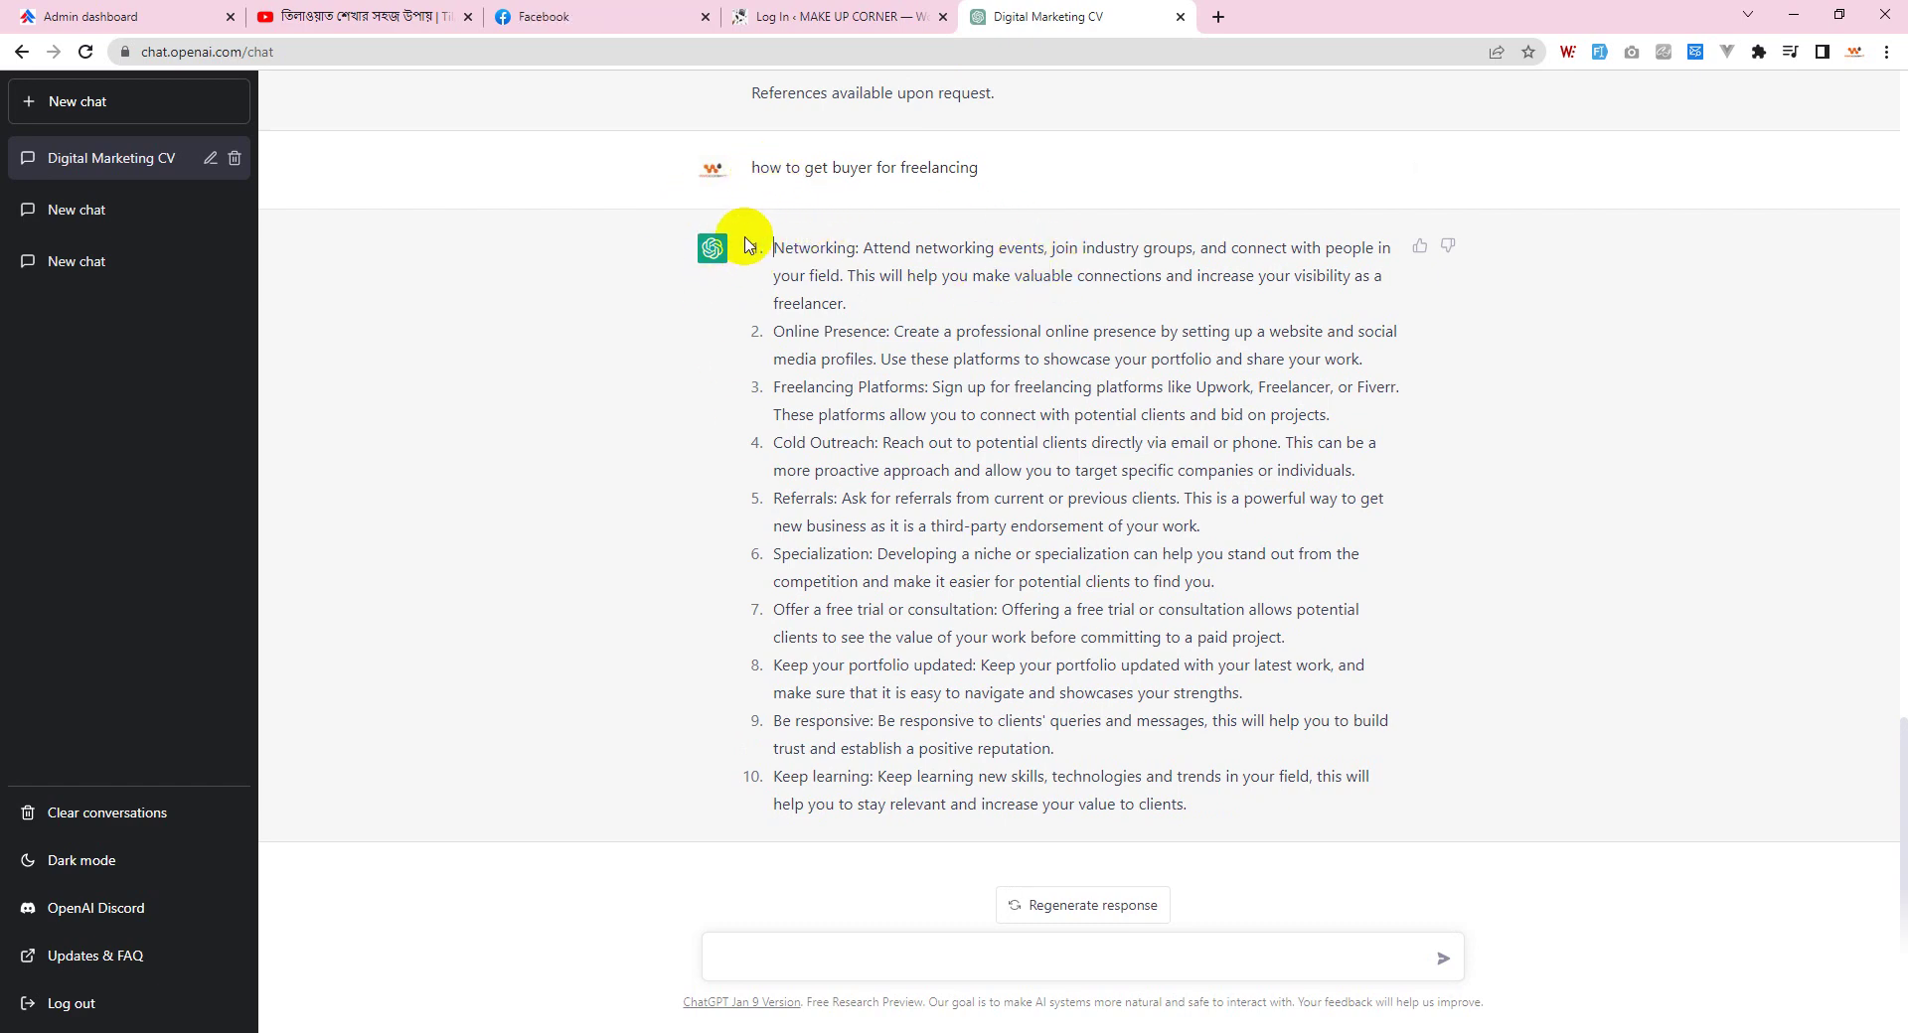
left_click_drag(744, 244, 1291, 838)
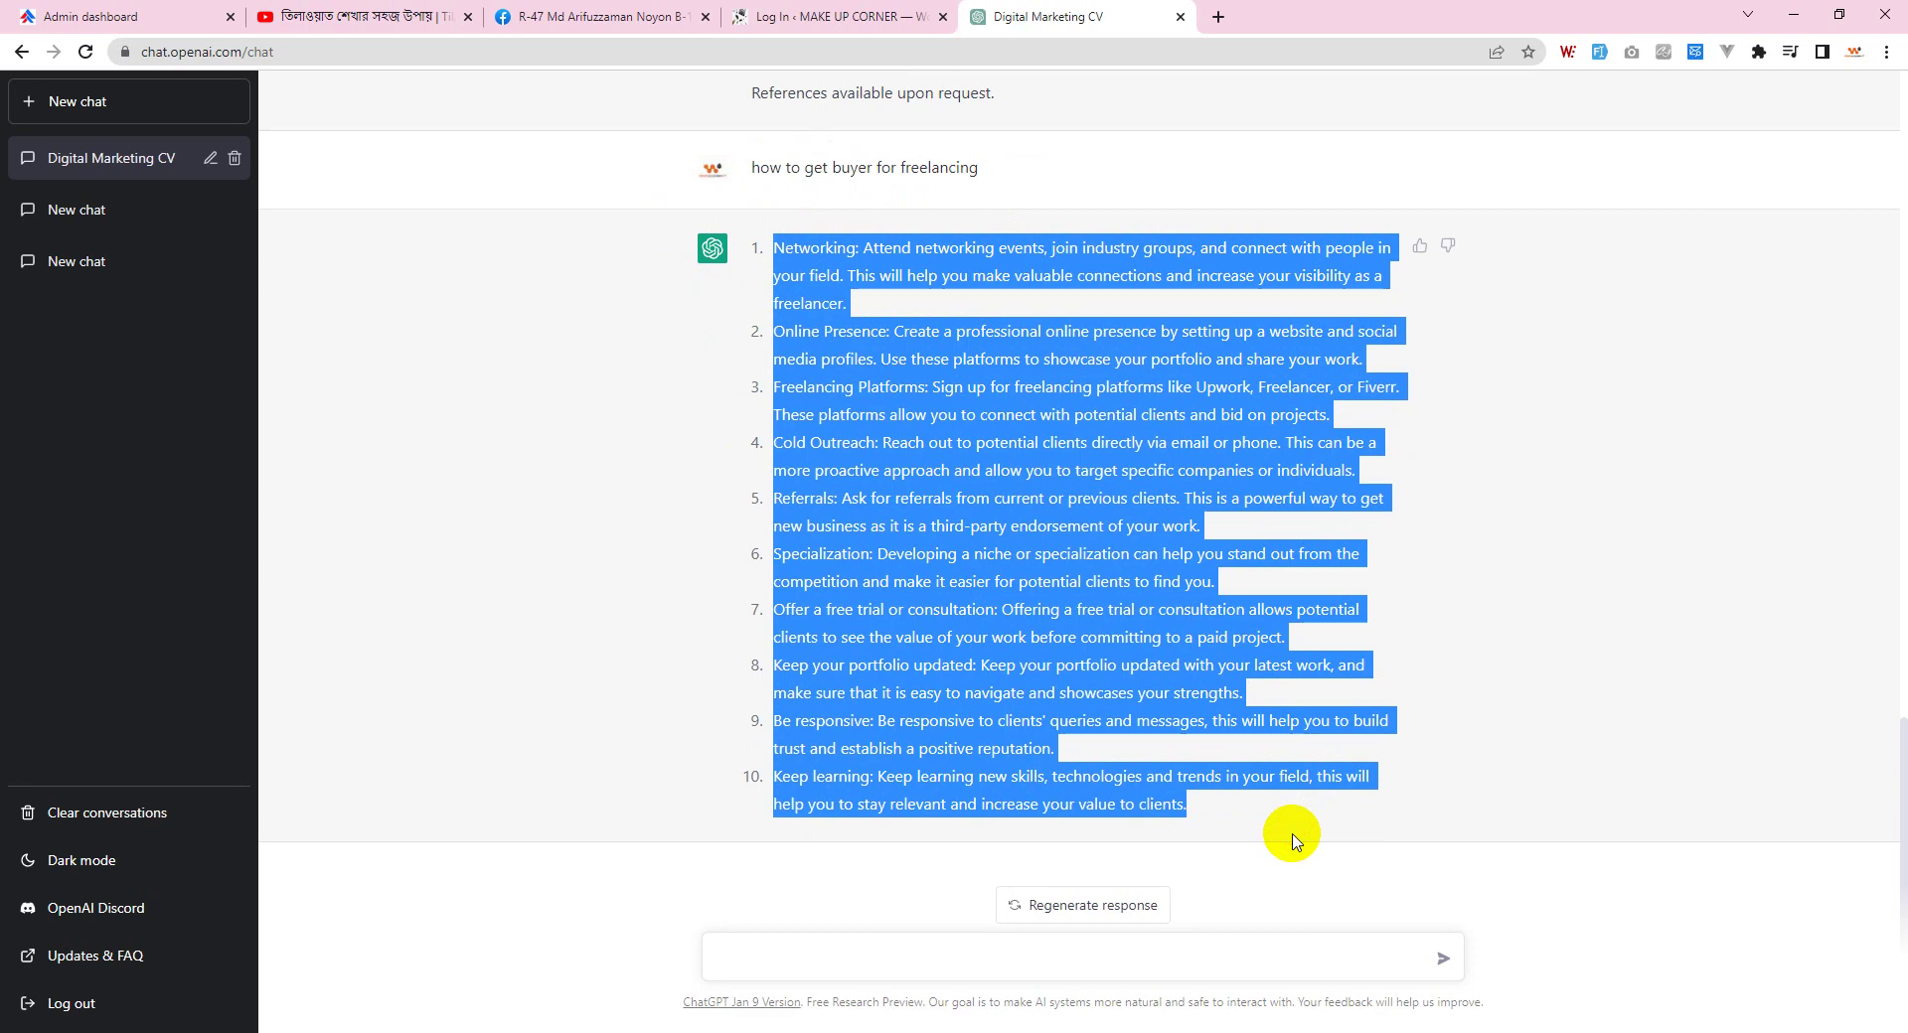
left_click(1002, 440)
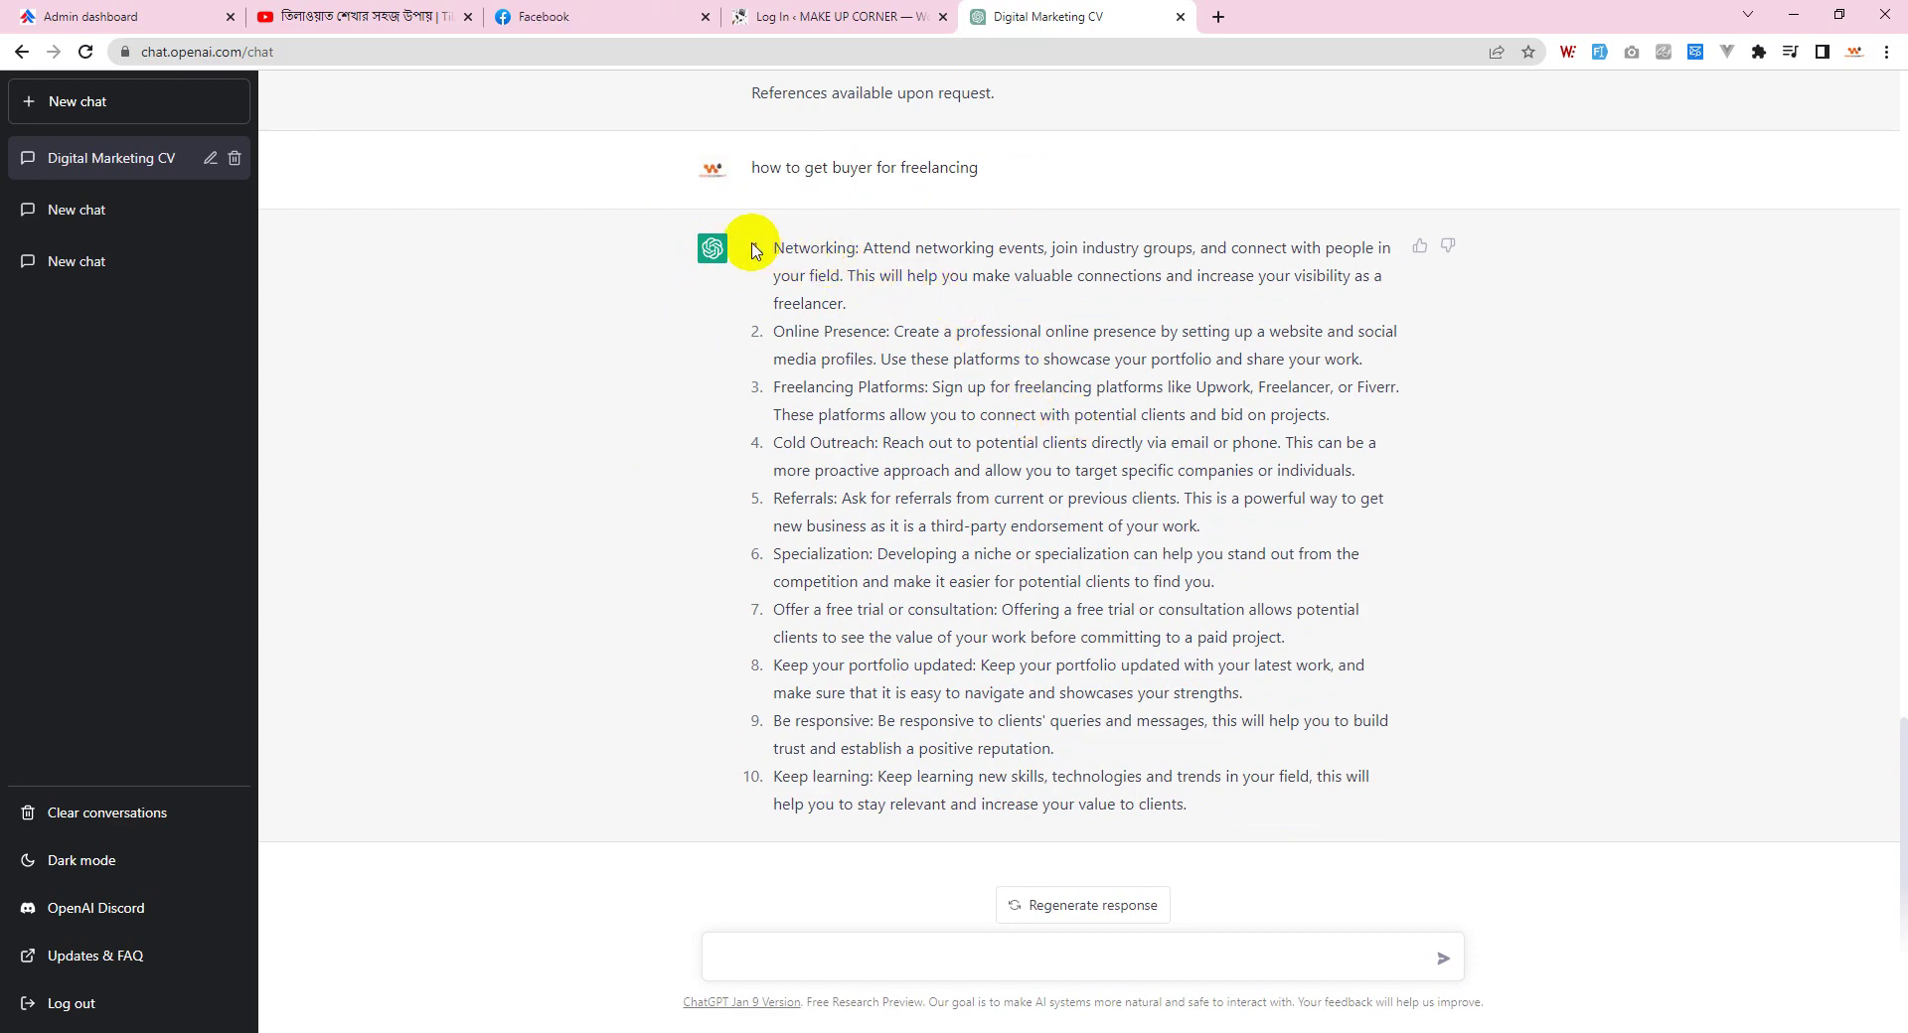
left_click_drag(755, 246, 942, 443)
left_click_drag(751, 167, 979, 167)
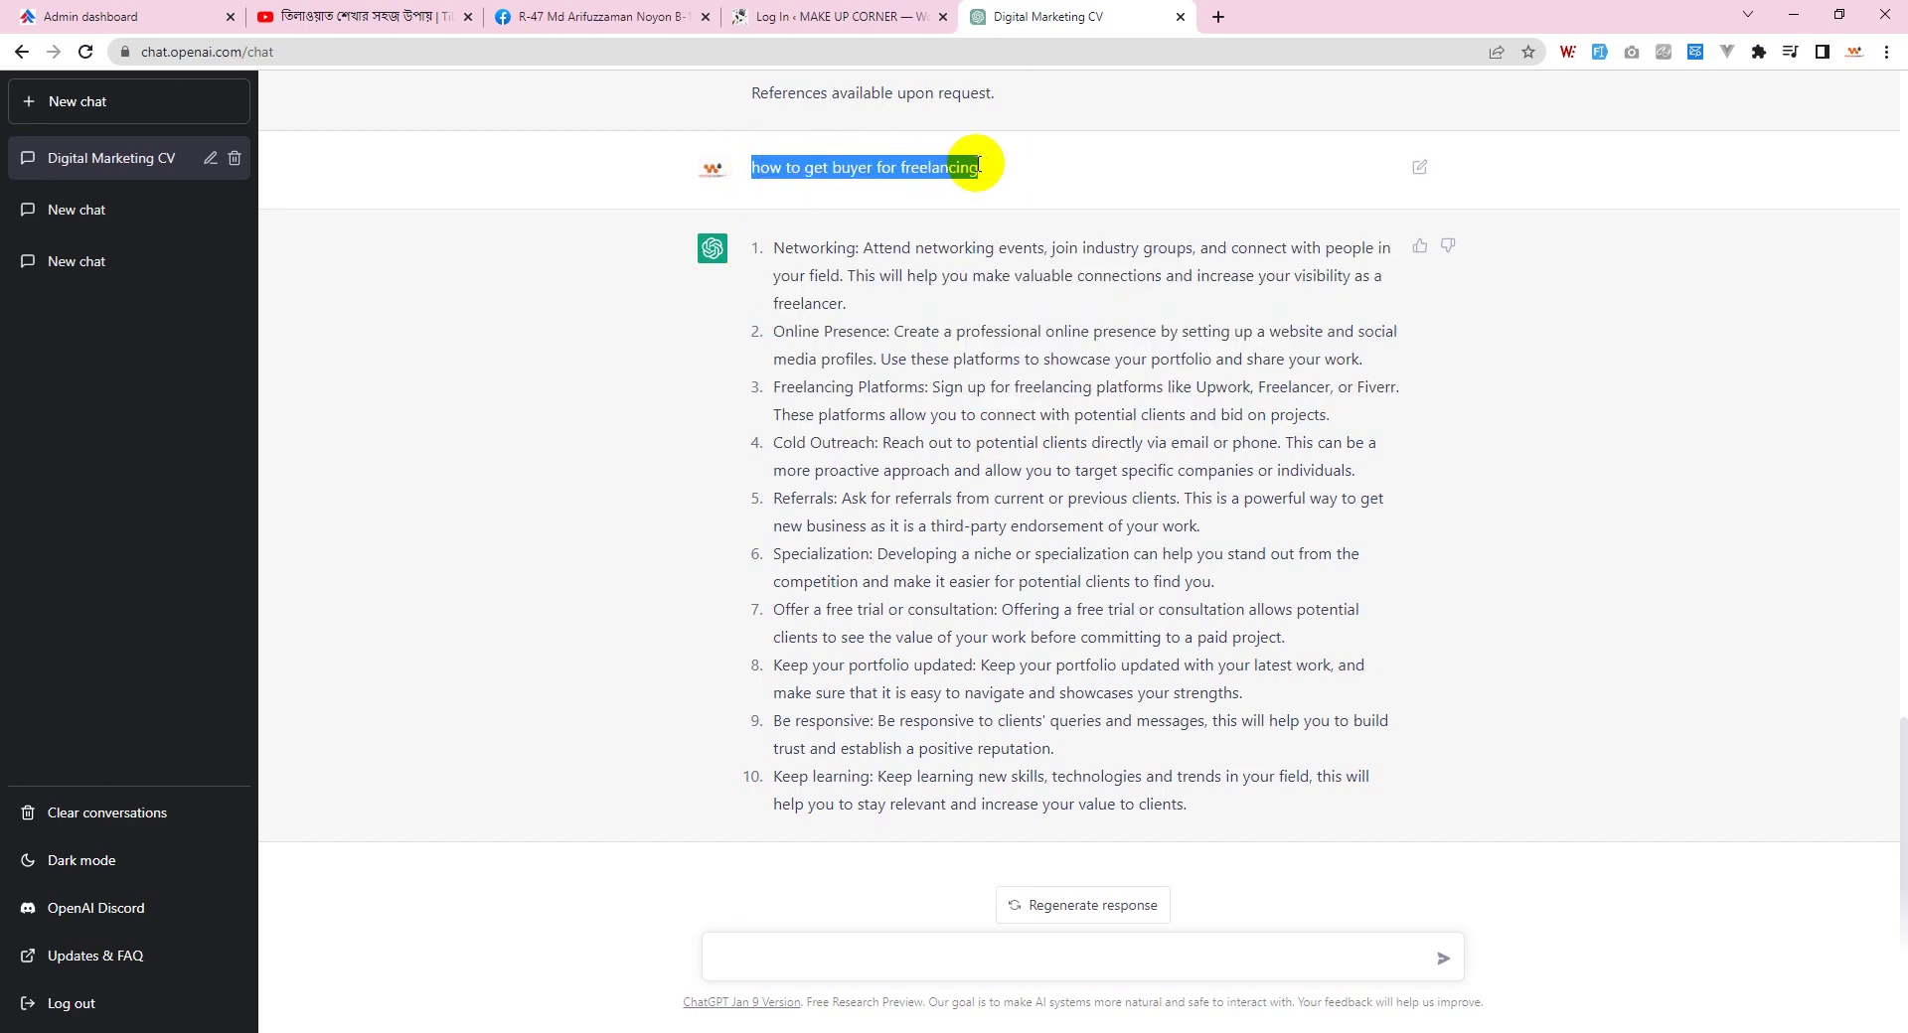
left_click_drag(755, 226, 1179, 785)
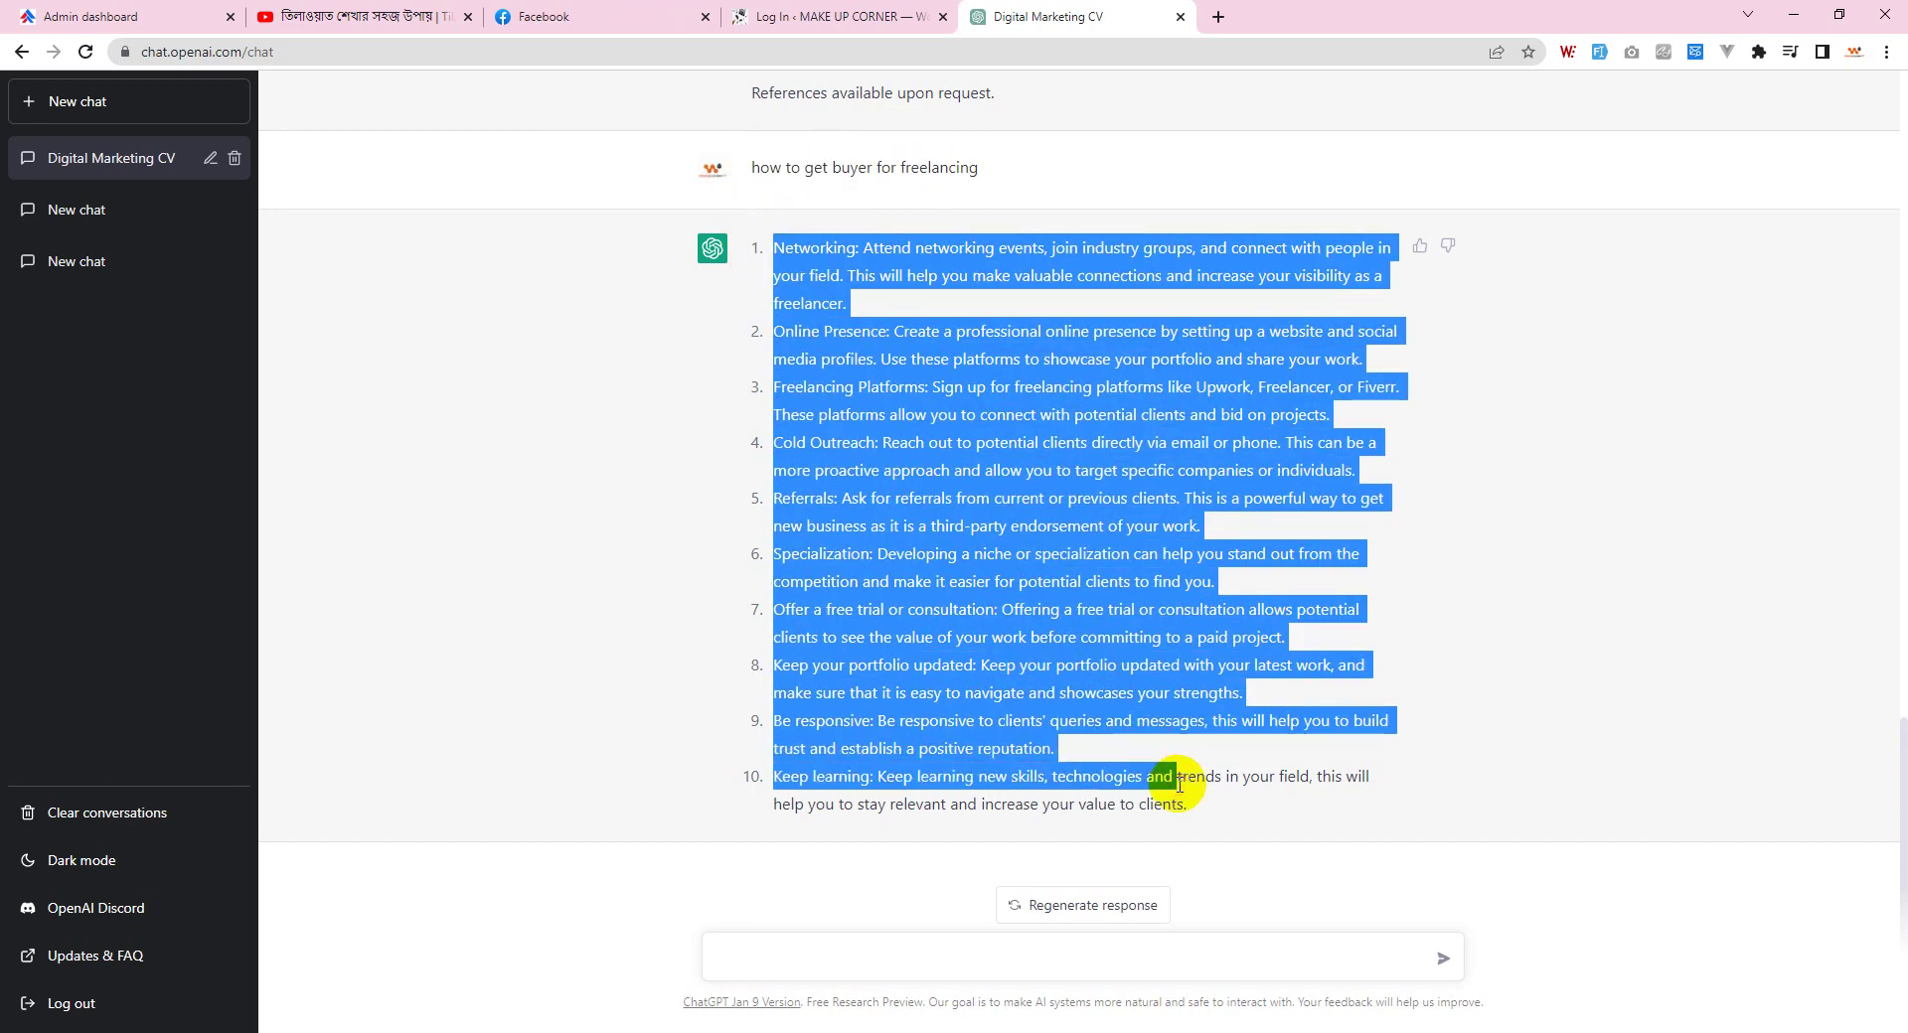
left_click(1059, 626)
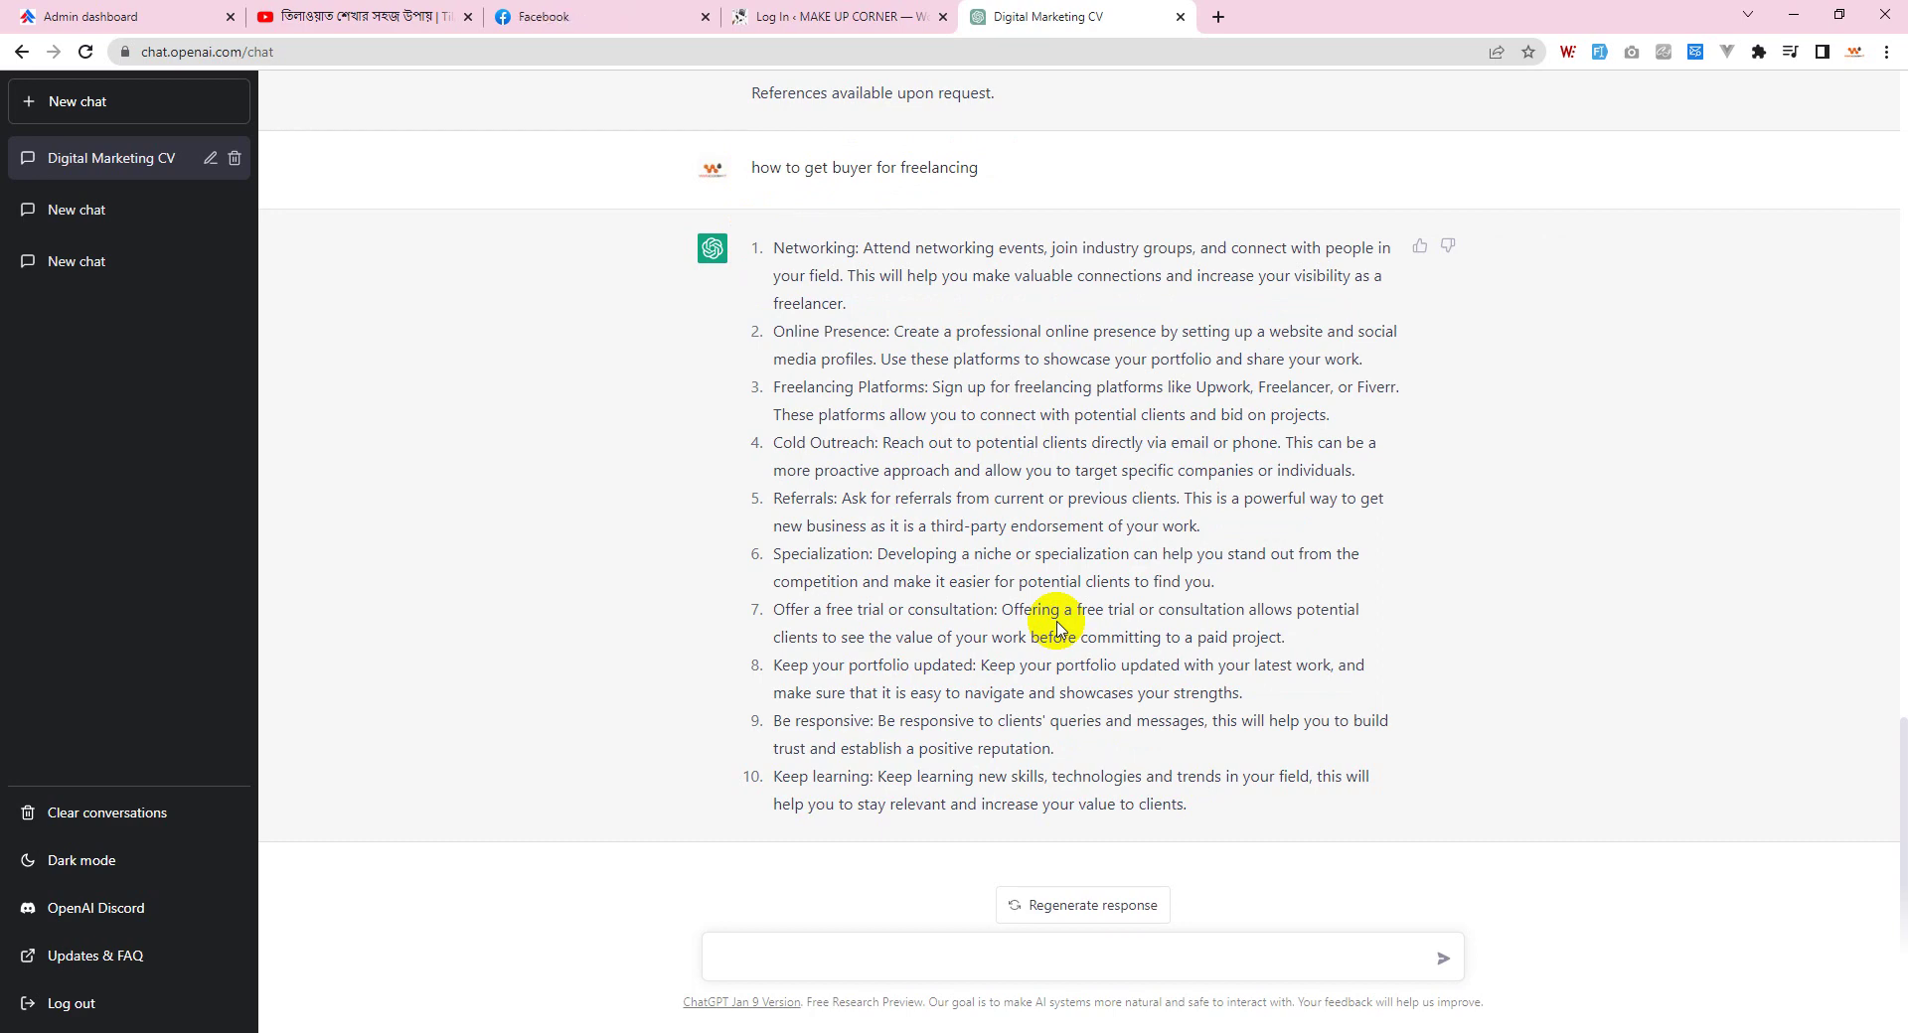
Step: Review the earlier answers in the conversation and send the prompt "html image tag"
left_click(895, 955)
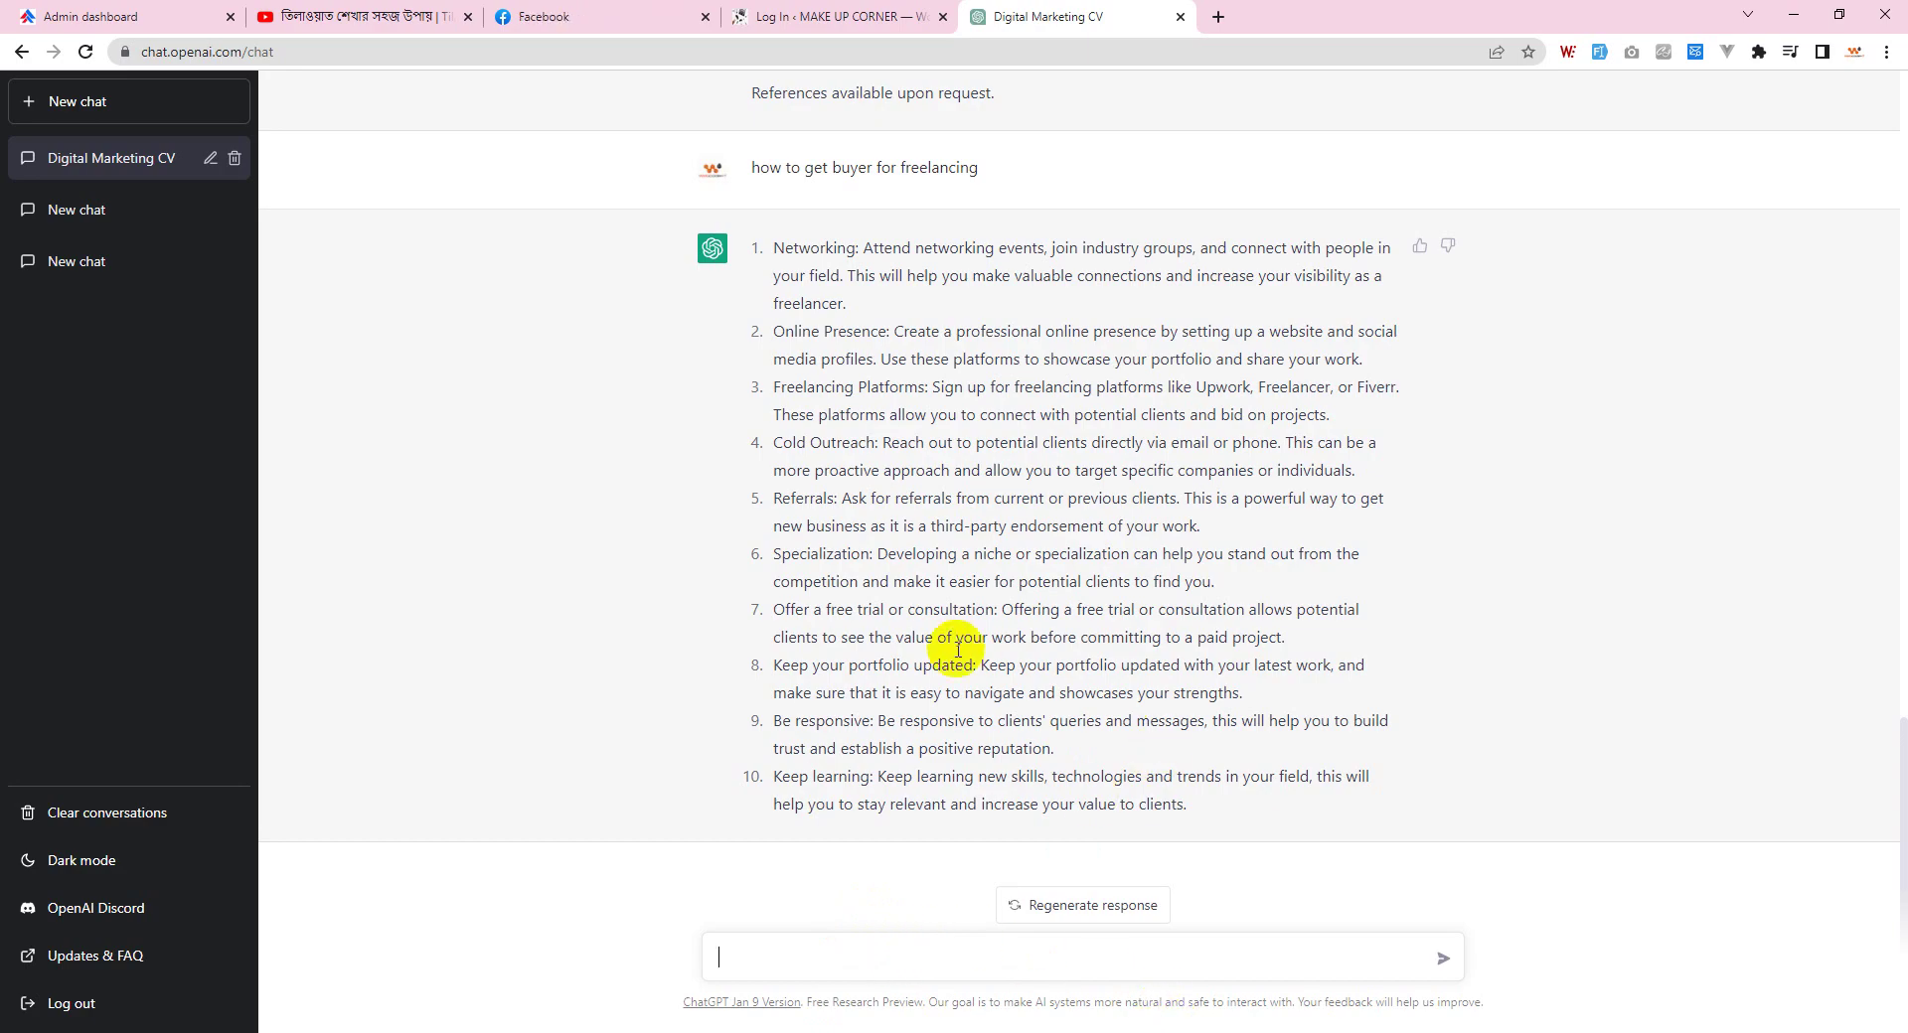
scroll(1069, 587, "up", 20)
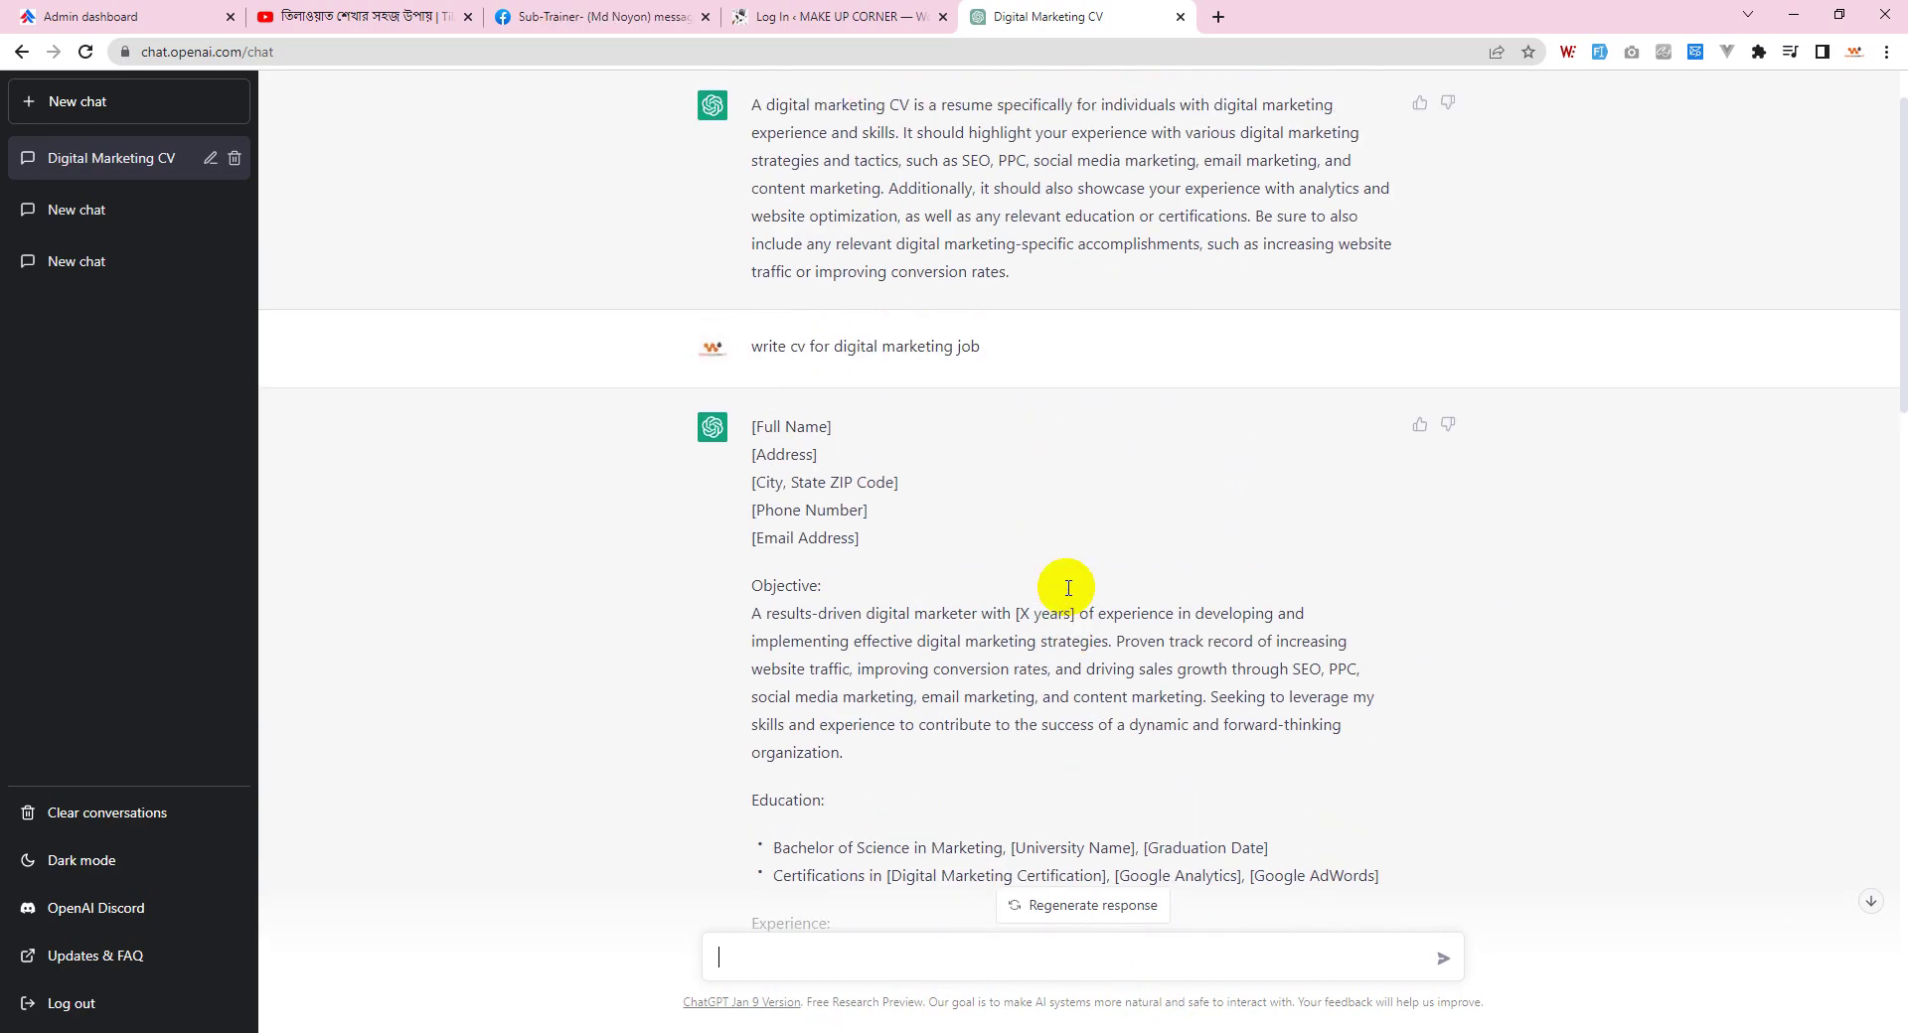
scroll(1129, 537, "down", 20)
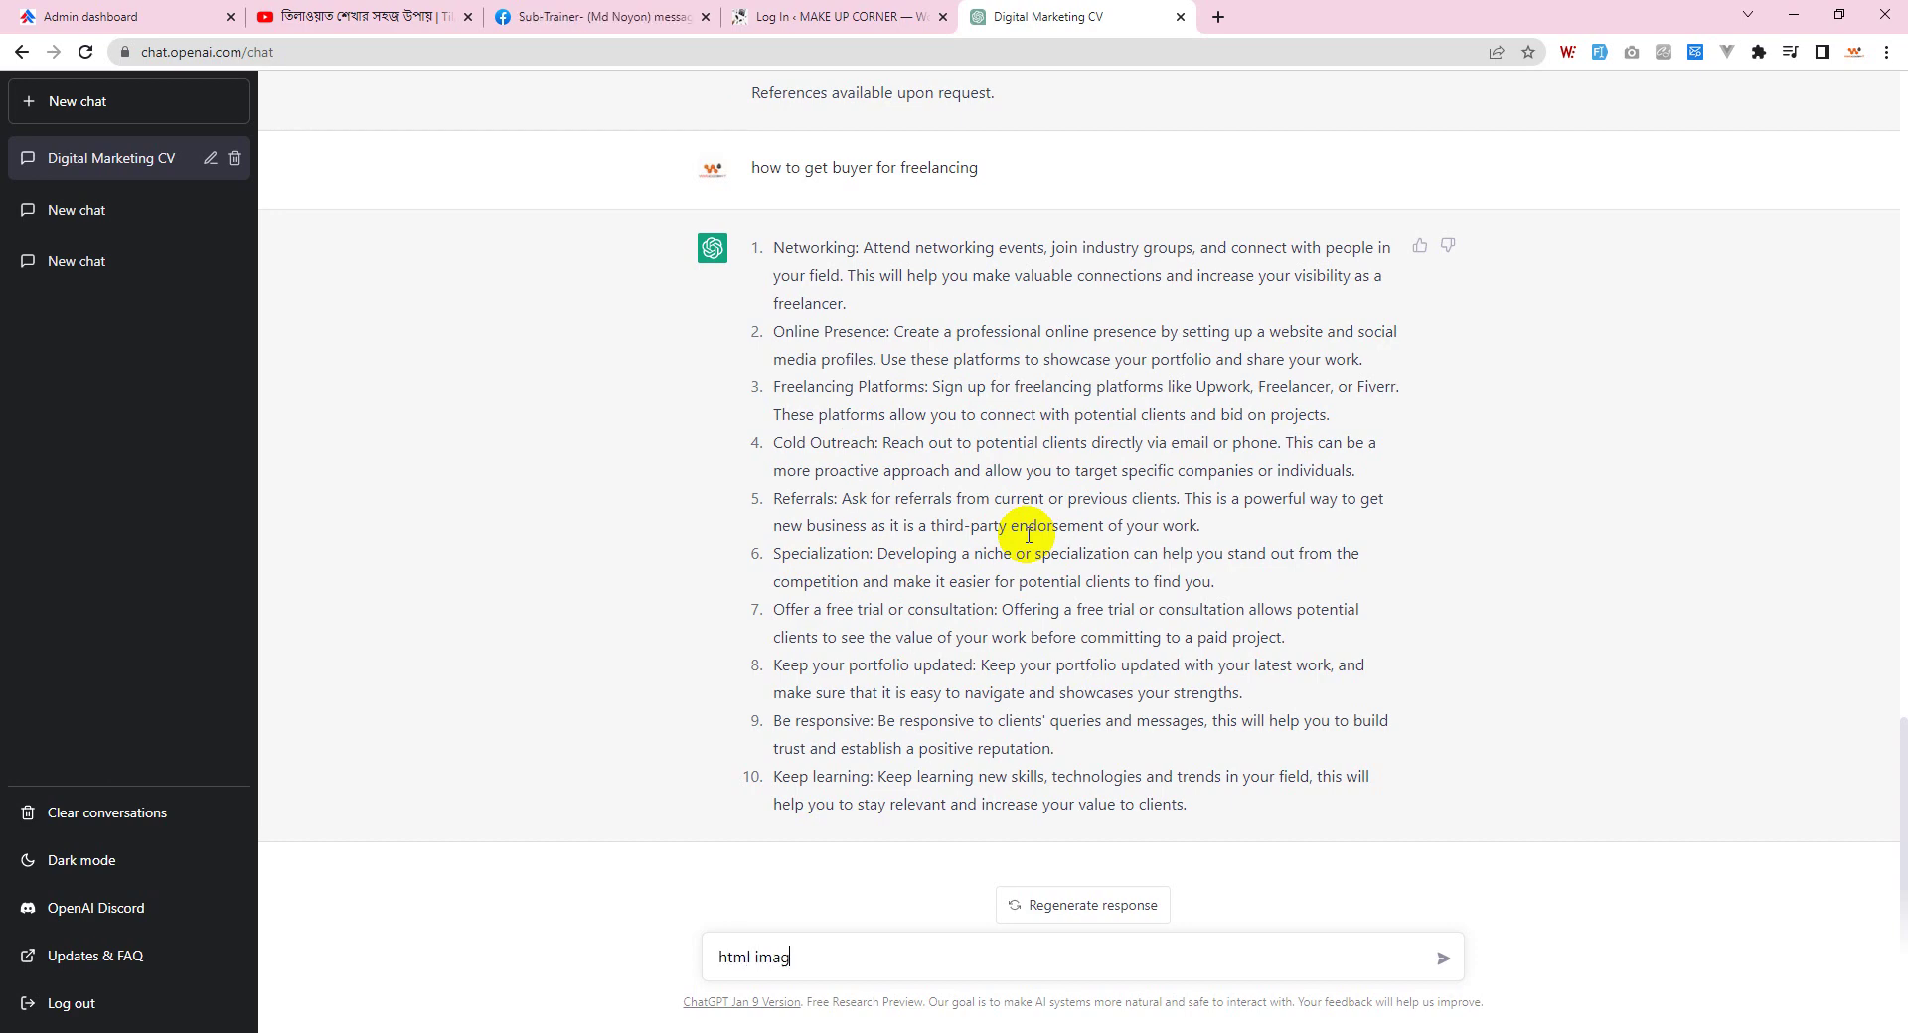
key("Return")
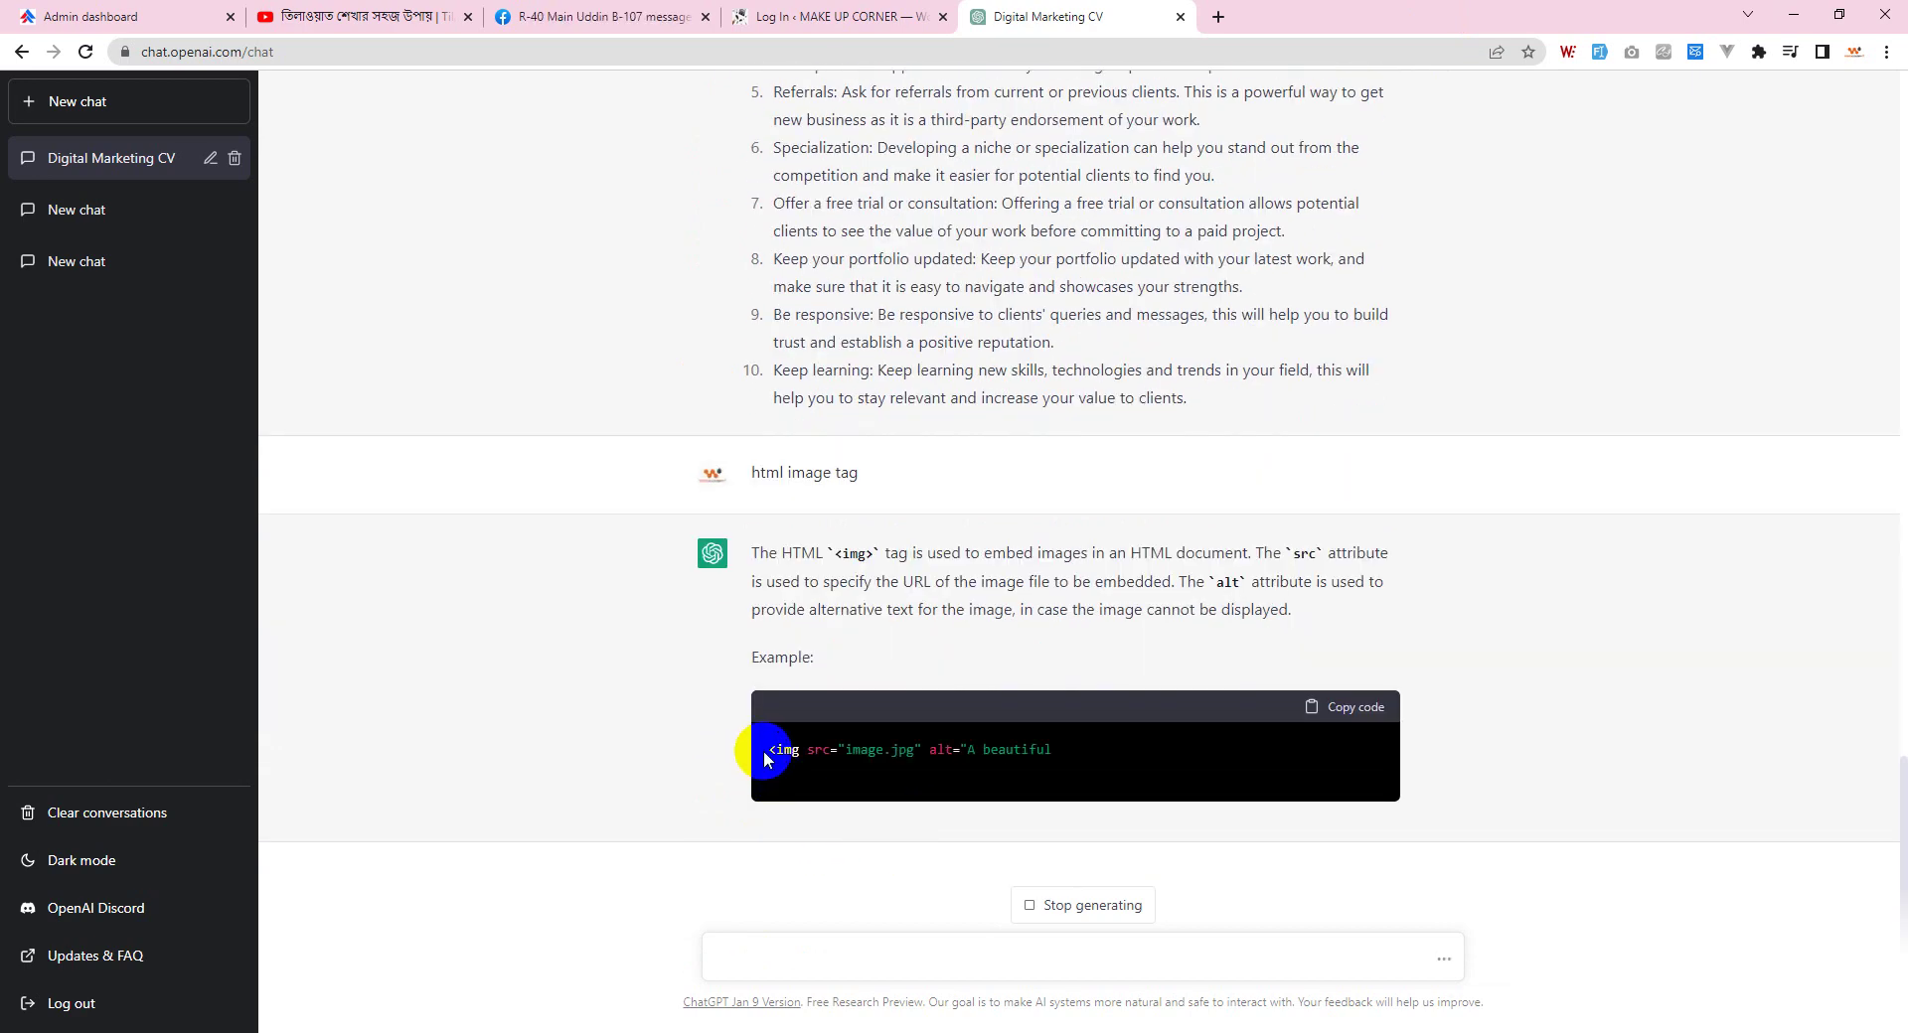
Step: Examine the first example img code line in the reply, including its src file name
left_click_drag(763, 749, 1149, 725)
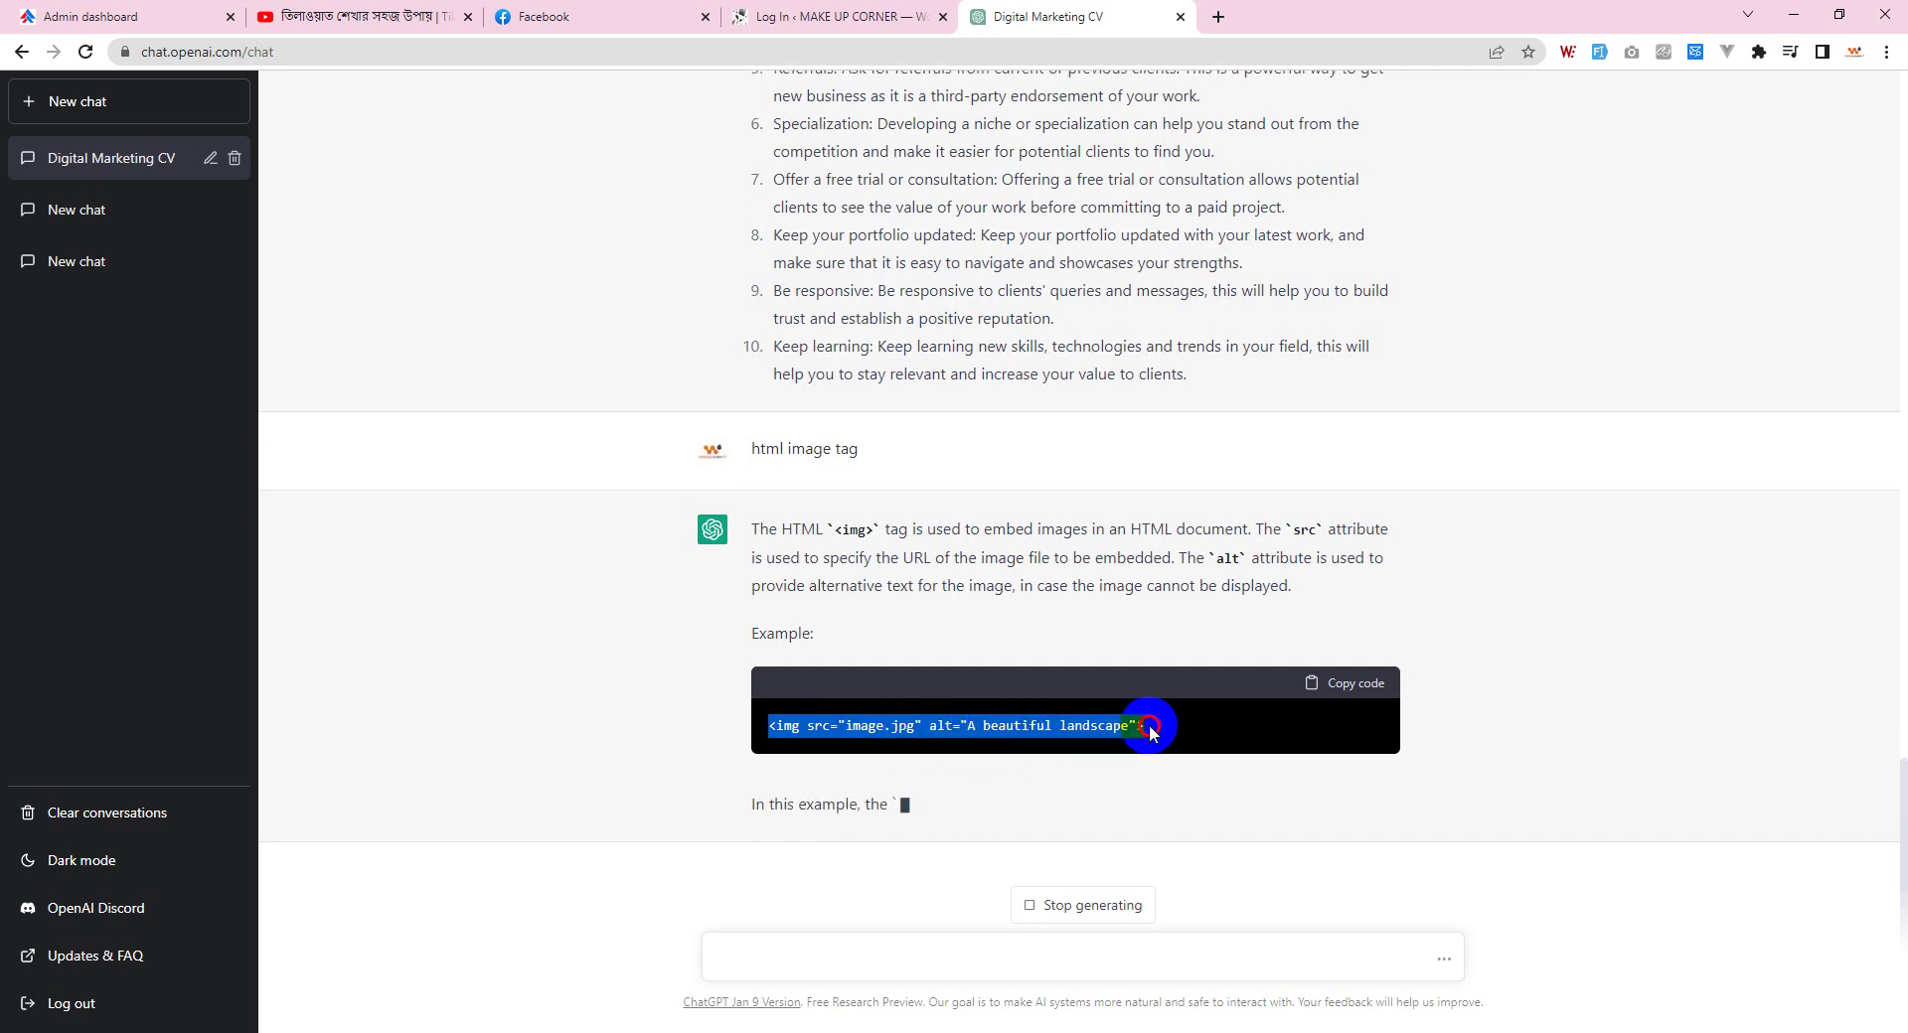
left_click(881, 740)
left_click_drag(773, 700, 1133, 700)
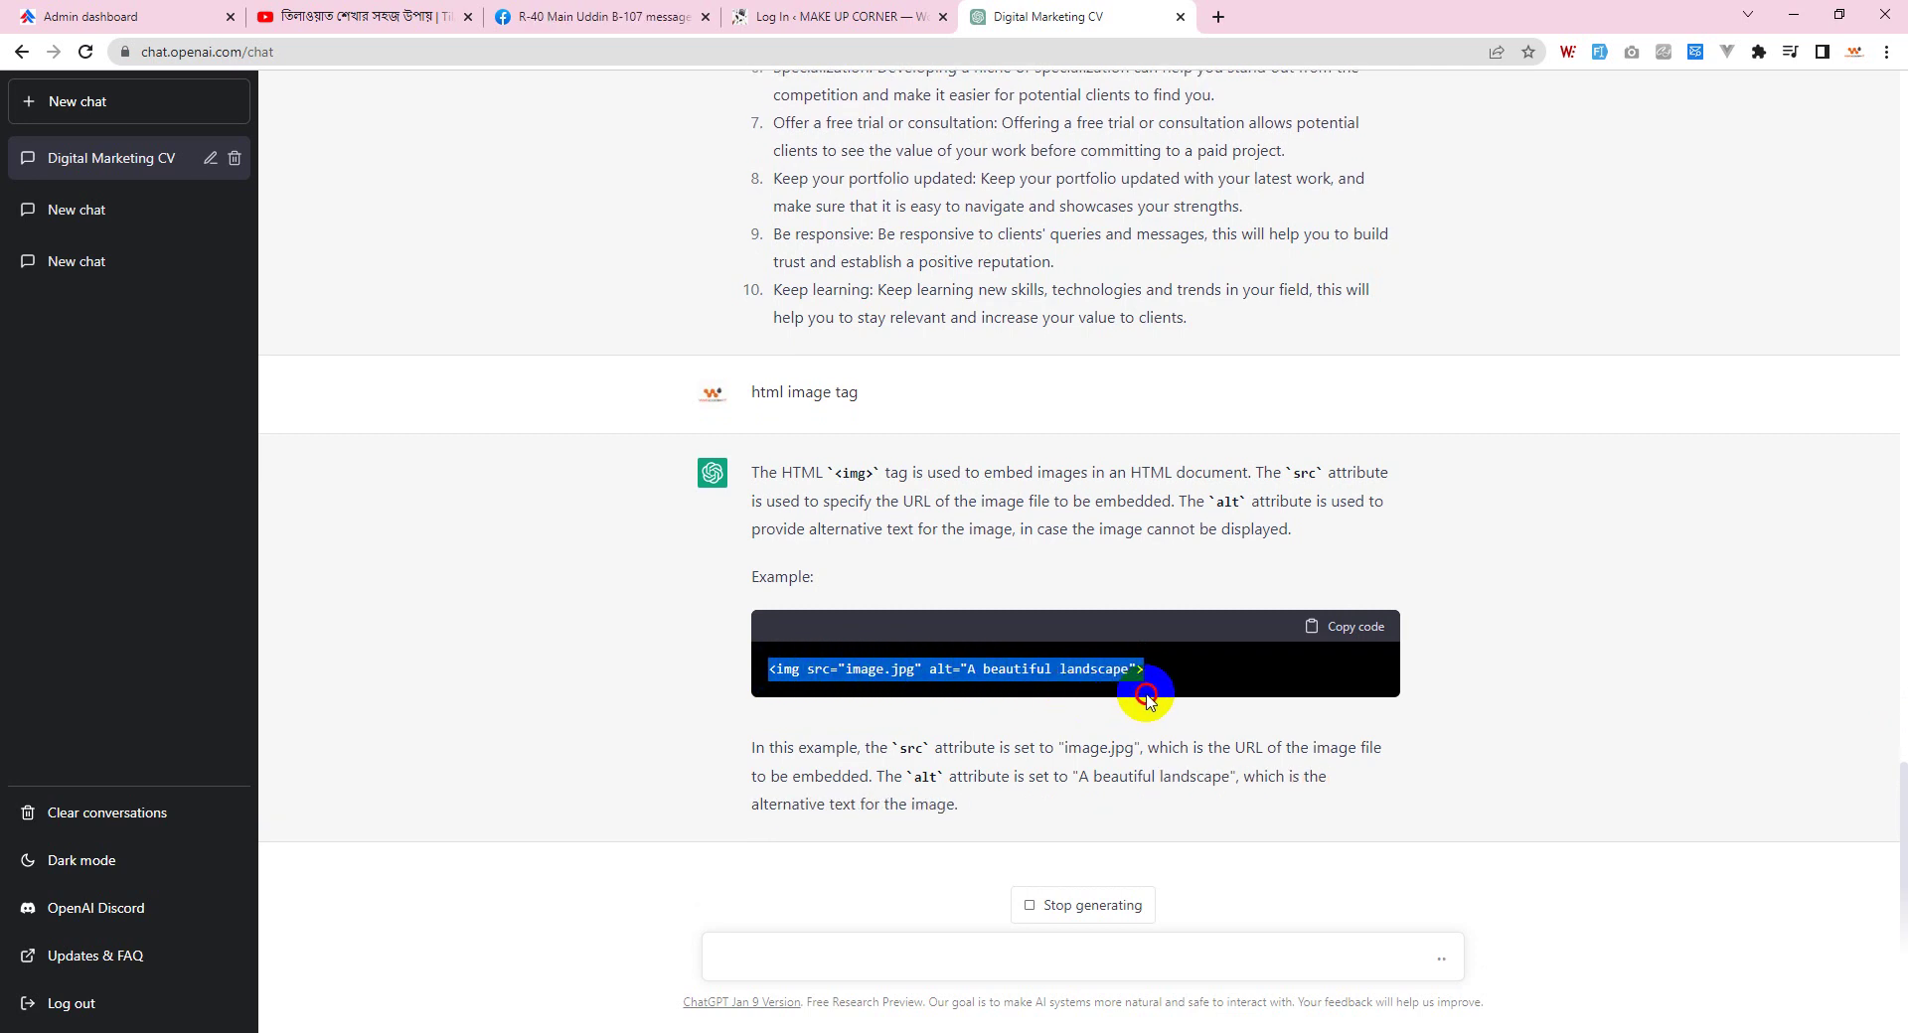
left_click(862, 626)
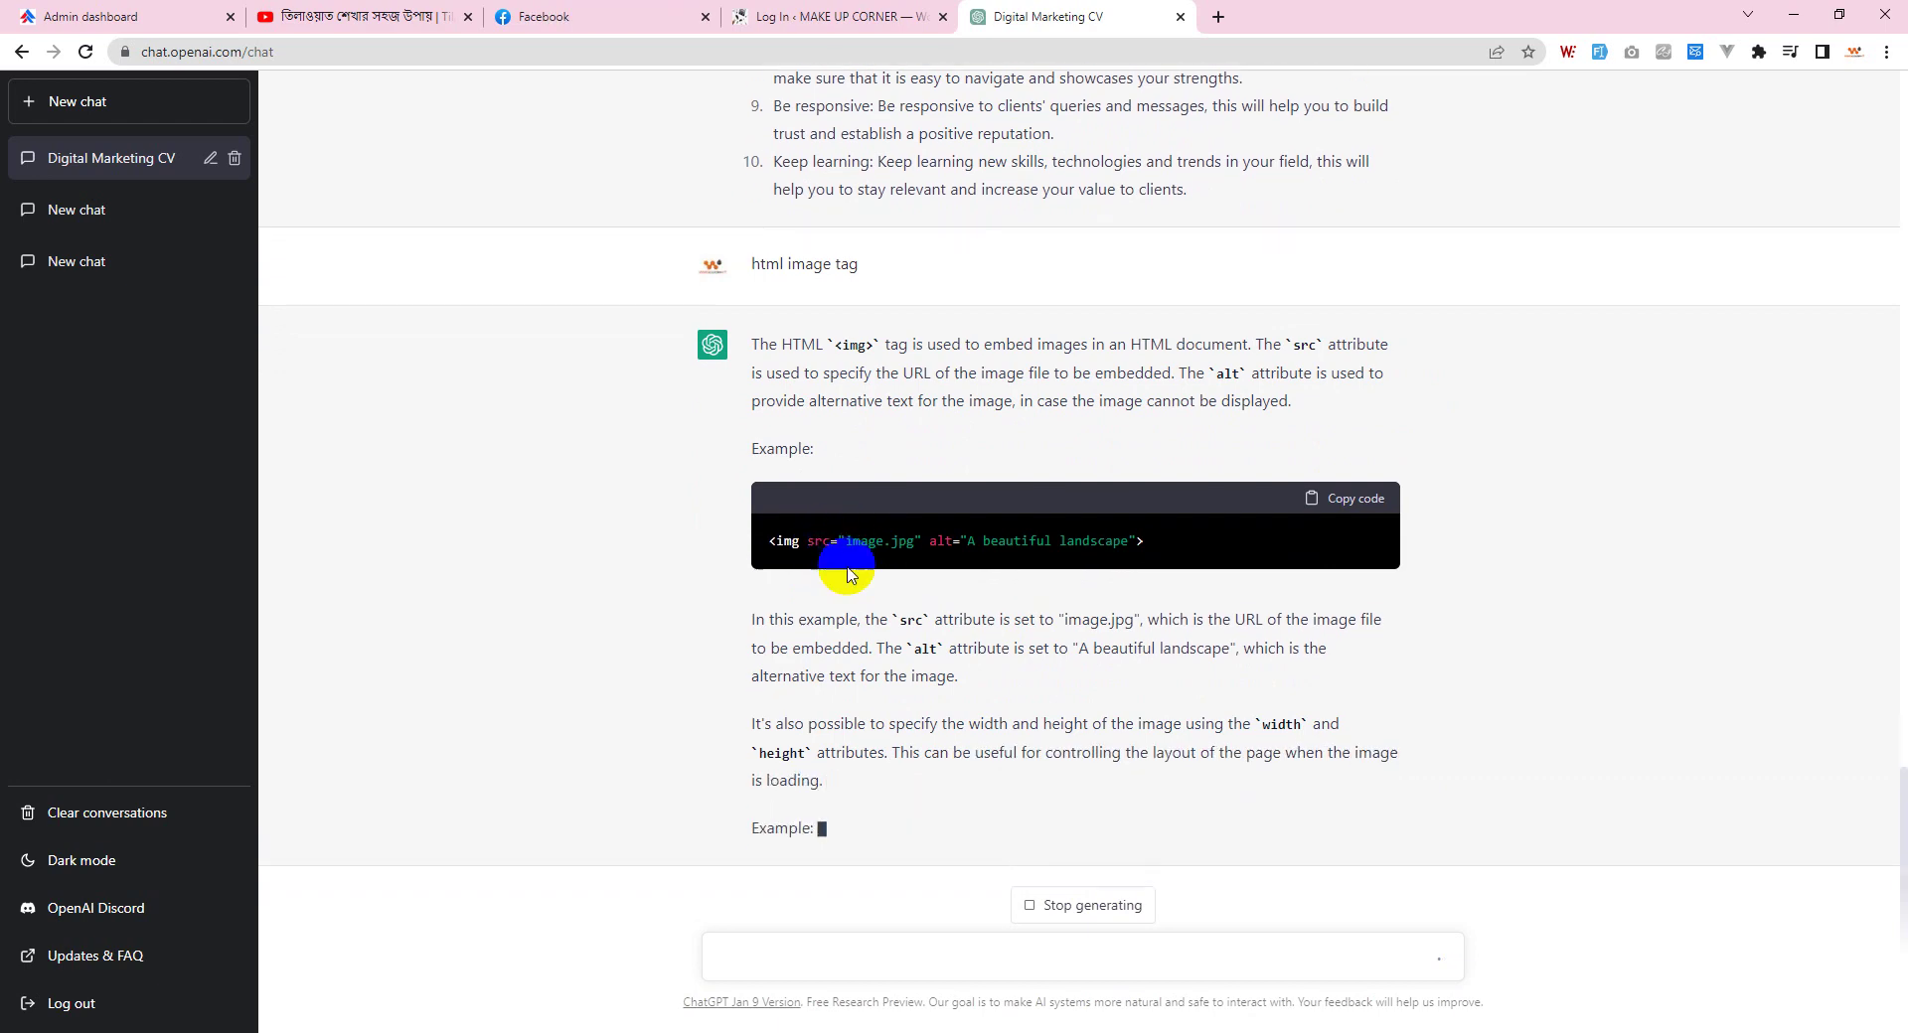
left_click_drag(849, 575, 852, 566)
left_click(881, 375)
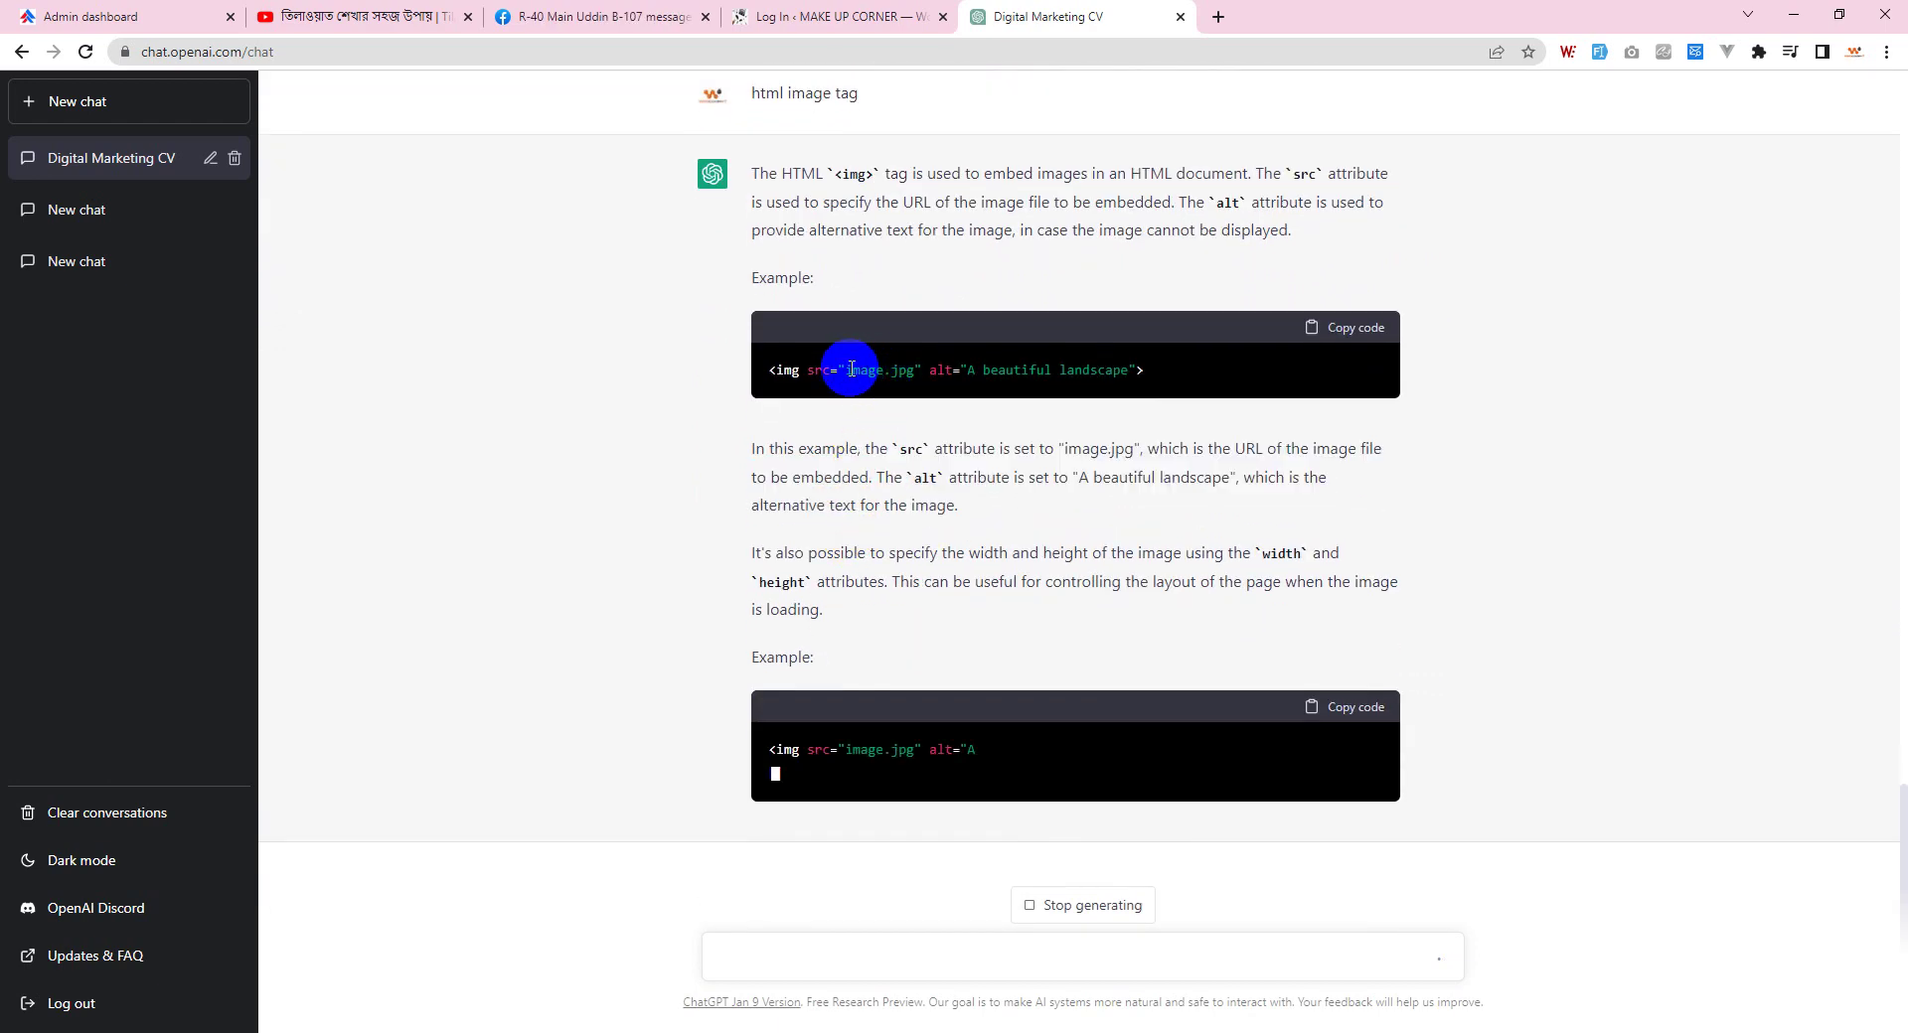
left_click_drag(846, 369, 898, 370)
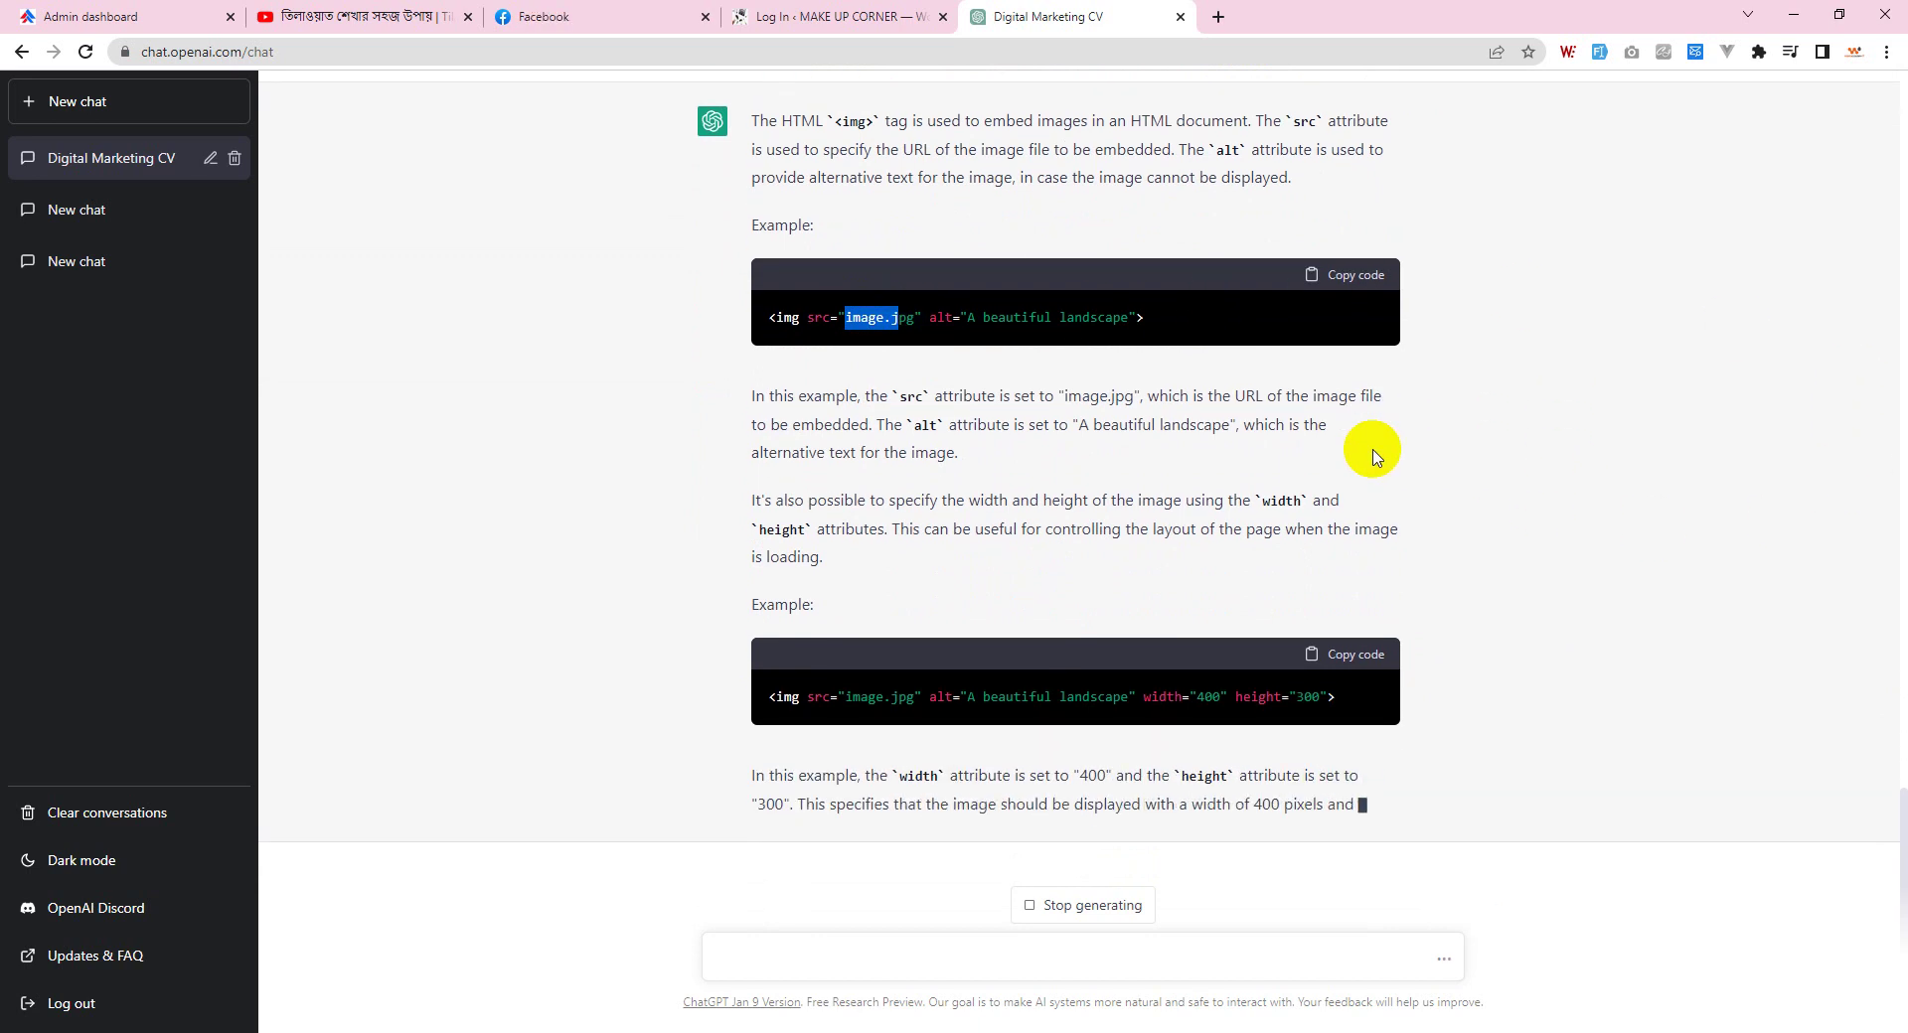
Step: Copy the first example line <img src="image.jpg" alt="A beautiful landscape"> into the message box
left_click(775, 247)
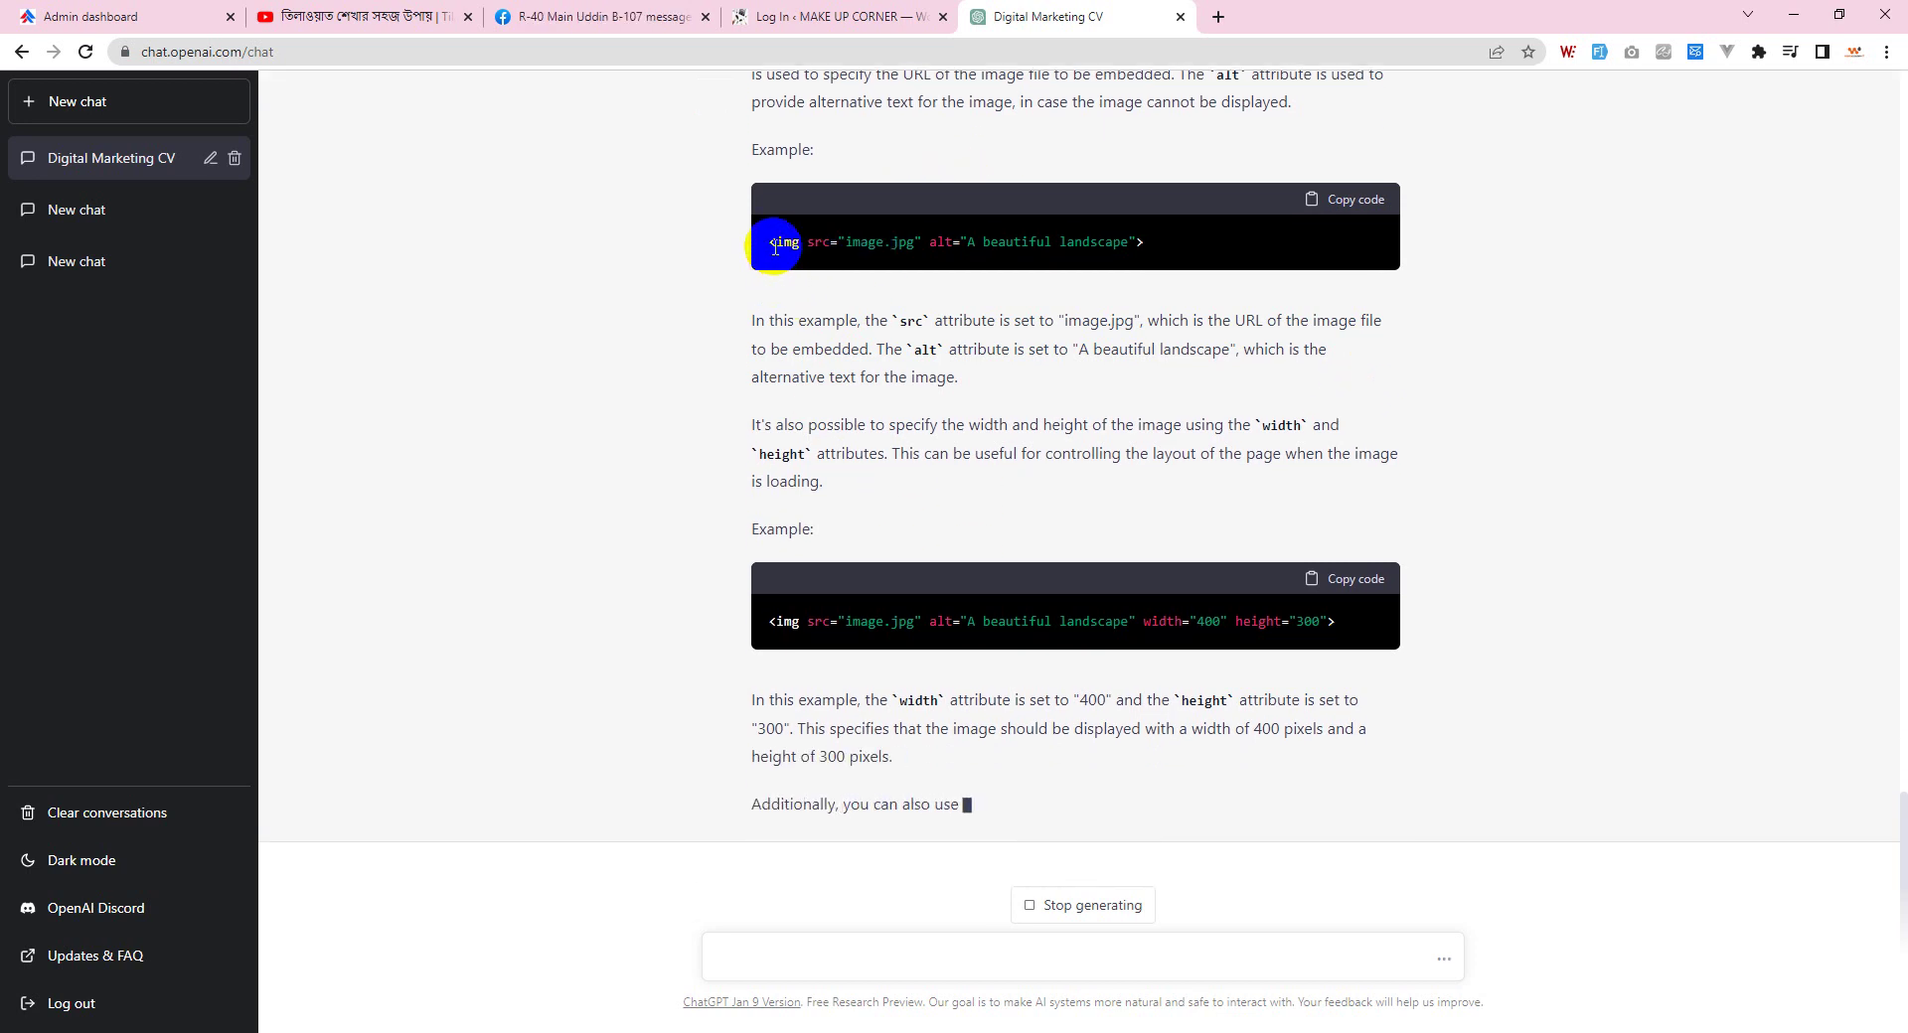
left_click_drag(775, 247, 1145, 238)
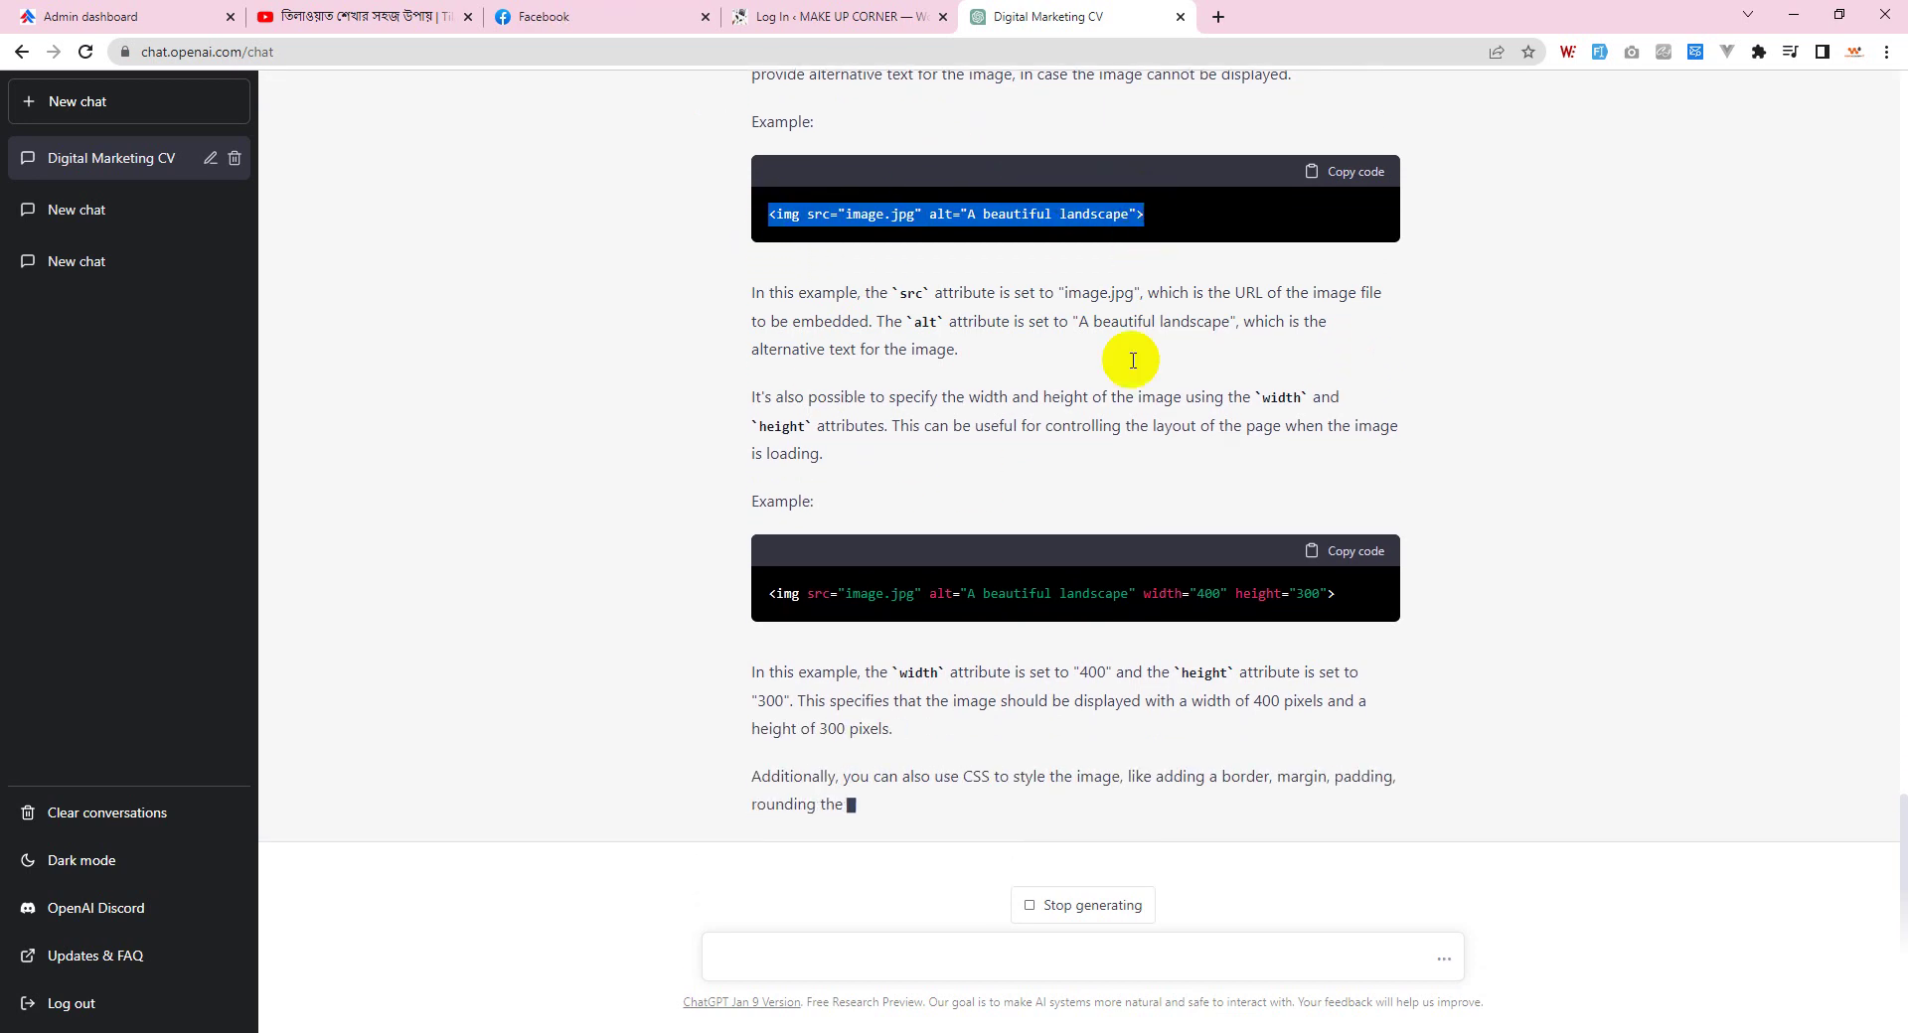
left_click(873, 960)
key("ctrl+v")
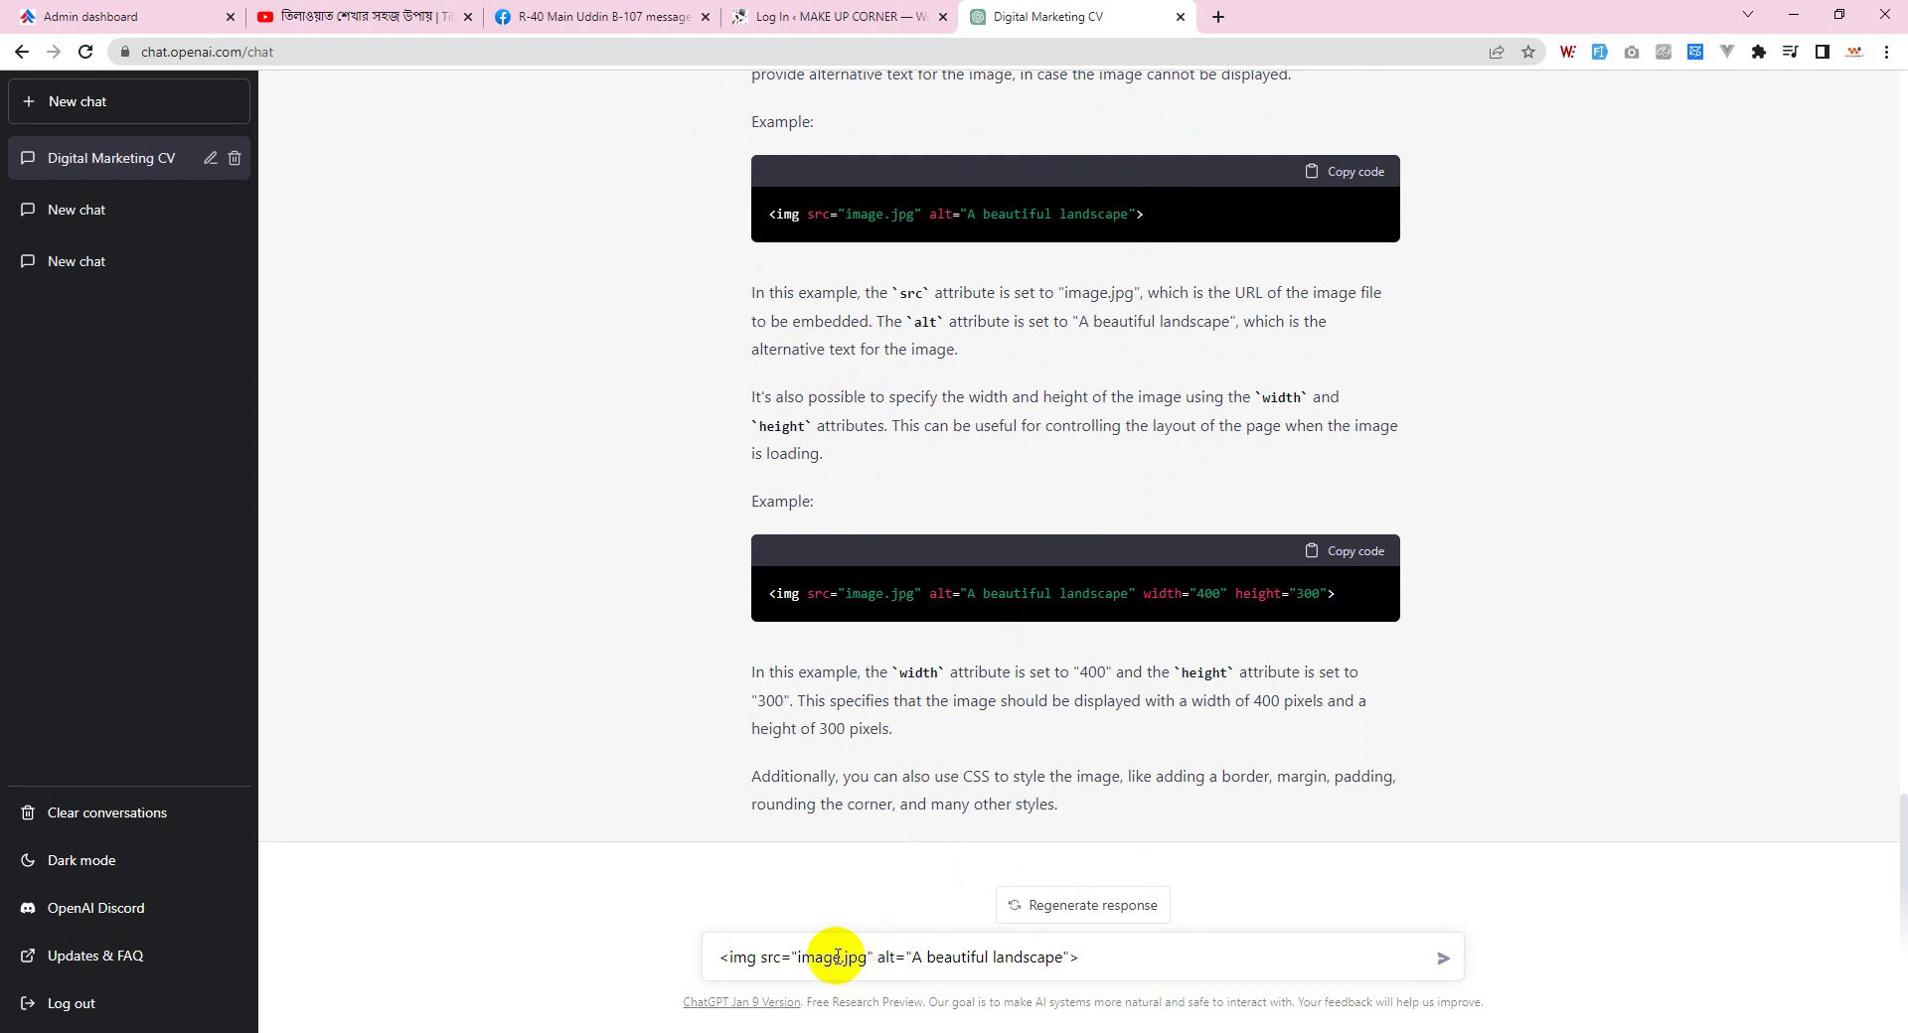
Step: Remove the word src from the pasted img tag and put "fix this problem" in front of the tag
double_click(781, 960)
key("BackSpace")
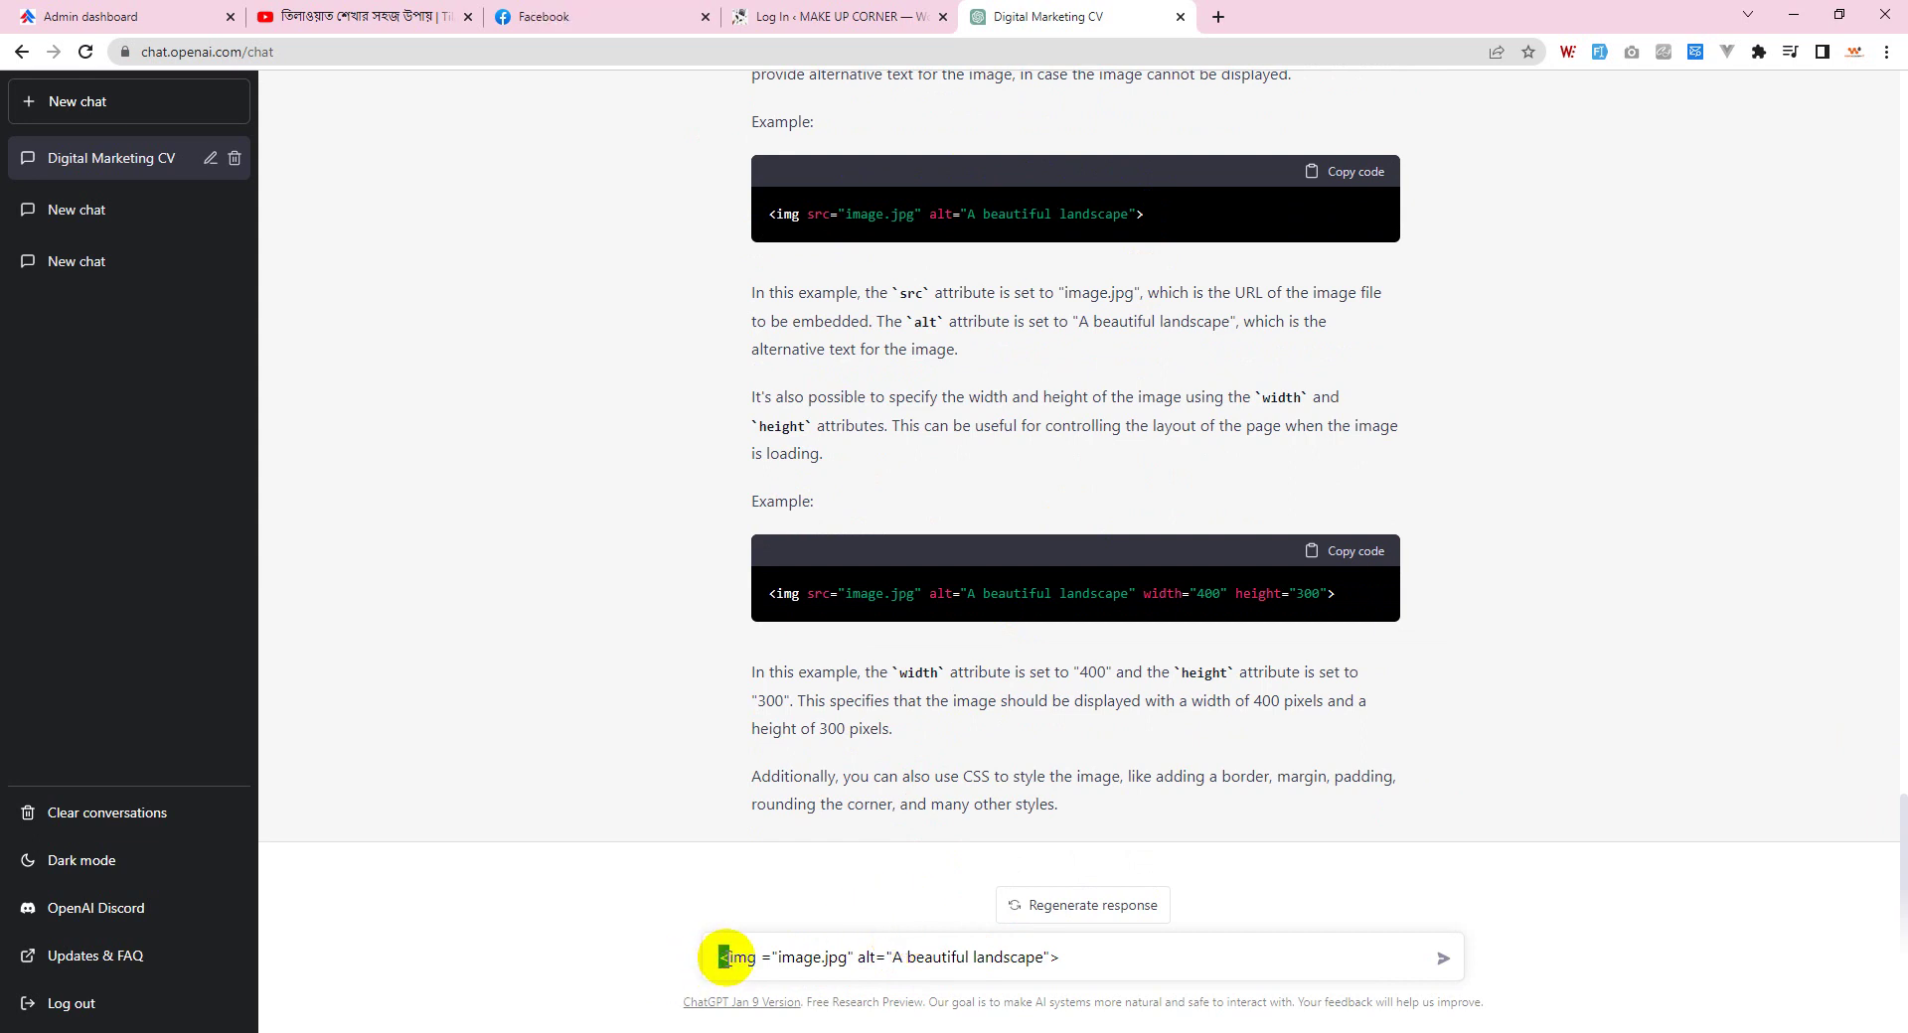
type("fix this ")
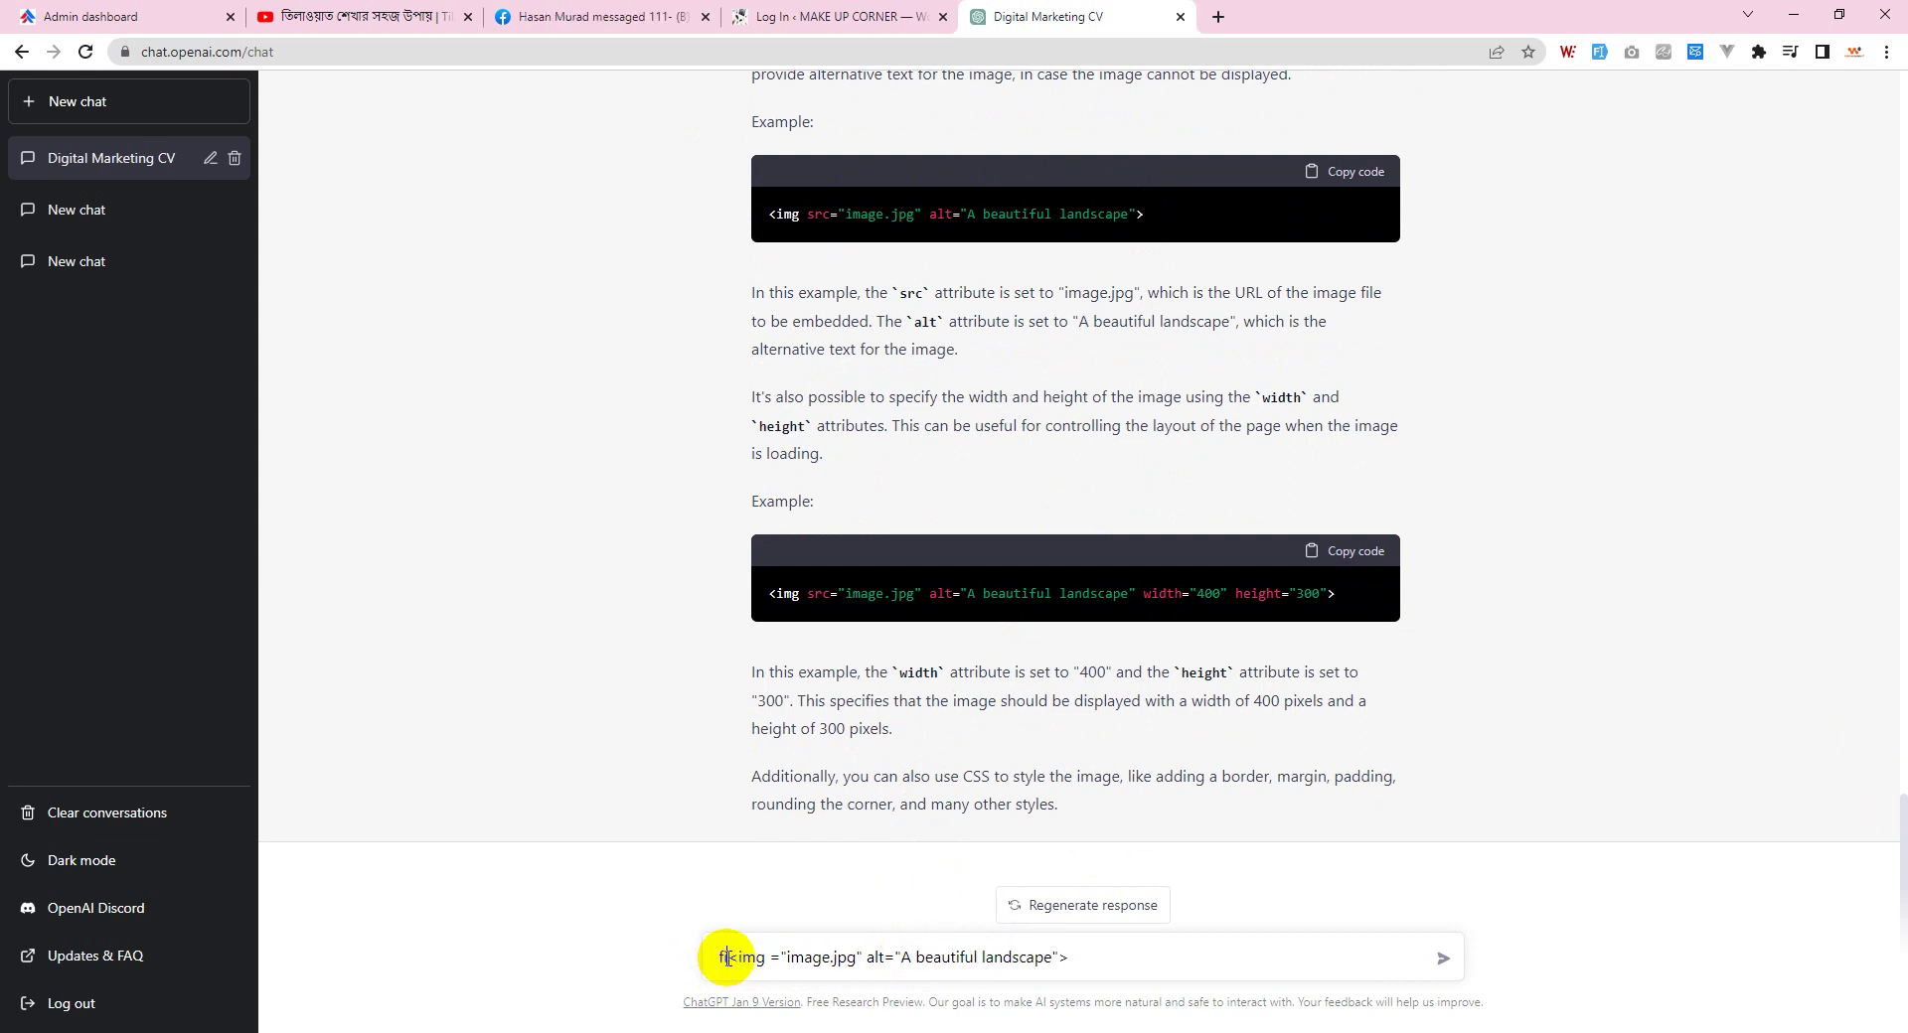
type("problem")
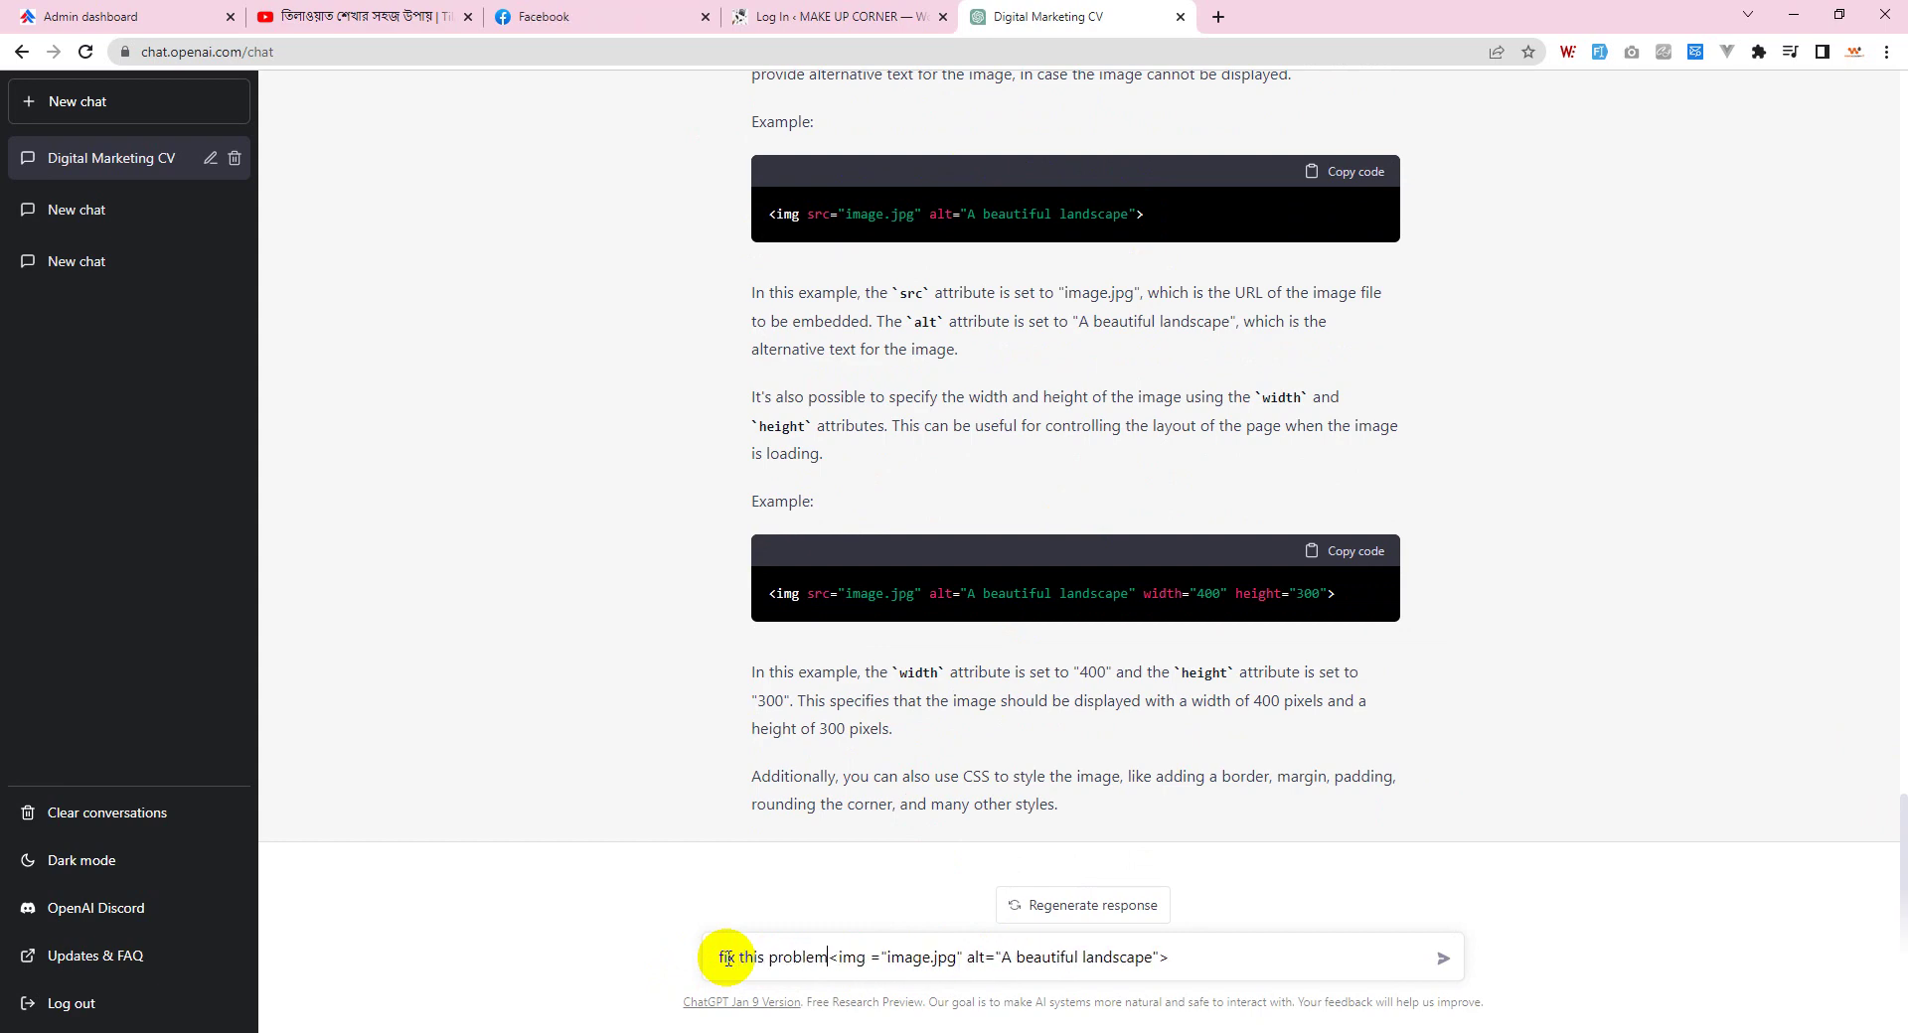
Step: Send the "fix this problem" prompt with the broken img tag and examine the corrected example code line in the reply
key("Return")
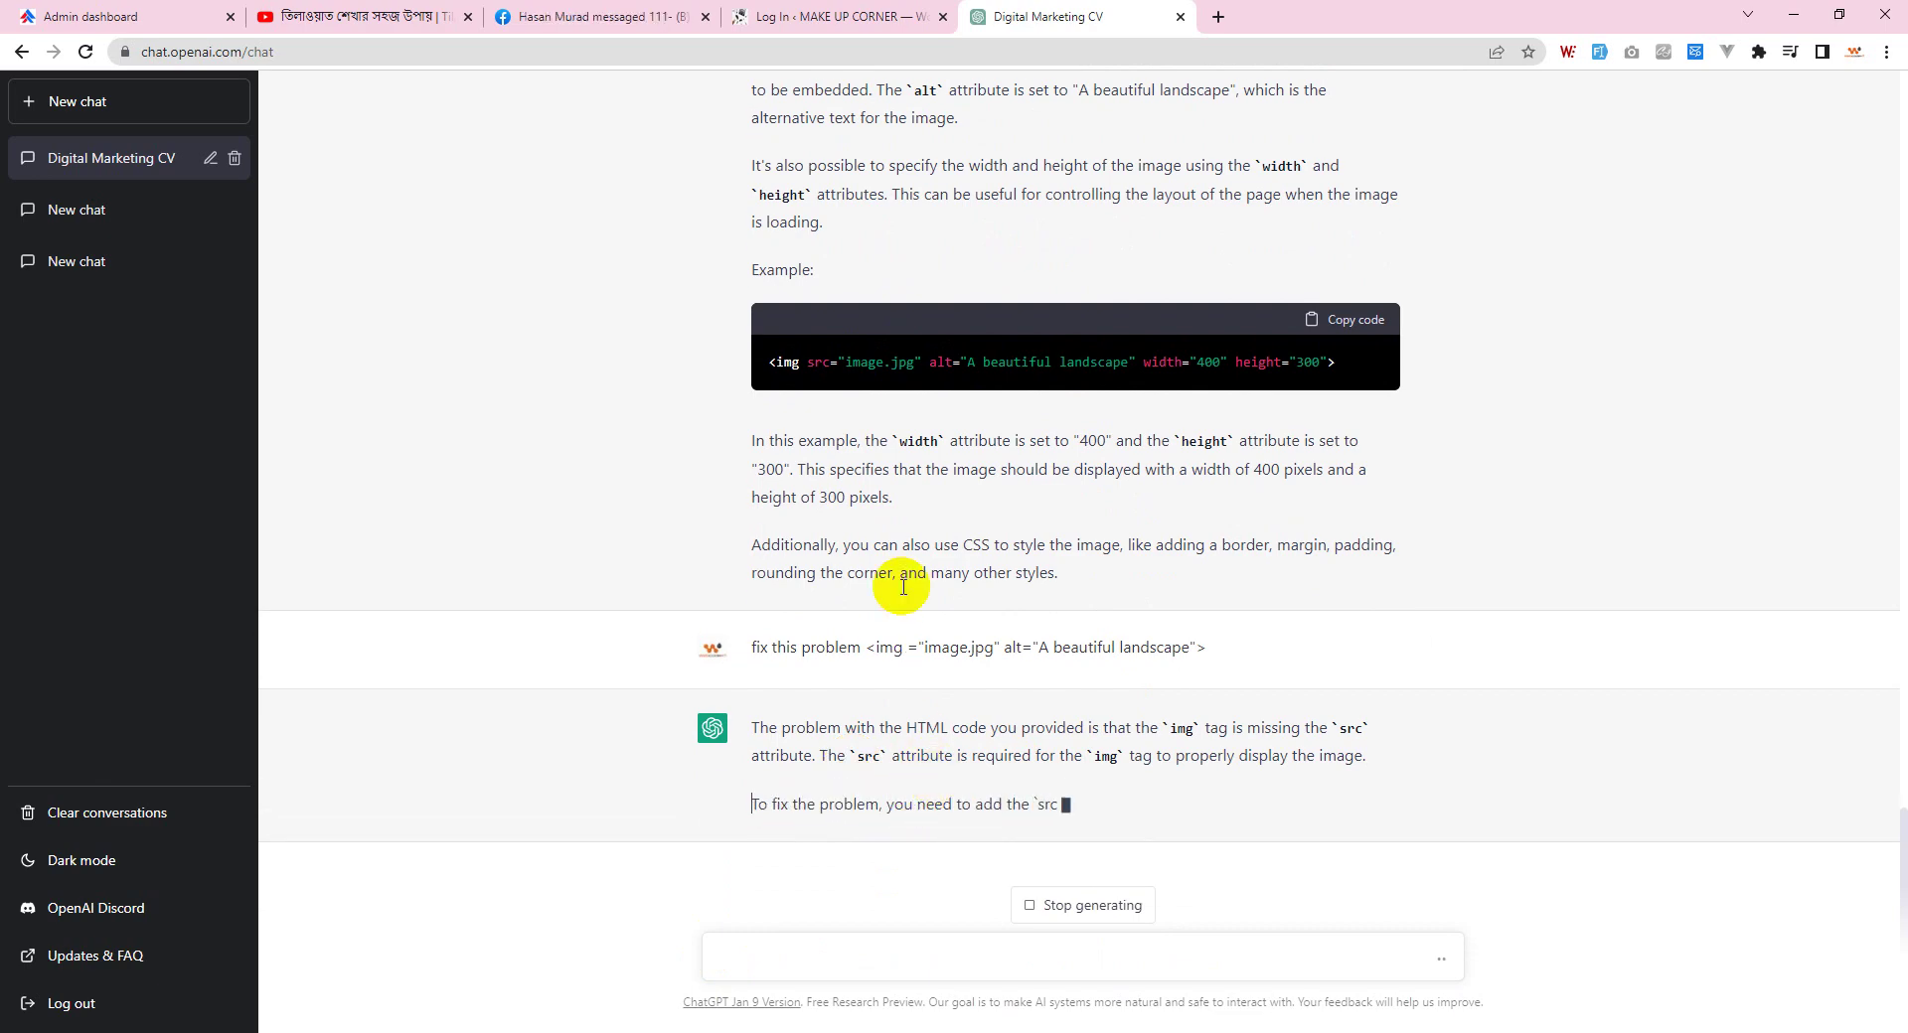
left_click_drag(801, 361, 1329, 336)
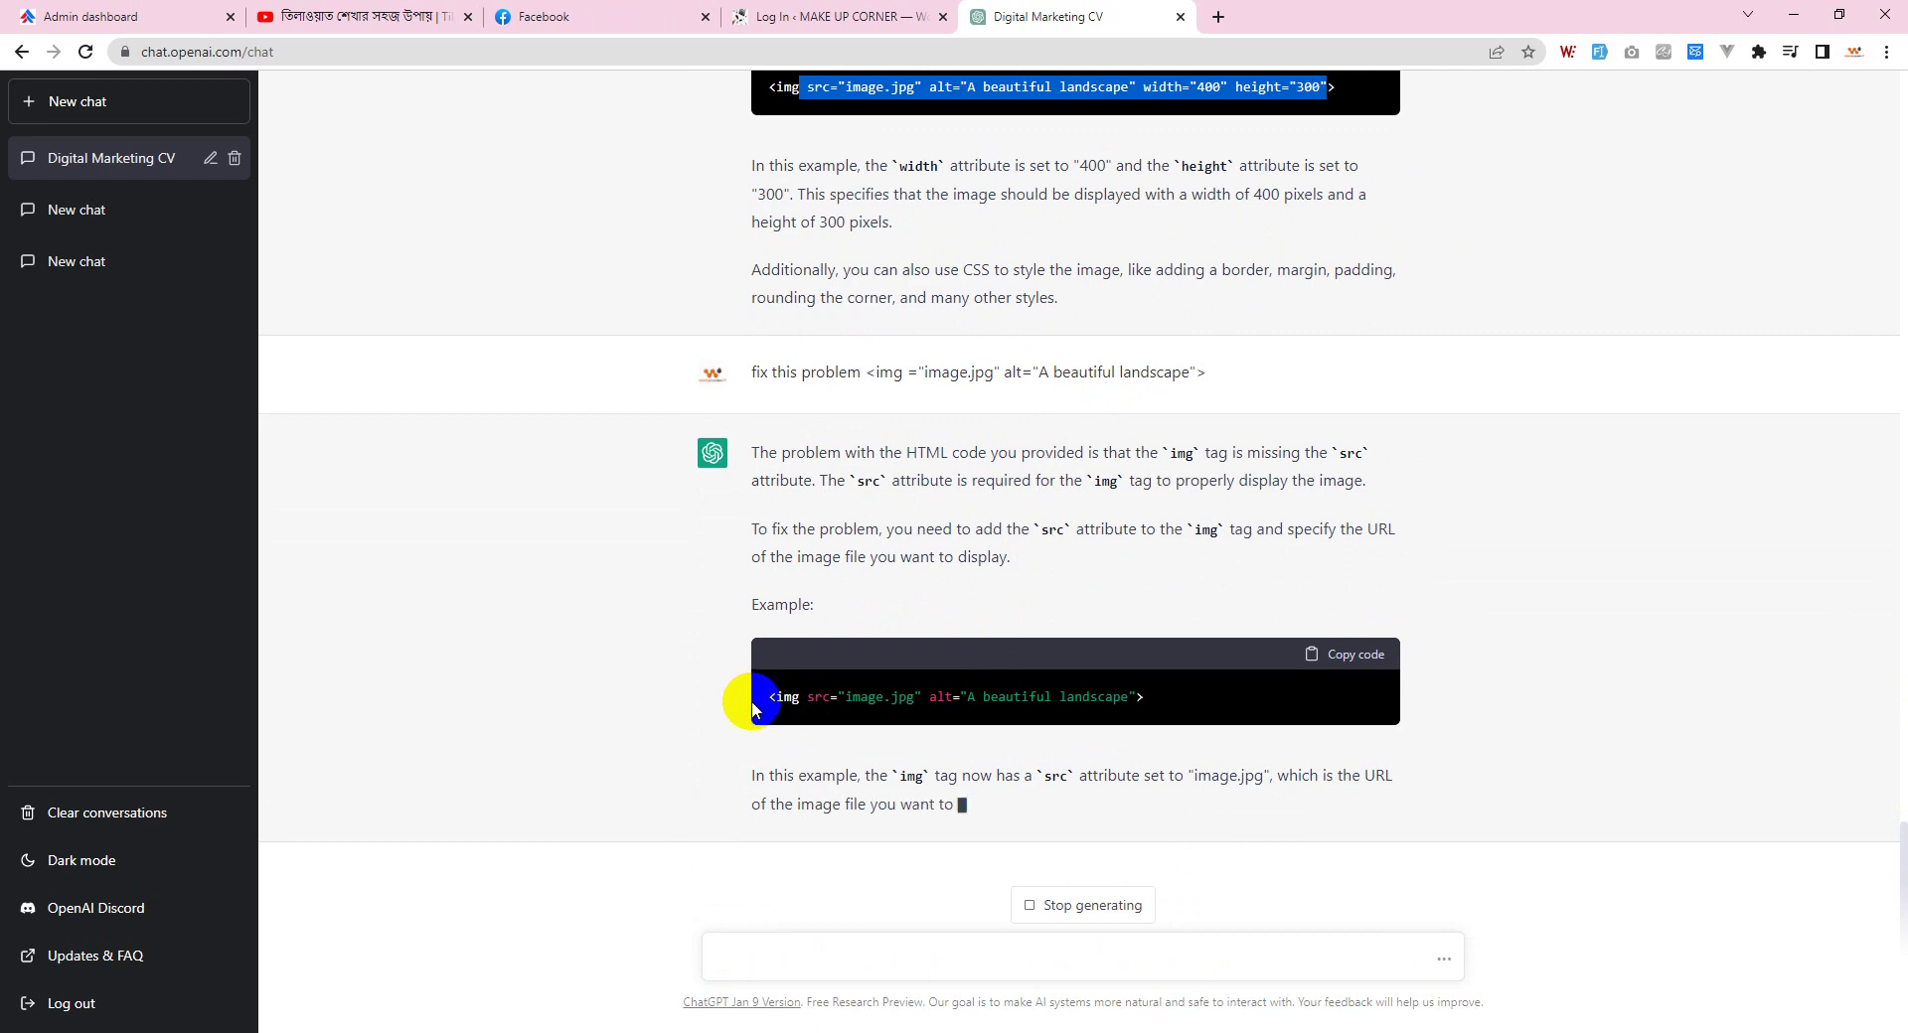
left_click_drag(763, 698, 1157, 701)
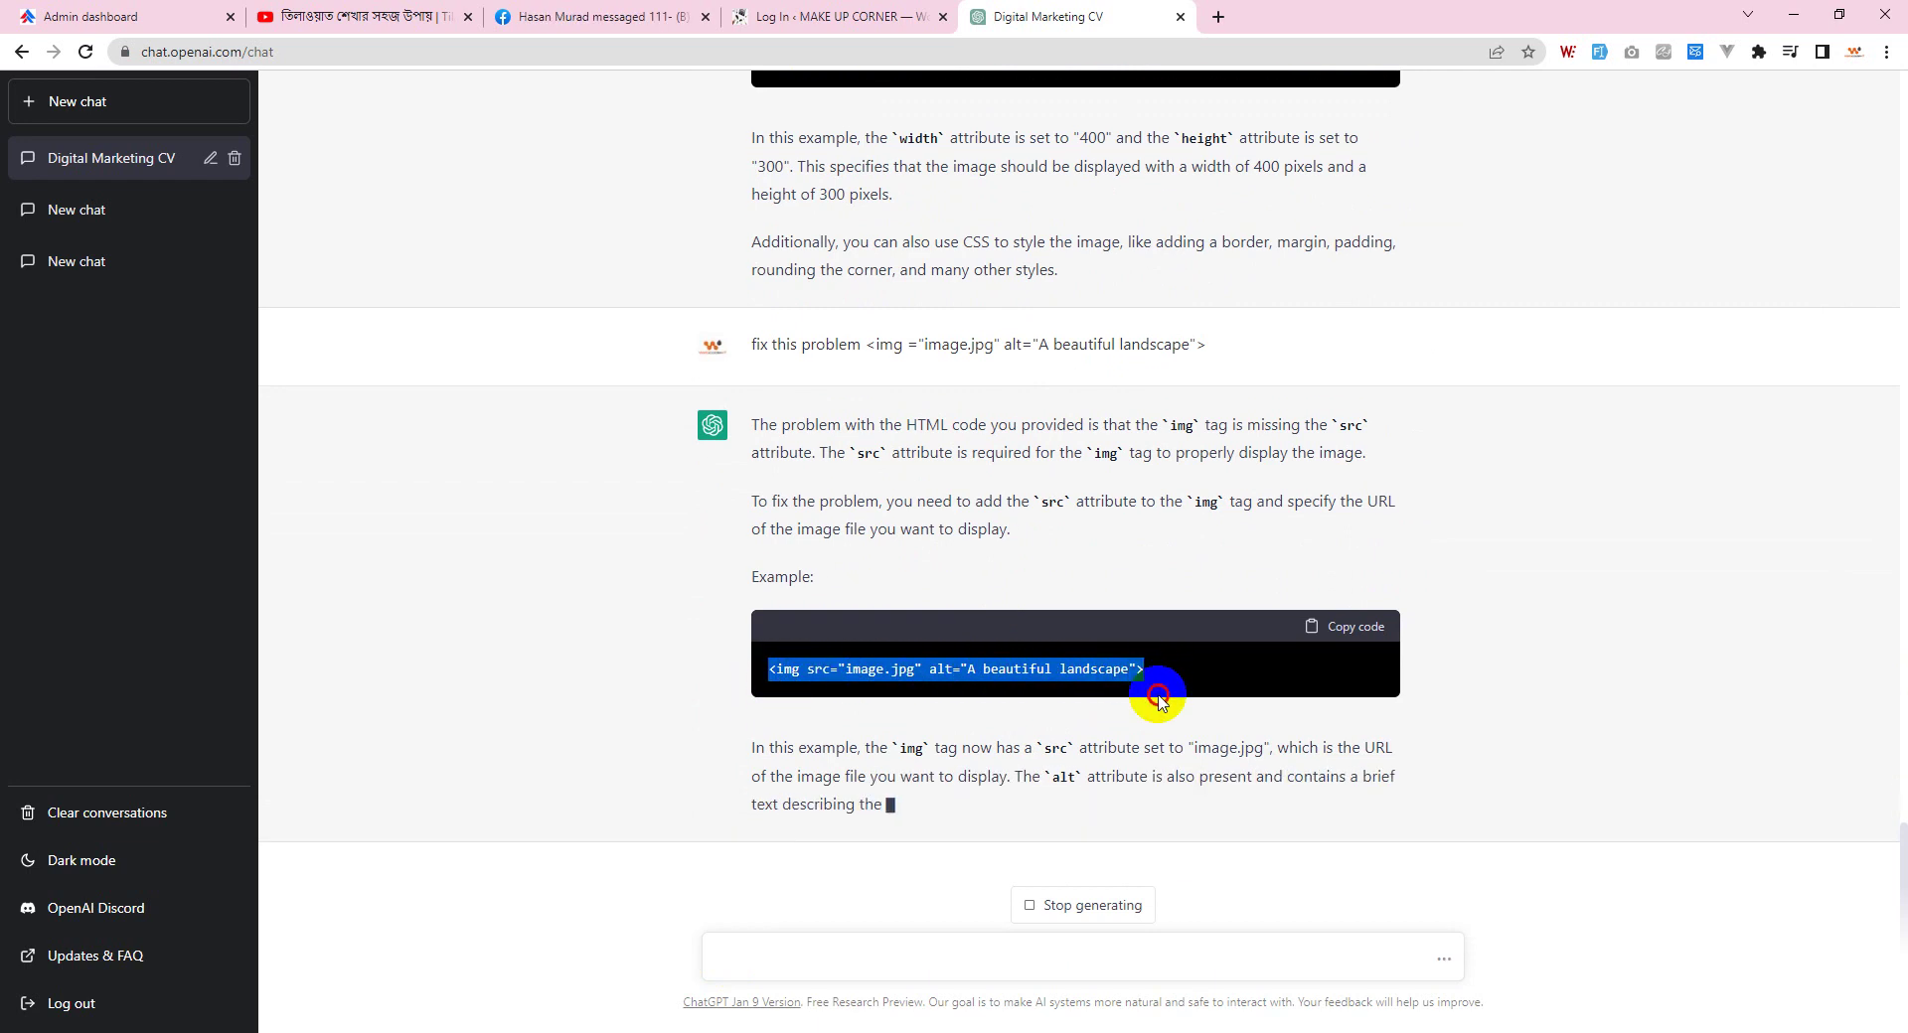
left_click(1158, 698)
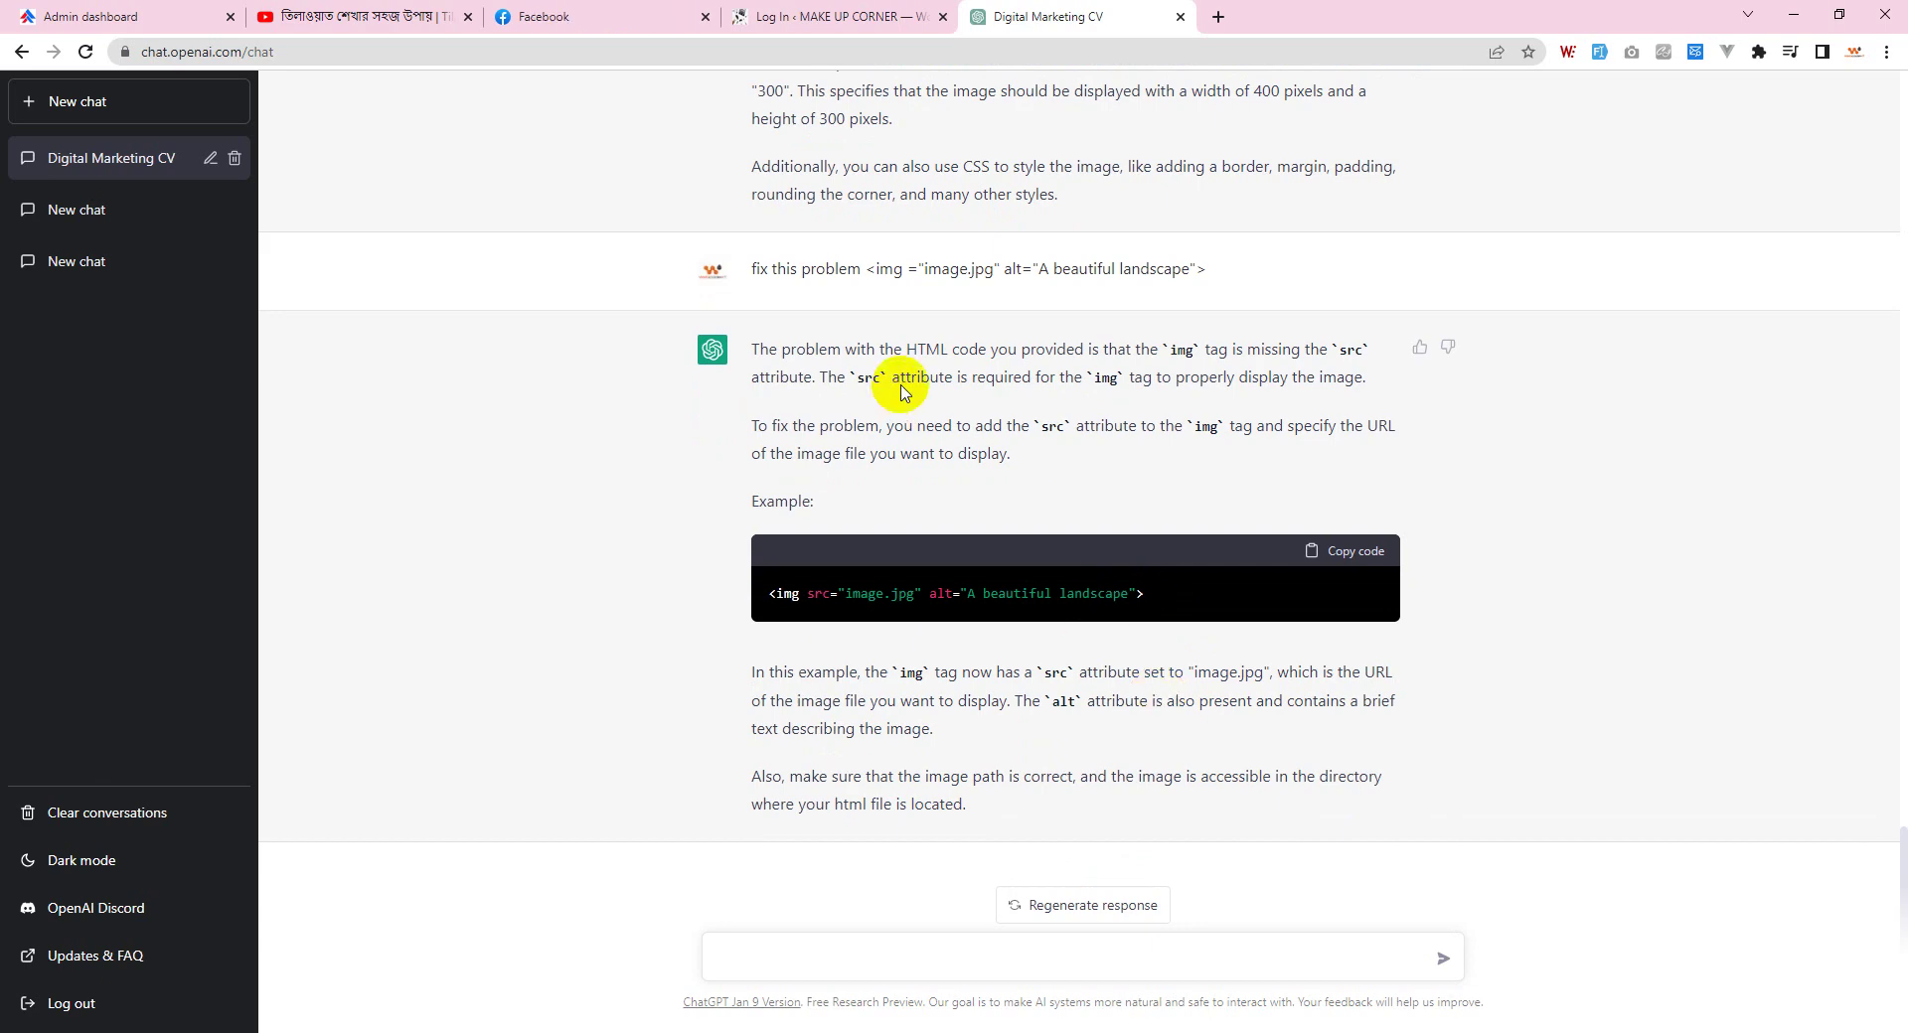
Step: Review the earlier answers in the conversation, examining the Education and Experience sections of the digital marketing CV
scroll(1009, 265, "up", 6)
scroll(959, 383, "up", 4)
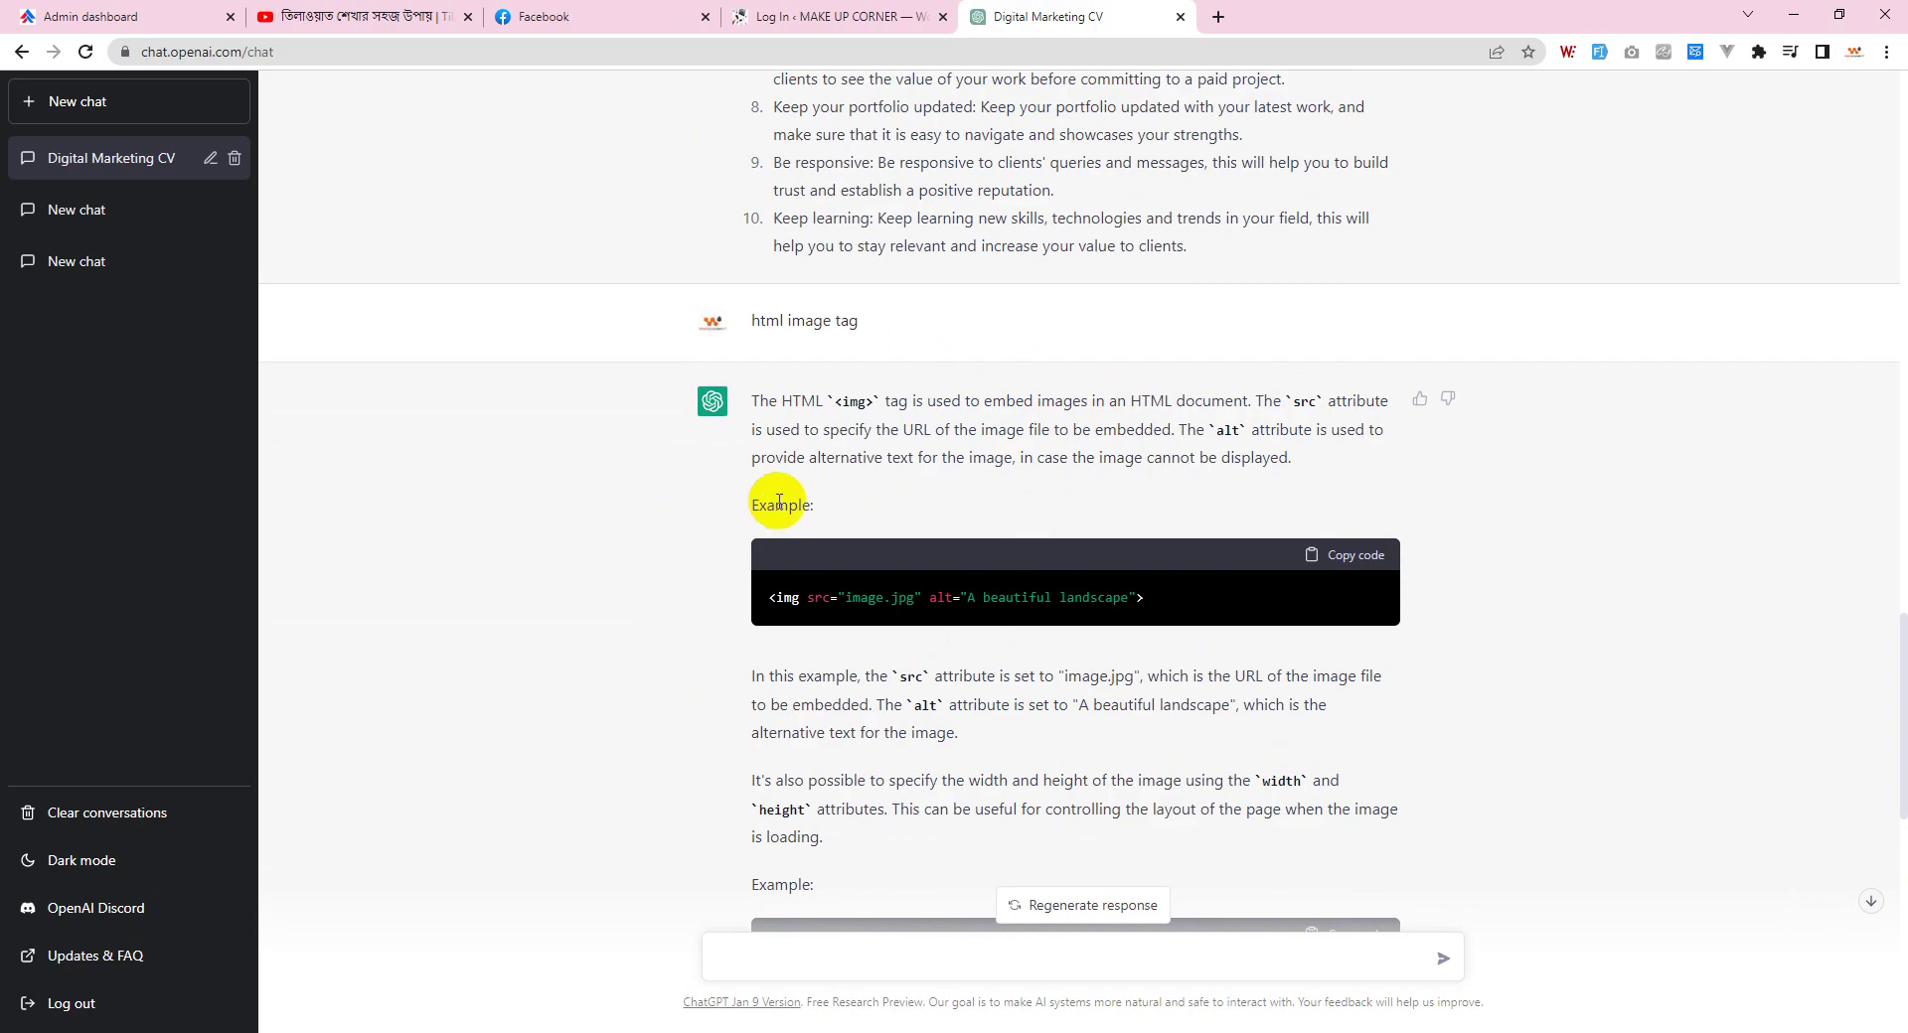
scroll(775, 497, "up", 9)
scroll(778, 500, "up", 7)
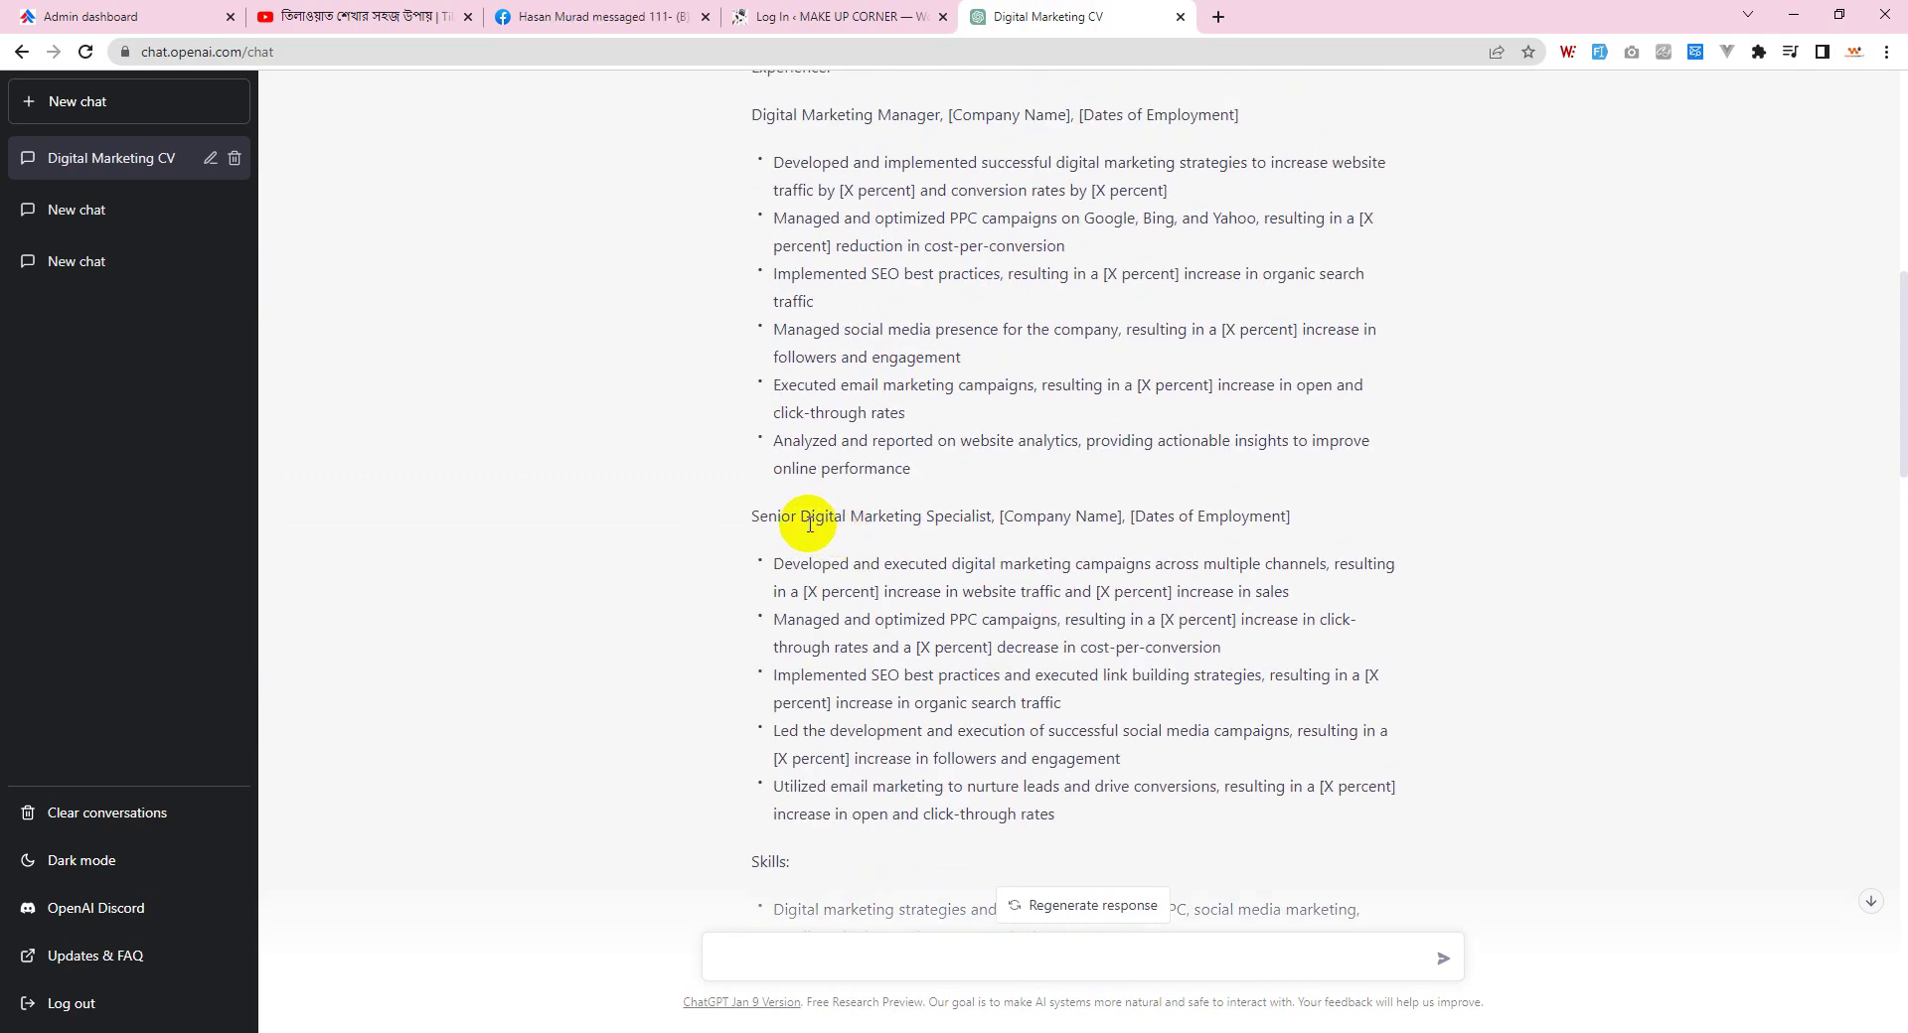
left_click_drag(786, 329, 986, 340)
left_click(1145, 331)
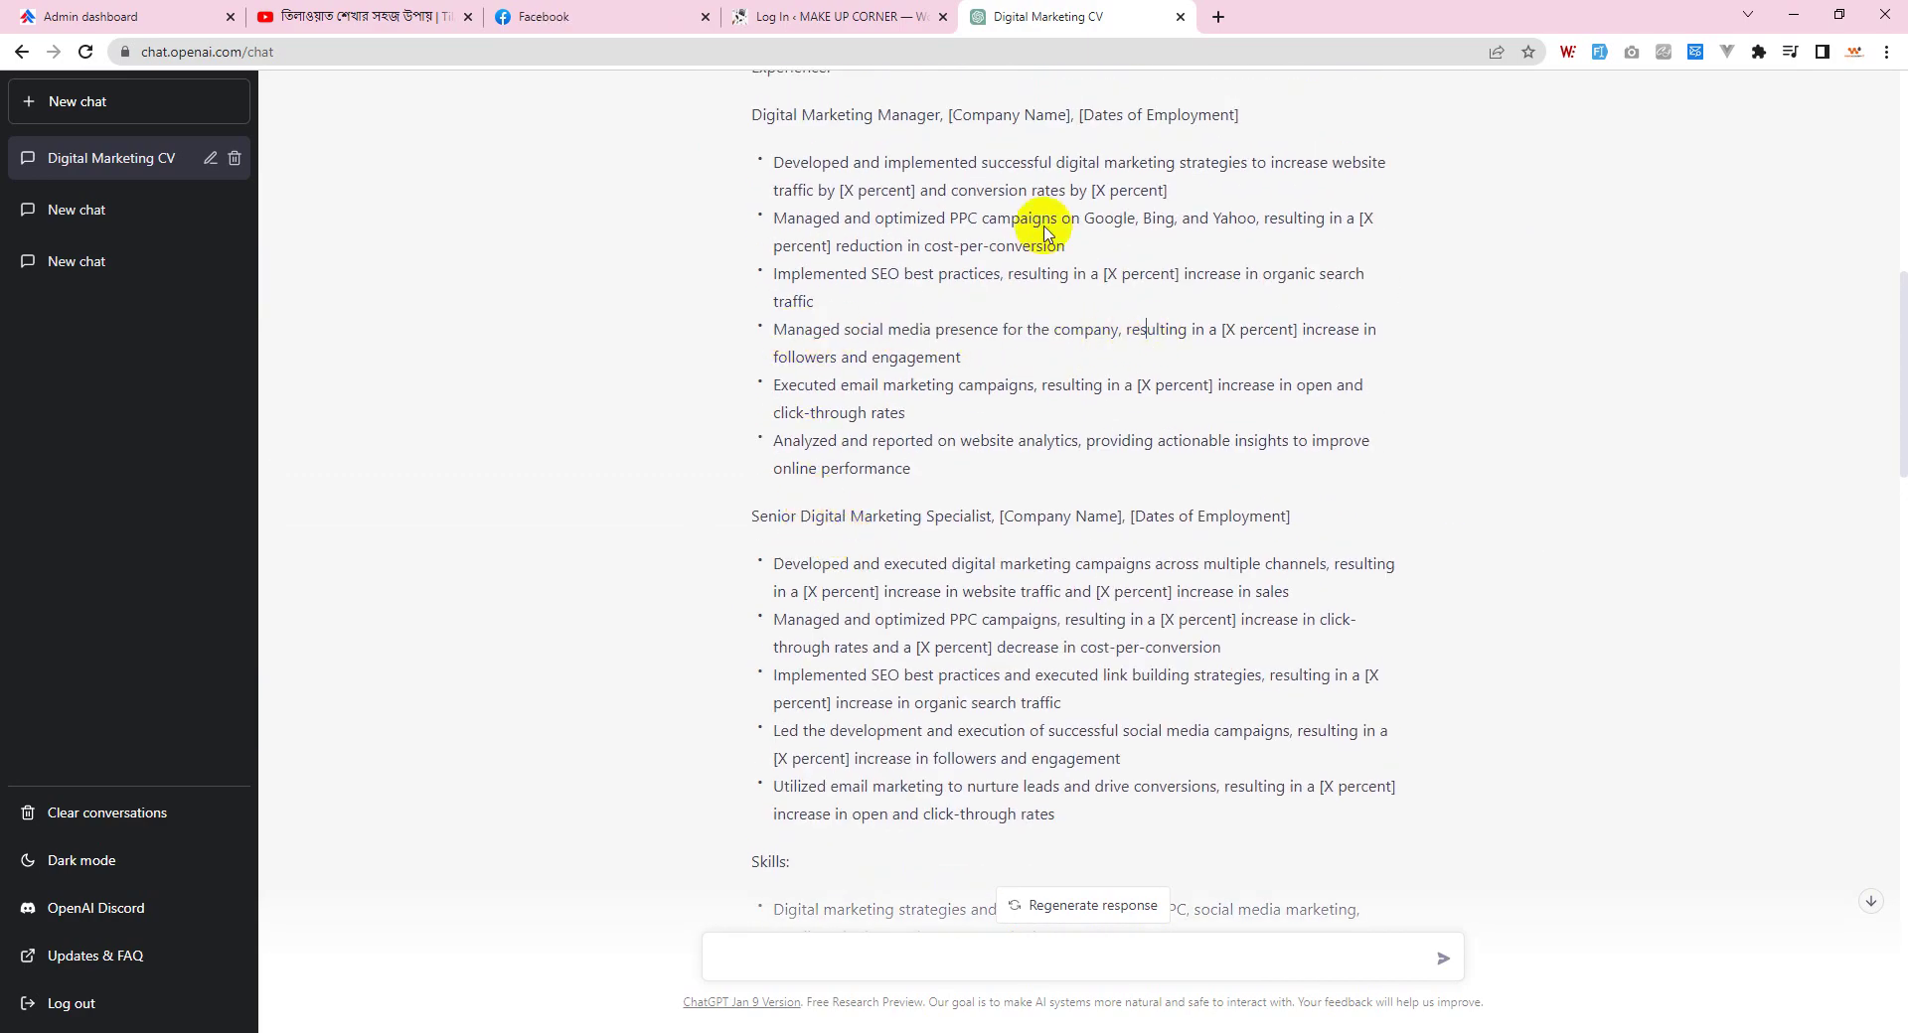
scroll(1000, 477, "up", 4)
left_click_drag(775, 389, 1099, 732)
left_click(1160, 755)
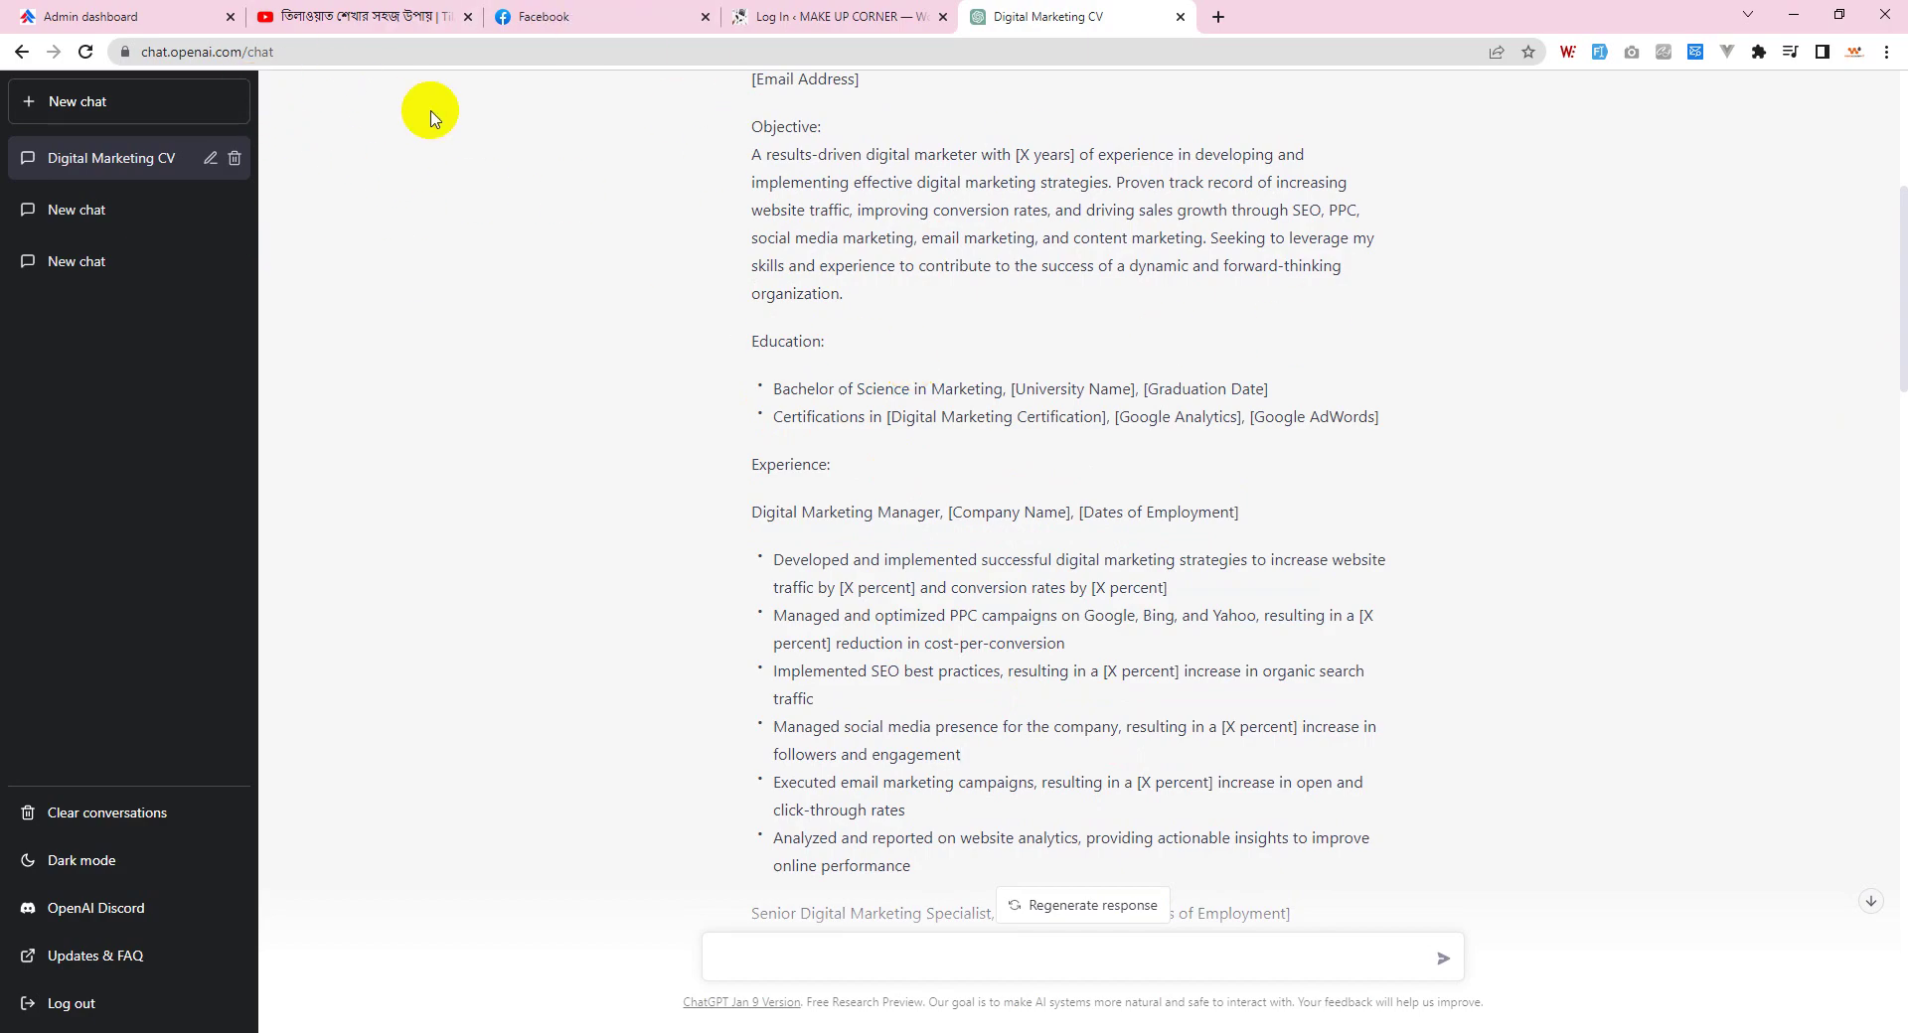
scroll(938, 467, "down", 20)
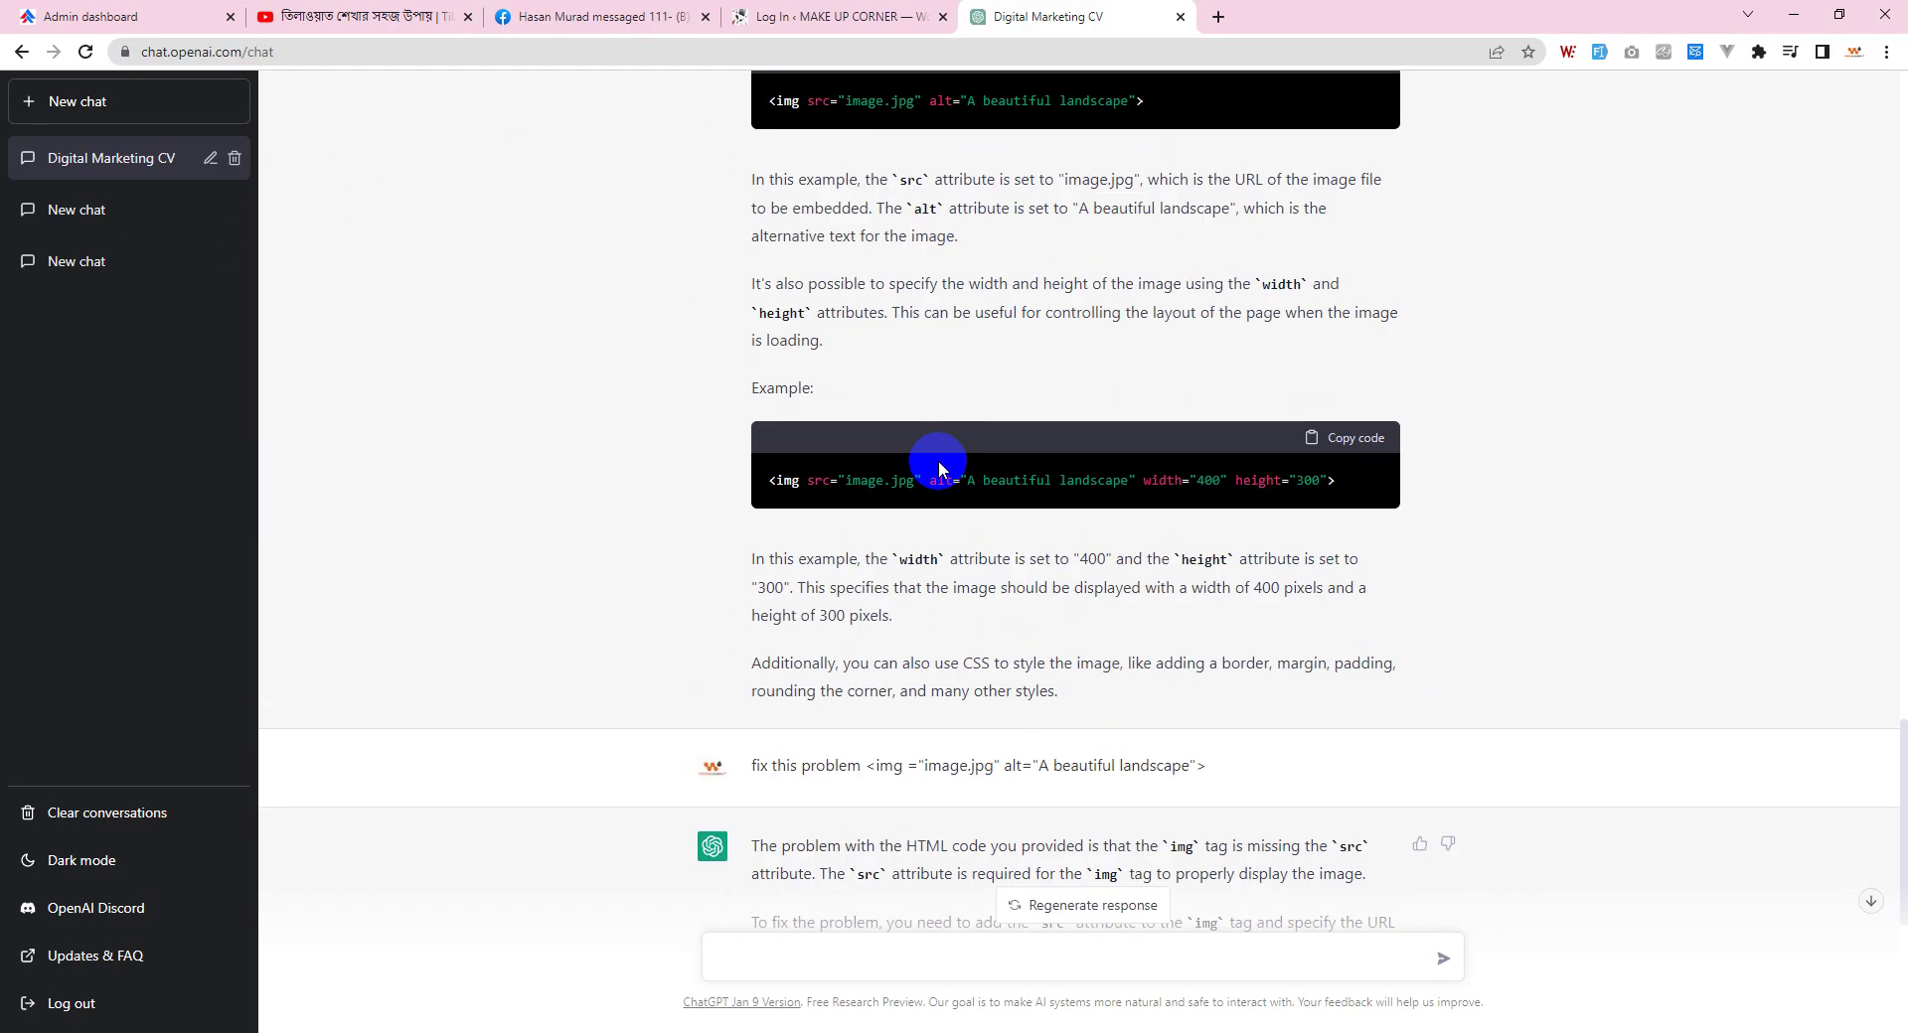
Step: Send the prompt "keyword research for digital marketing in bangladesh"
left_click(907, 960)
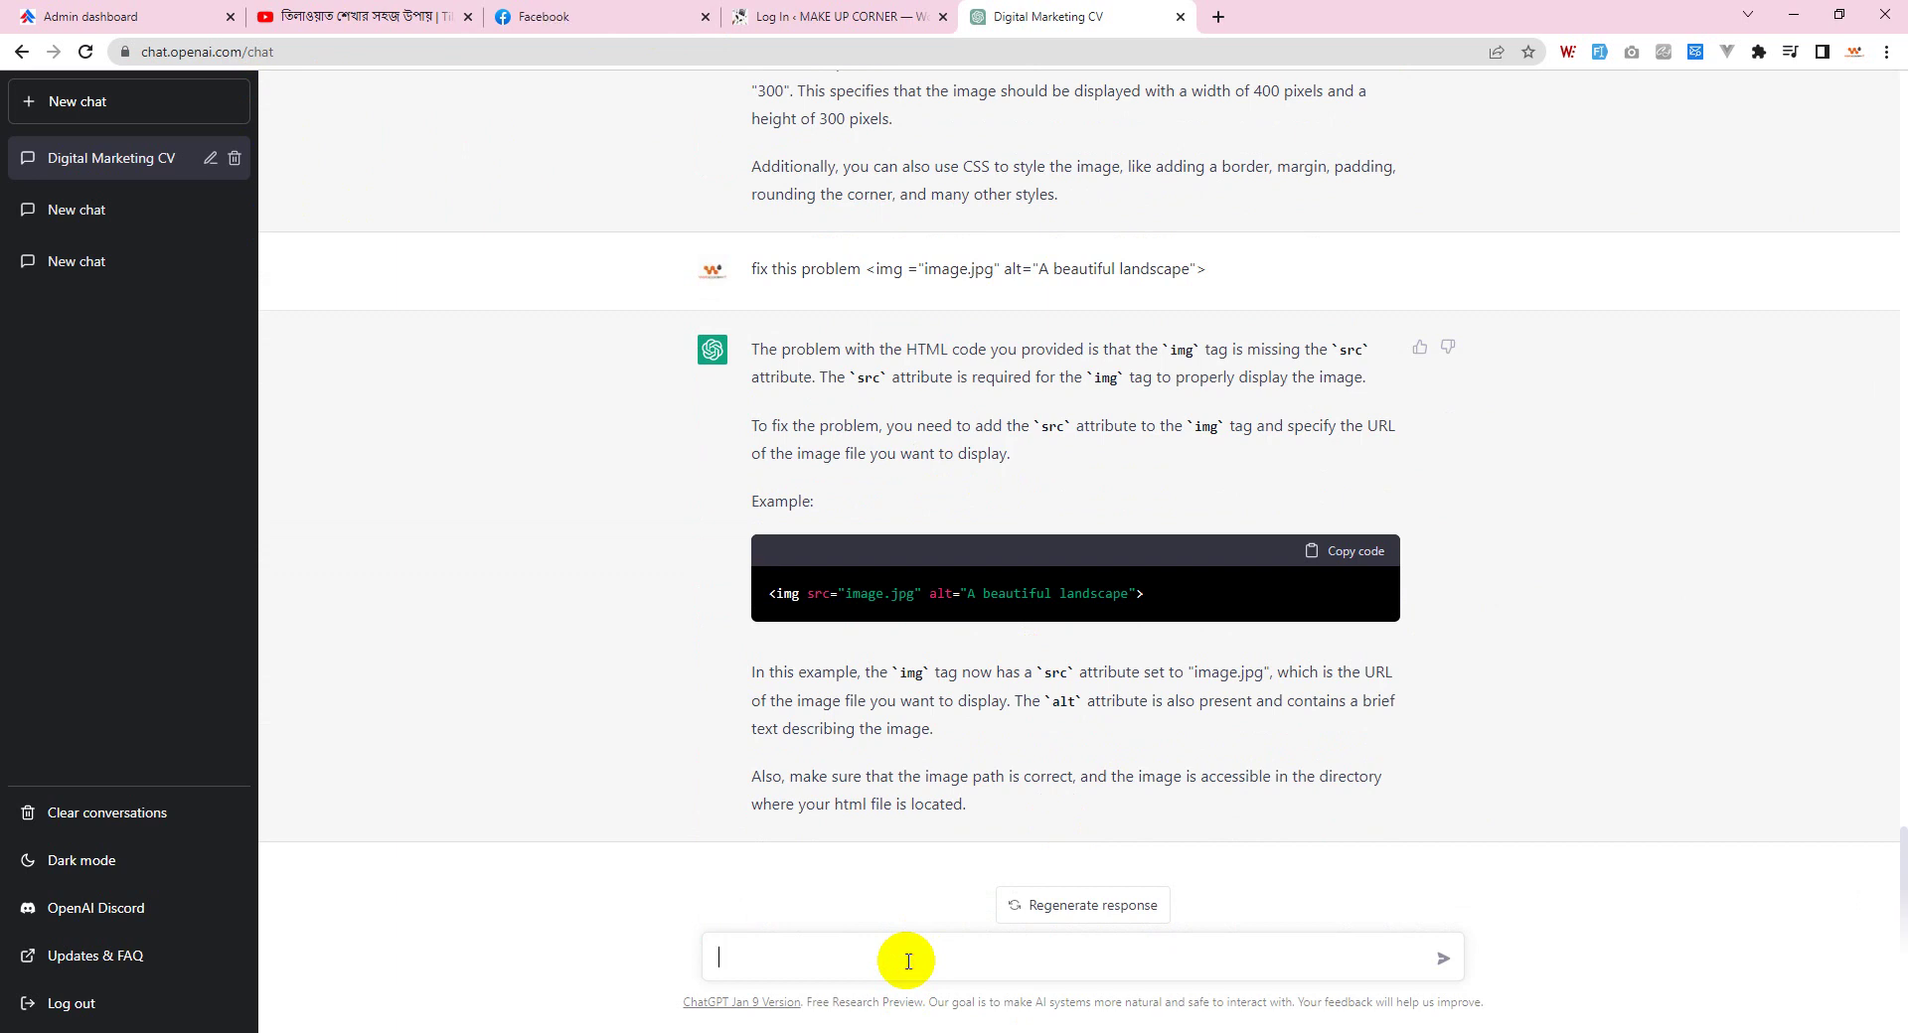
type("keyword research for ")
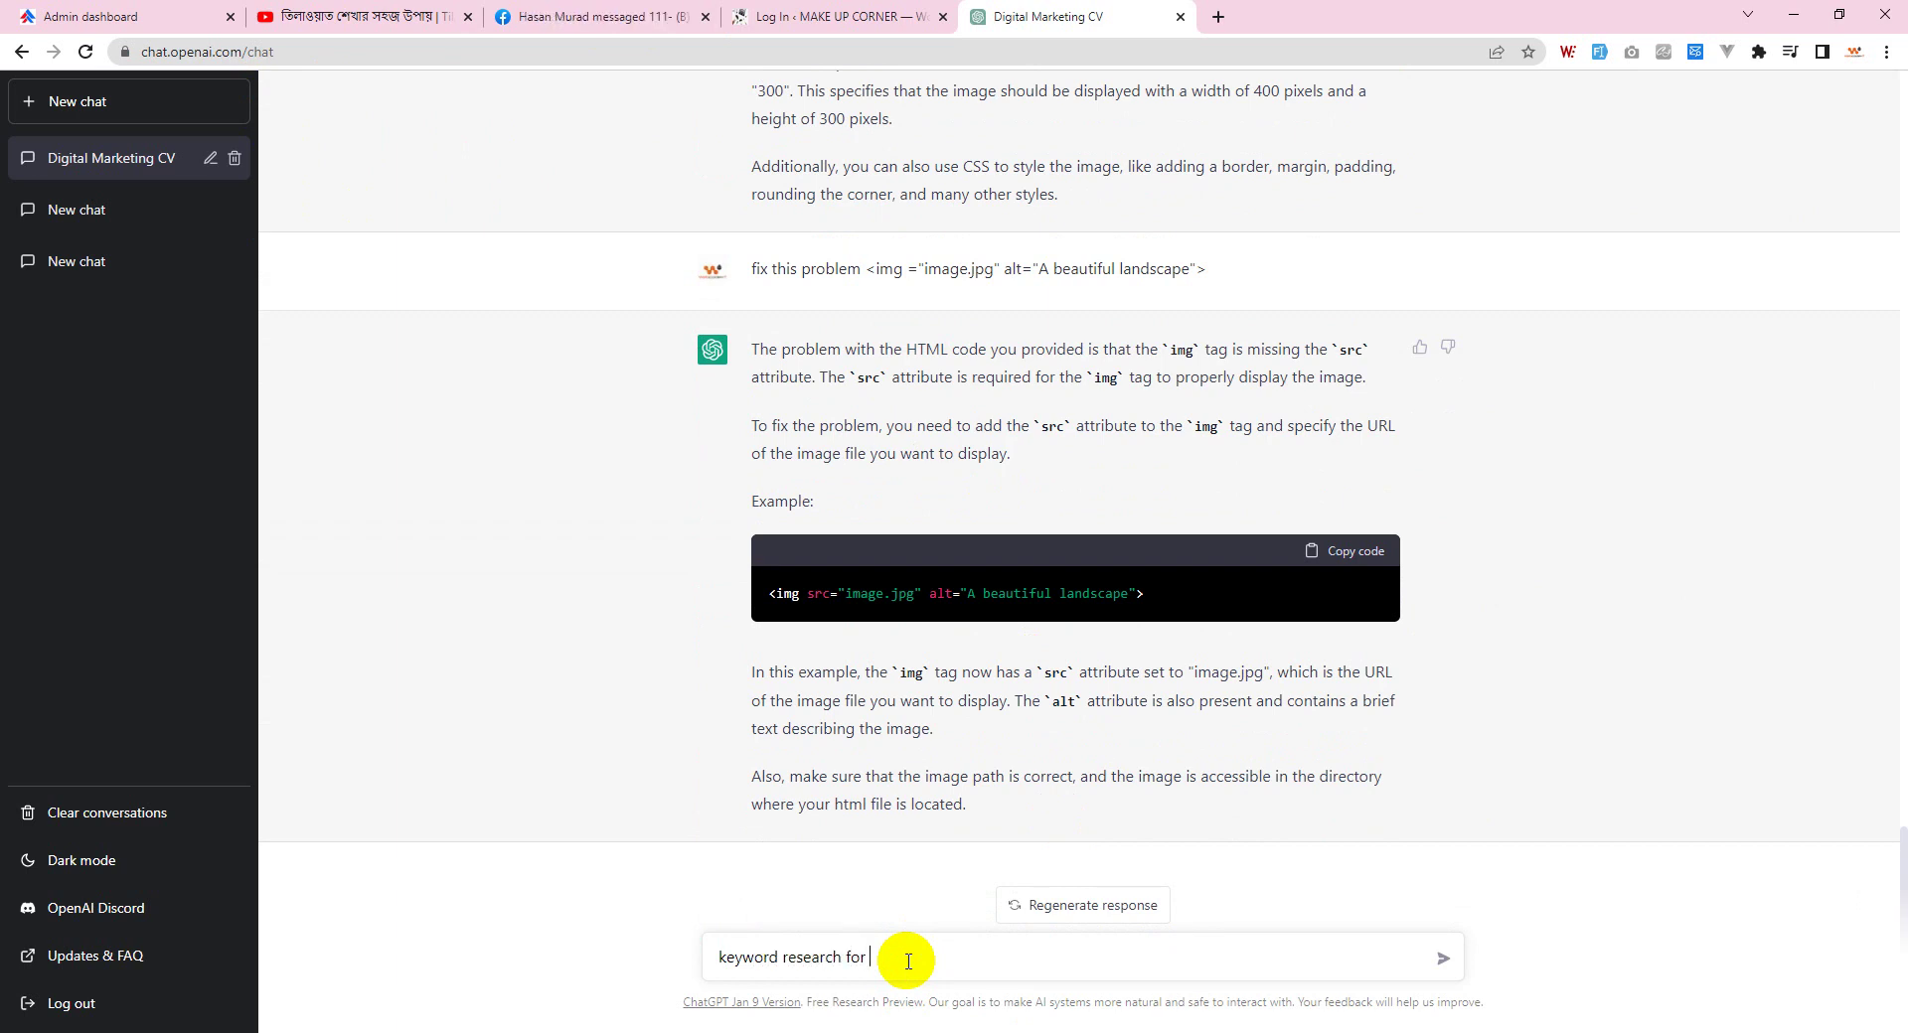
type("digital marketing in bangladesh")
key("Return")
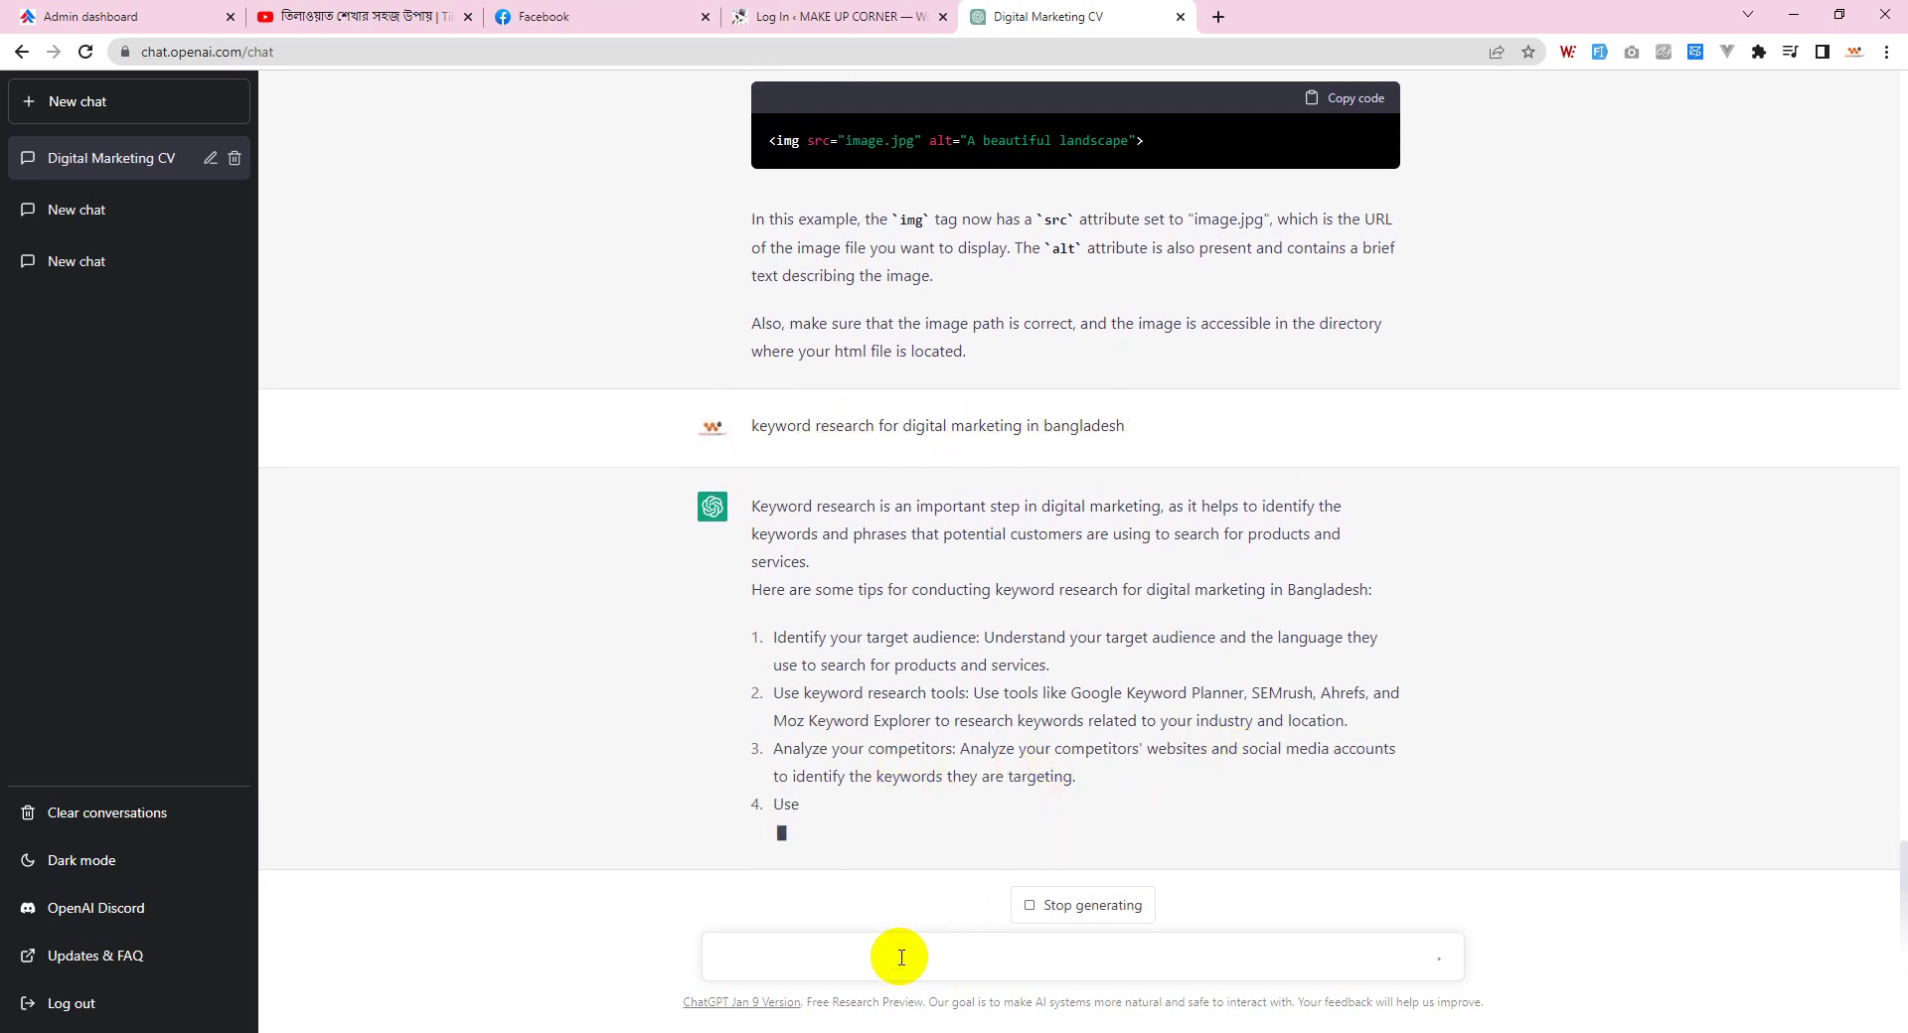
Step: Stop the reply being generated and send a "research keyword about:" prompt for digital marketing course
left_click(1068, 909)
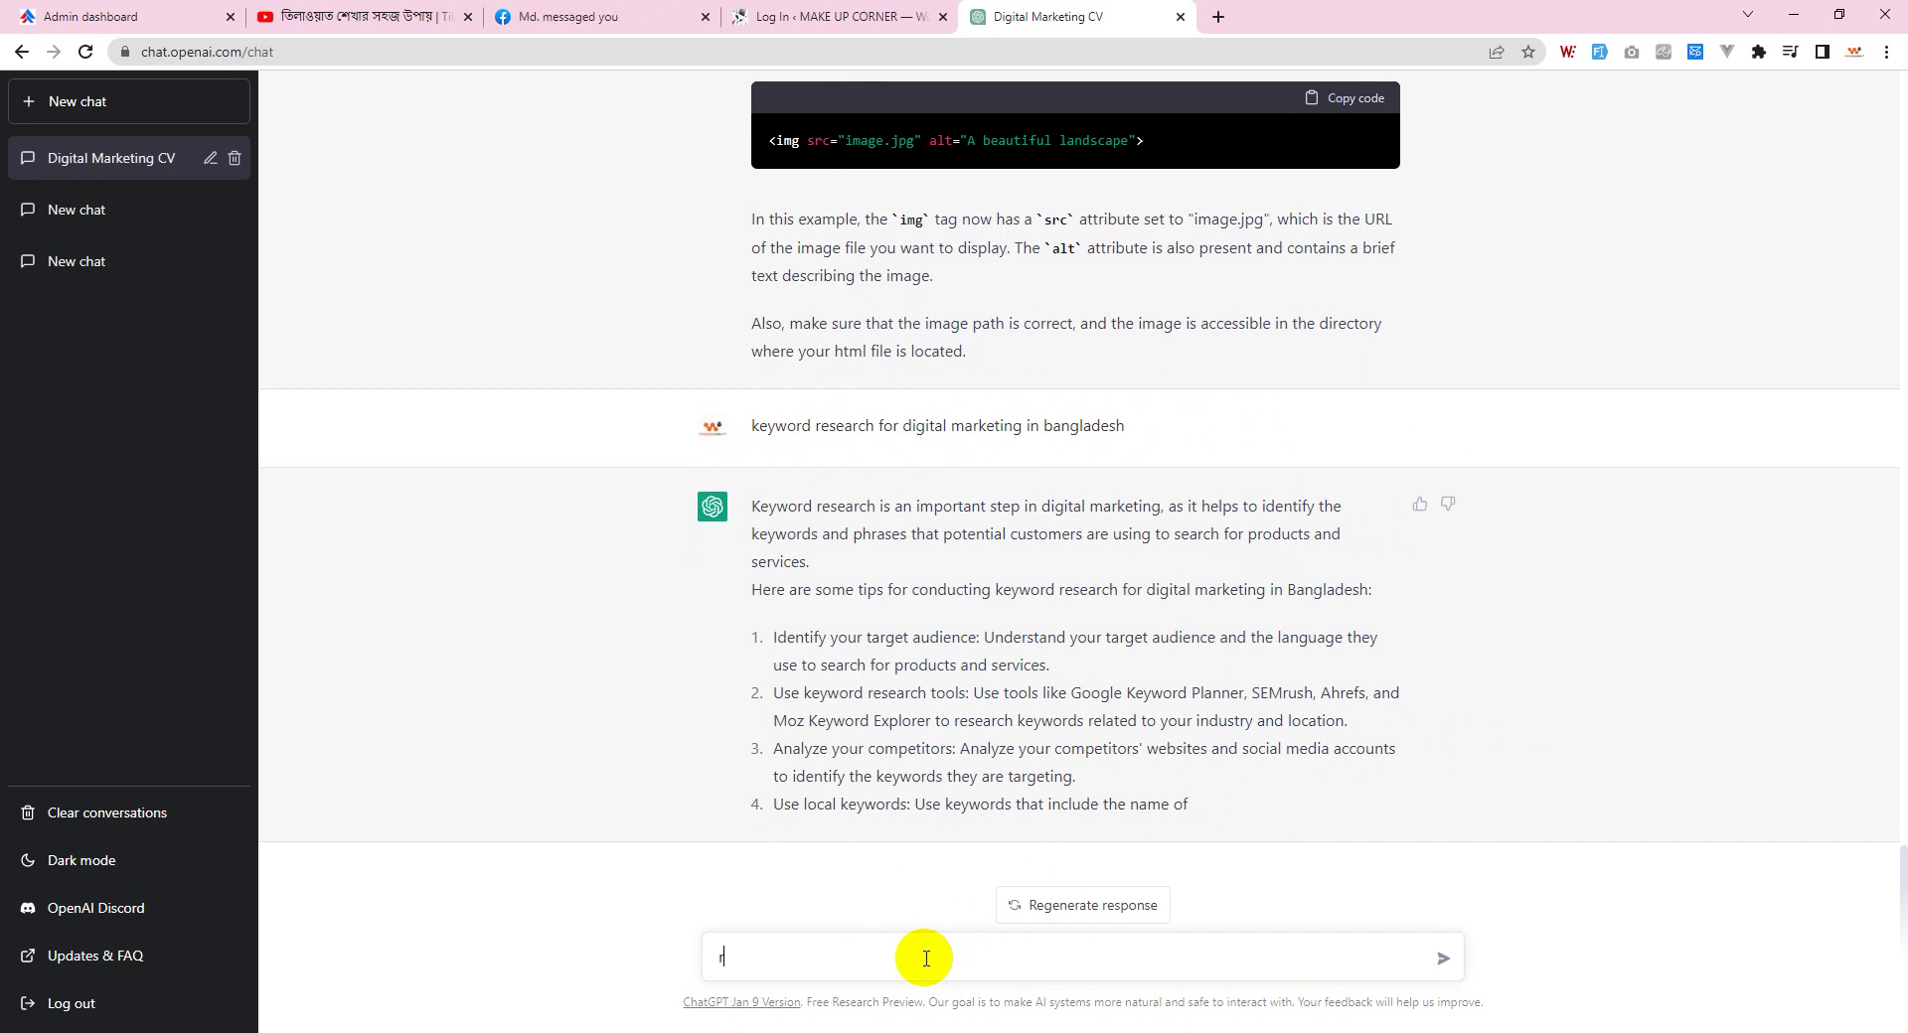
type("esearch keyword about:")
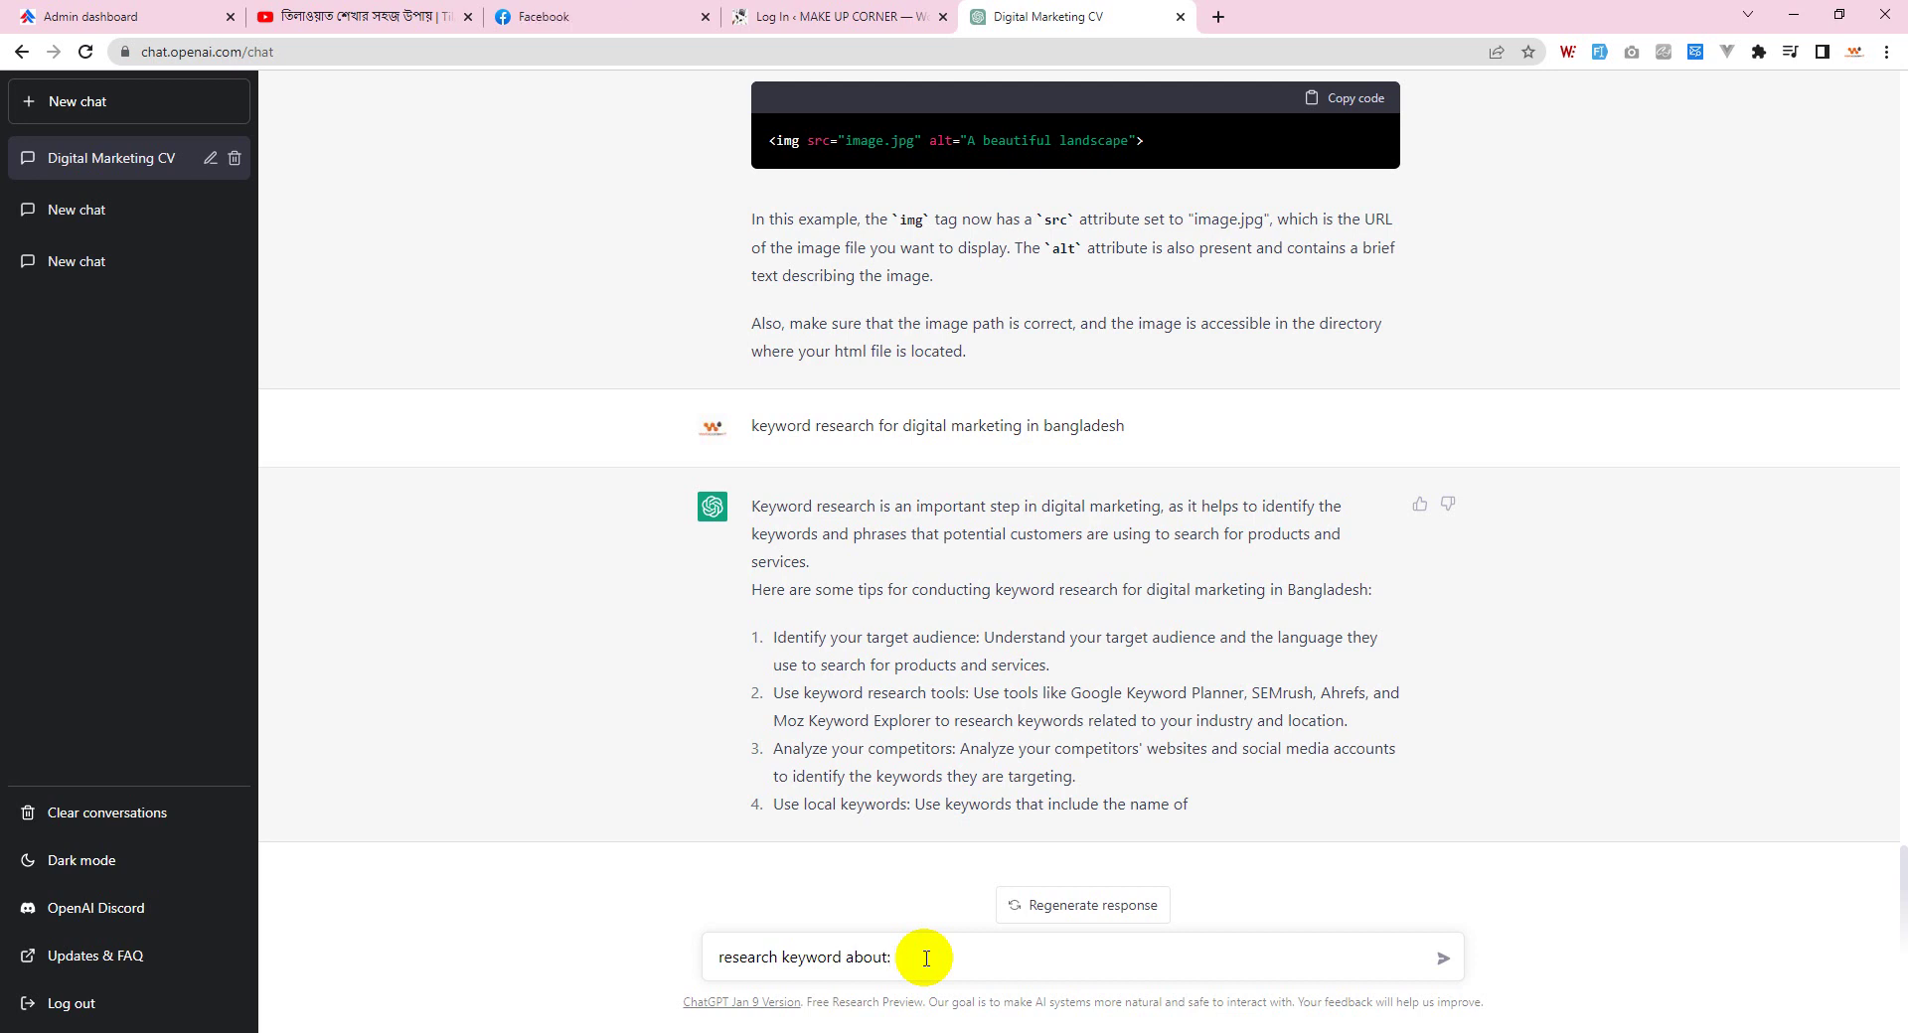
type("gital marketing course")
key("Return")
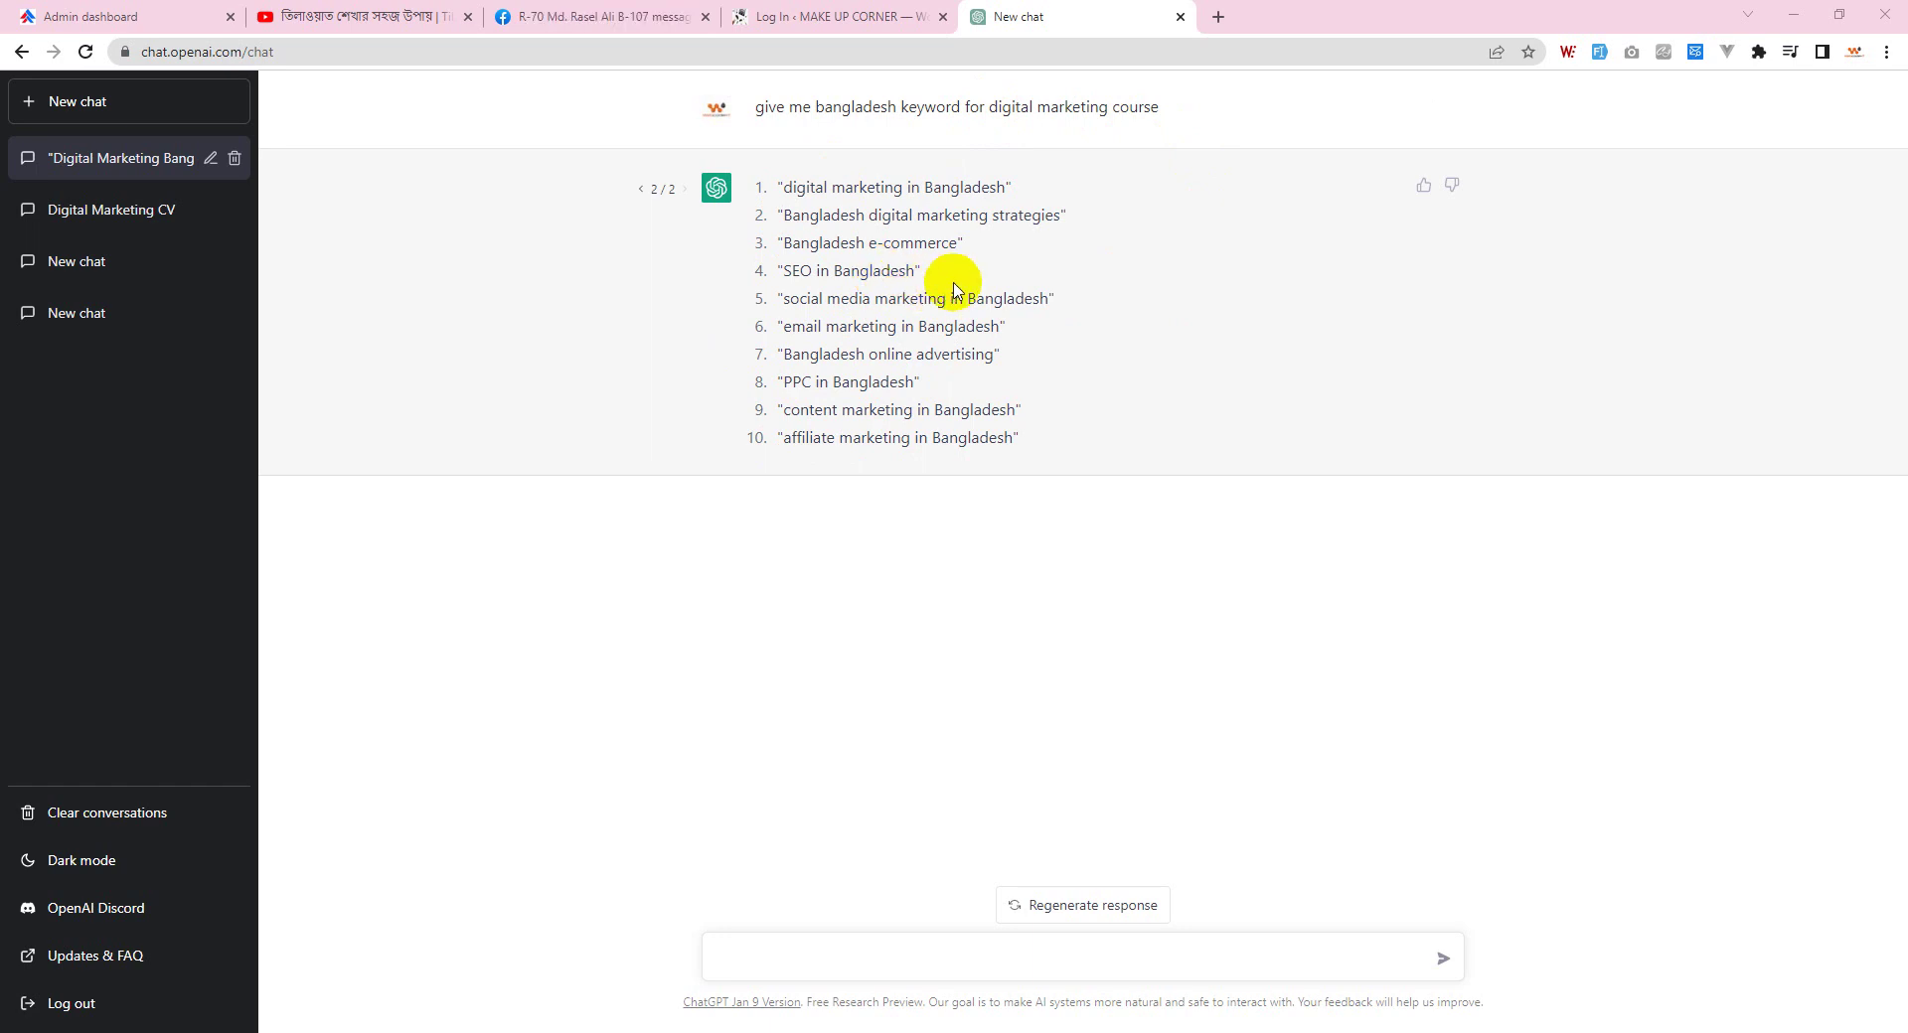
Step: Examine the full list of Bangladesh keywords suggested for the digital marketing course
left_click(928, 956)
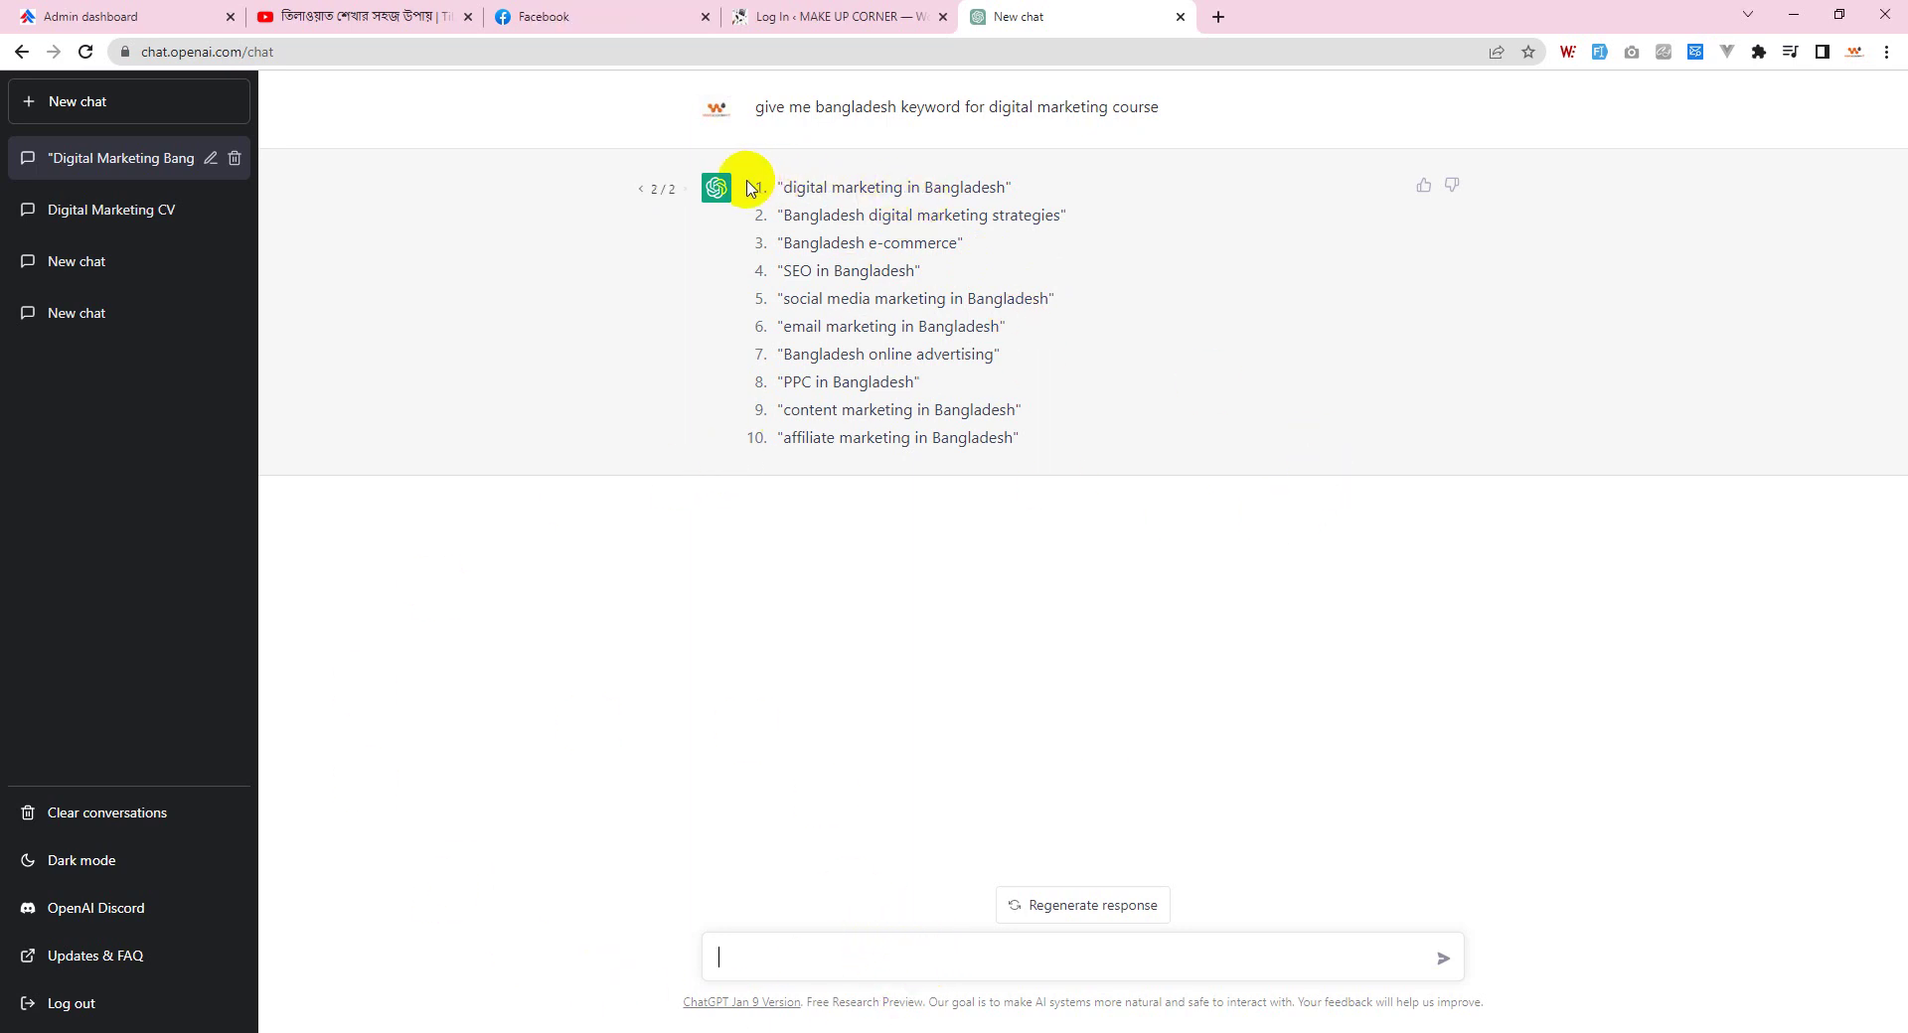
left_click_drag(751, 185, 1056, 442)
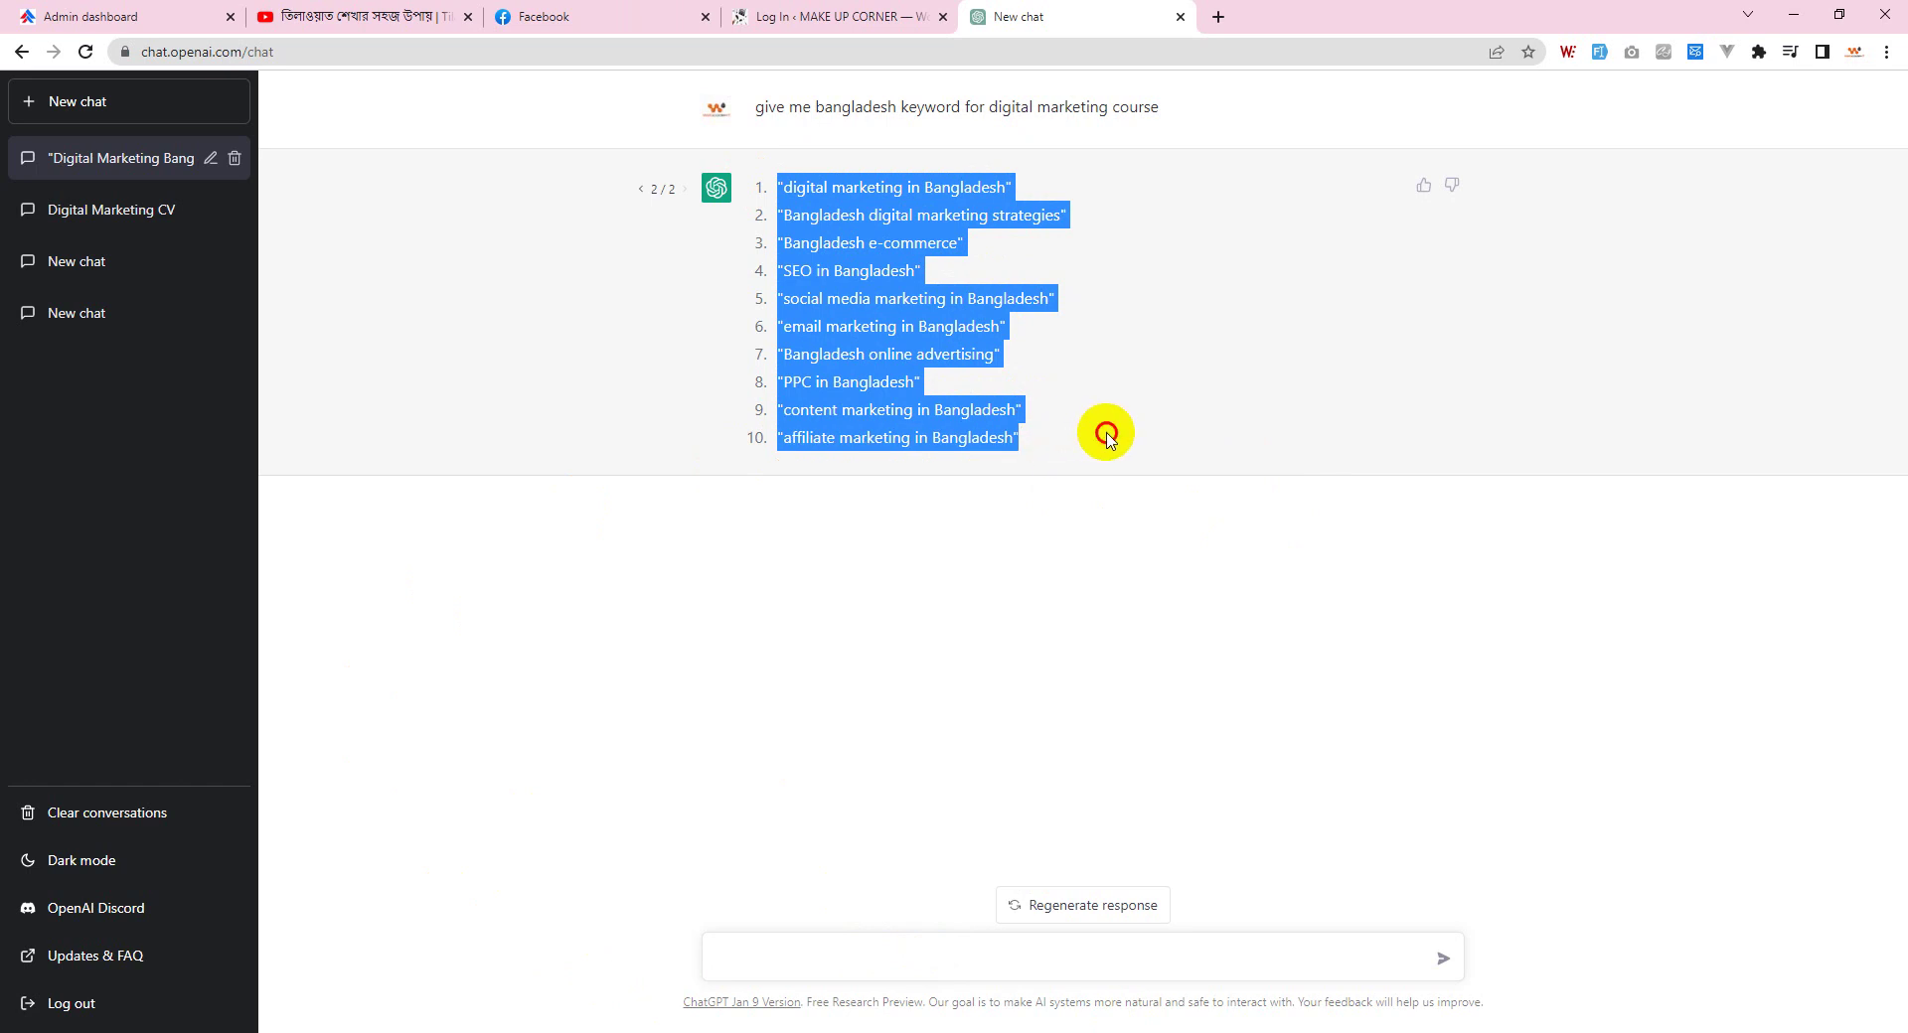
left_click(1103, 429)
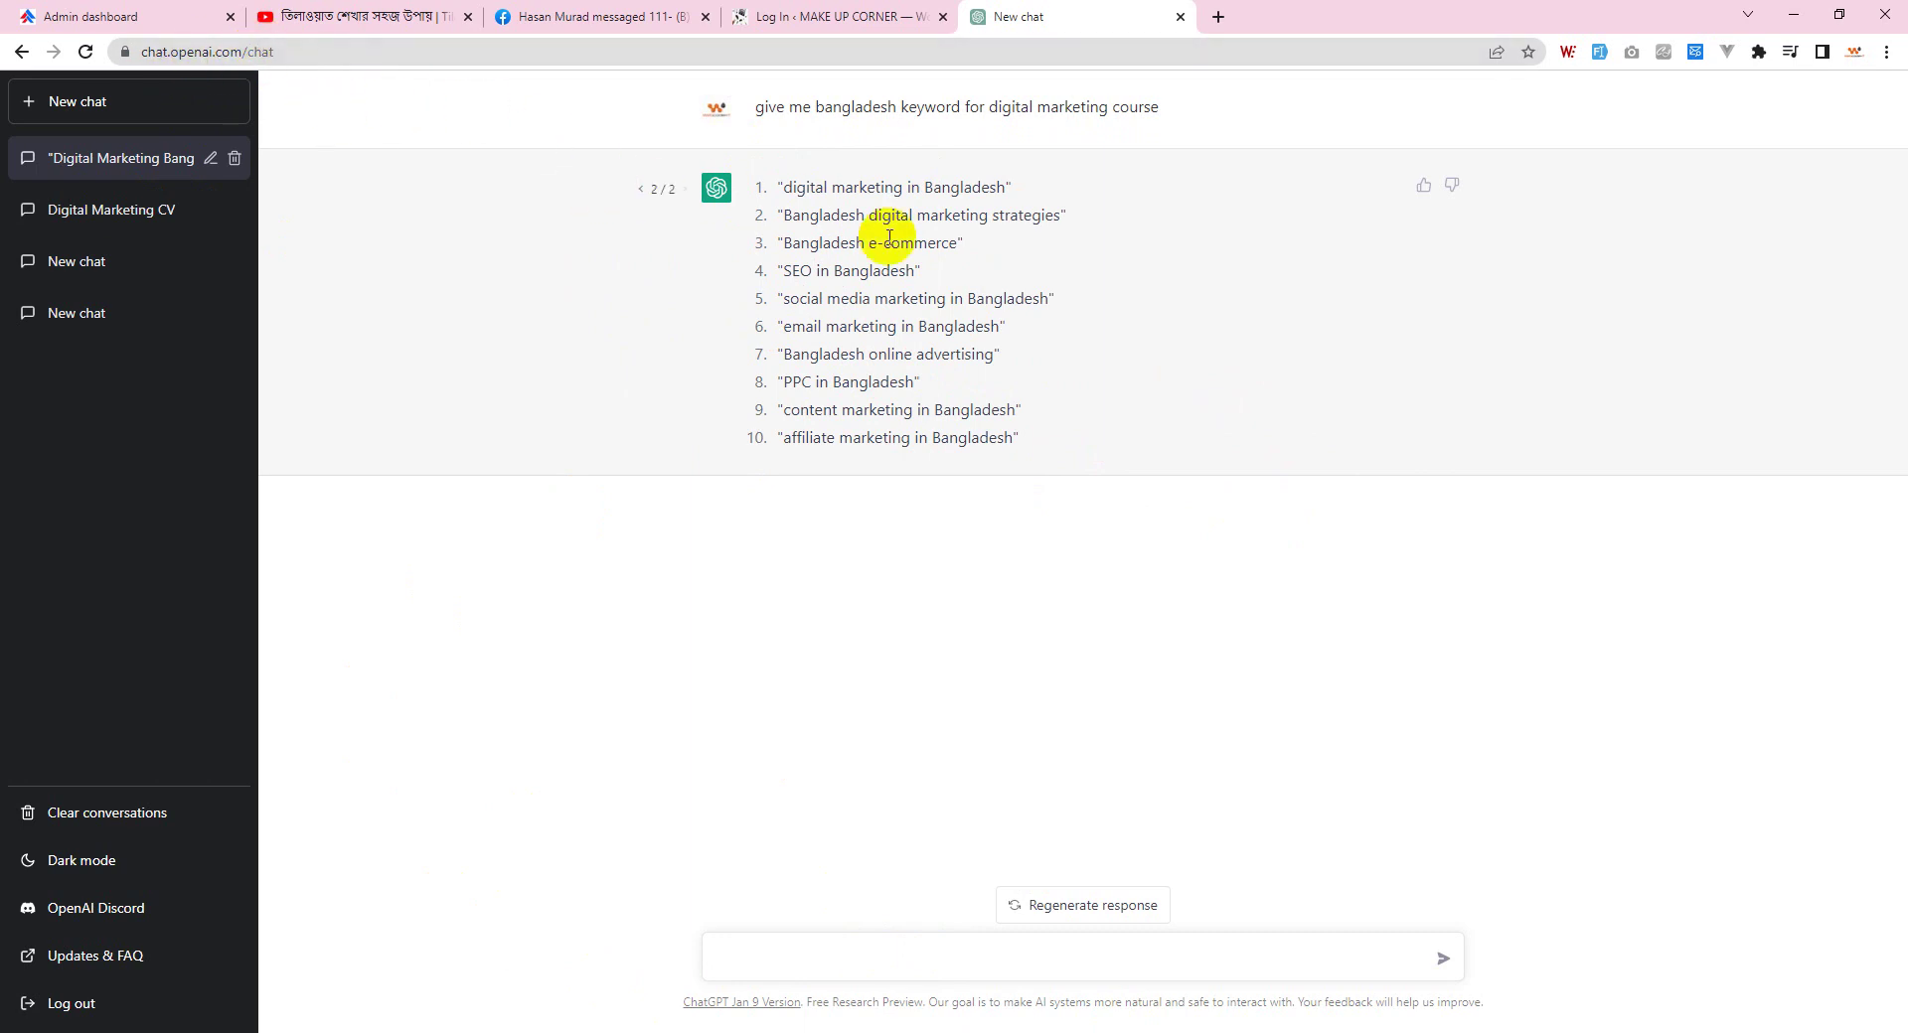
left_click_drag(758, 183, 1110, 455)
left_click(1110, 455)
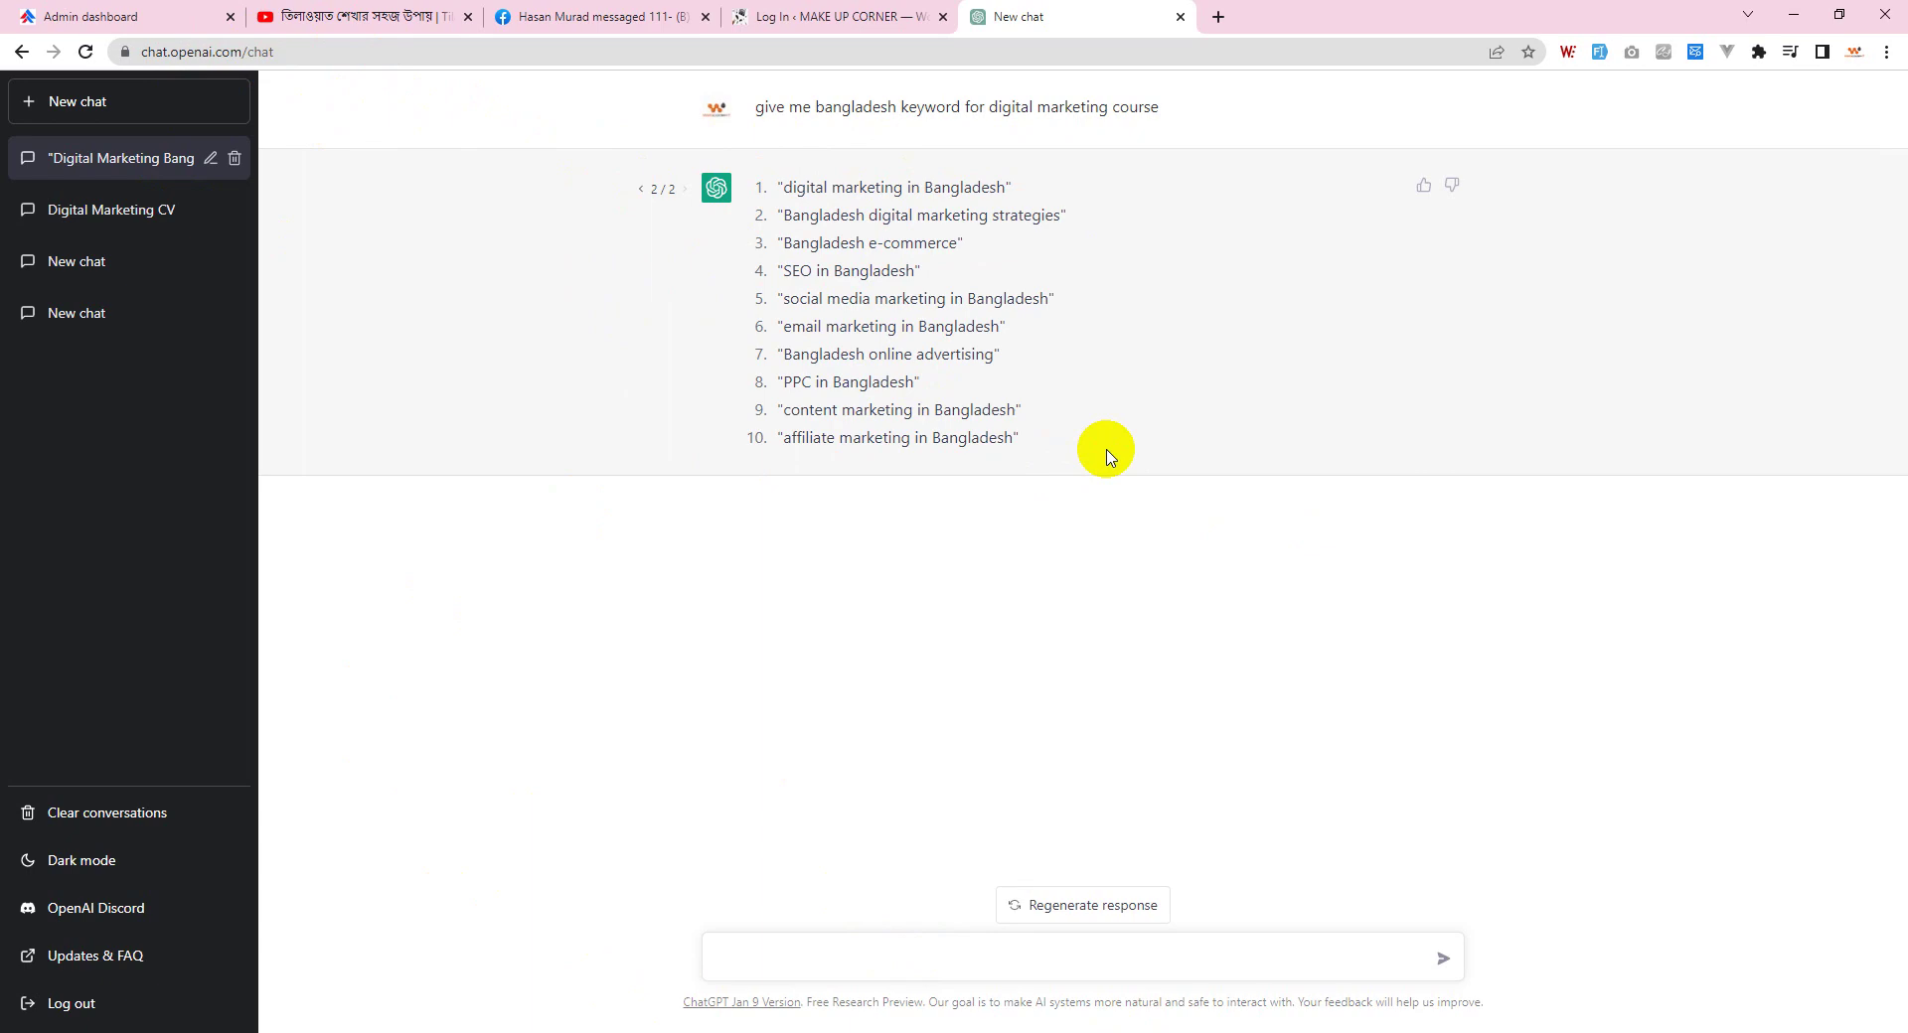